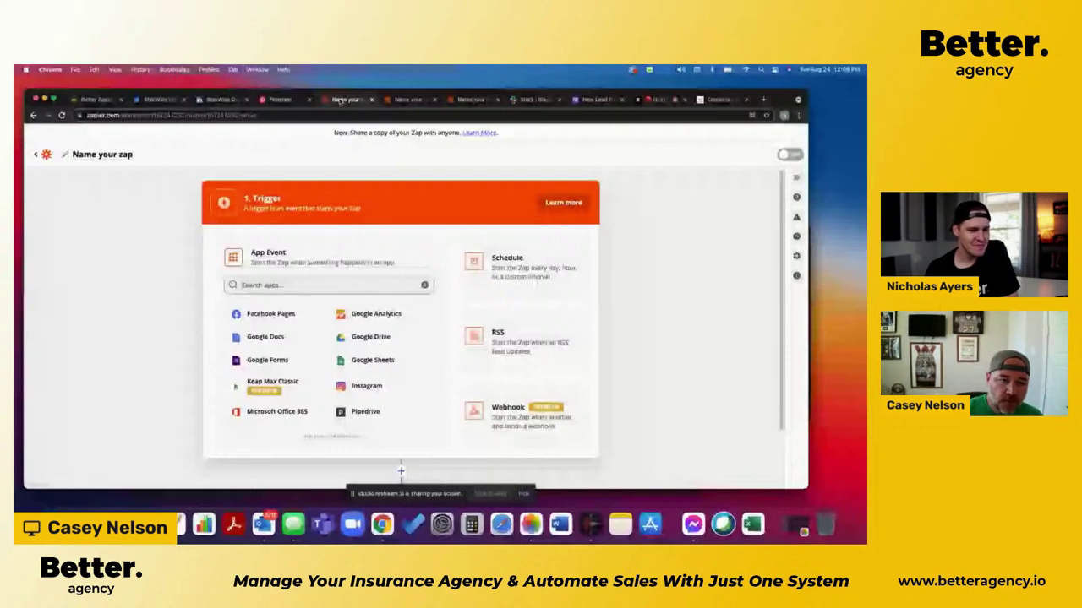
Step: Search the apps for 'face' and choose Facebook Pages as the trigger app
{"action": "left_click", "coordinate": [338, 100]}
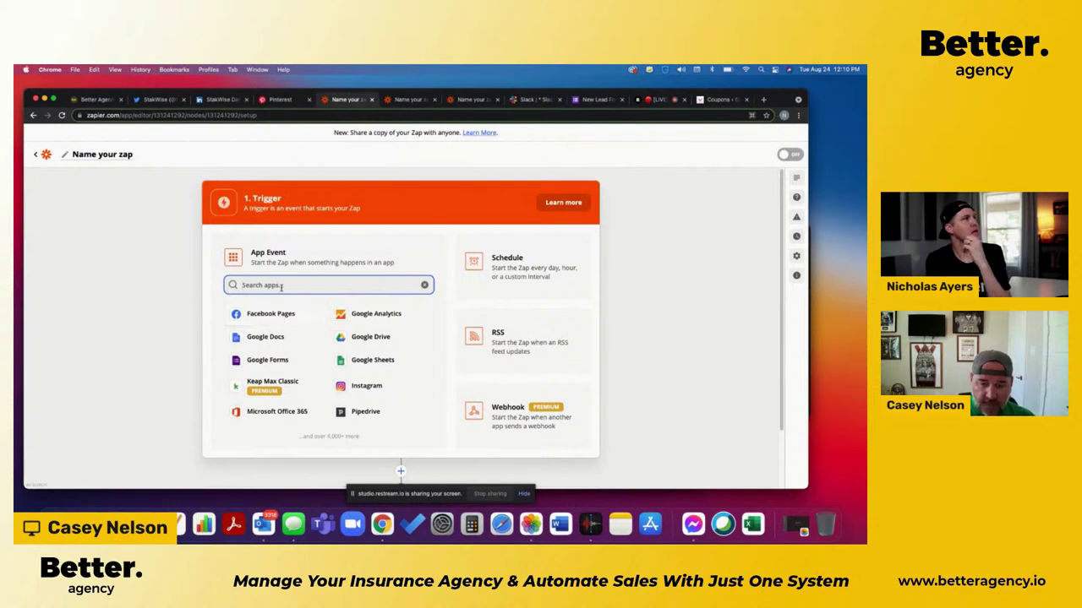
{"action": "type", "text": "face"}
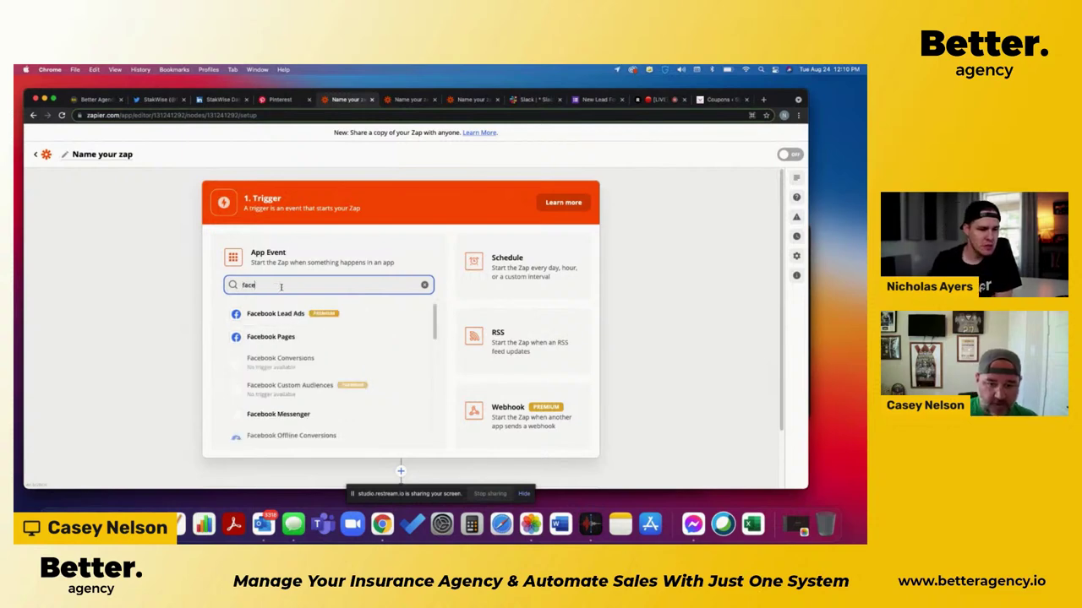
{"action": "left_click", "coordinate": [272, 339]}
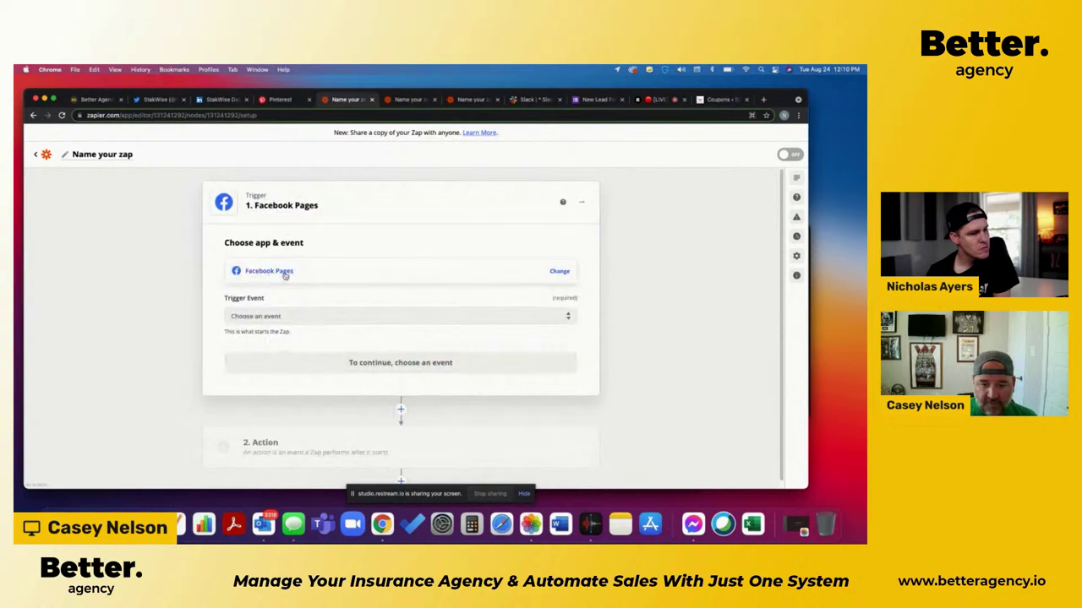
Step: Pick New Post to Your Timeline as the trigger event and continue to account selection
{"action": "left_click", "coordinate": [320, 315]}
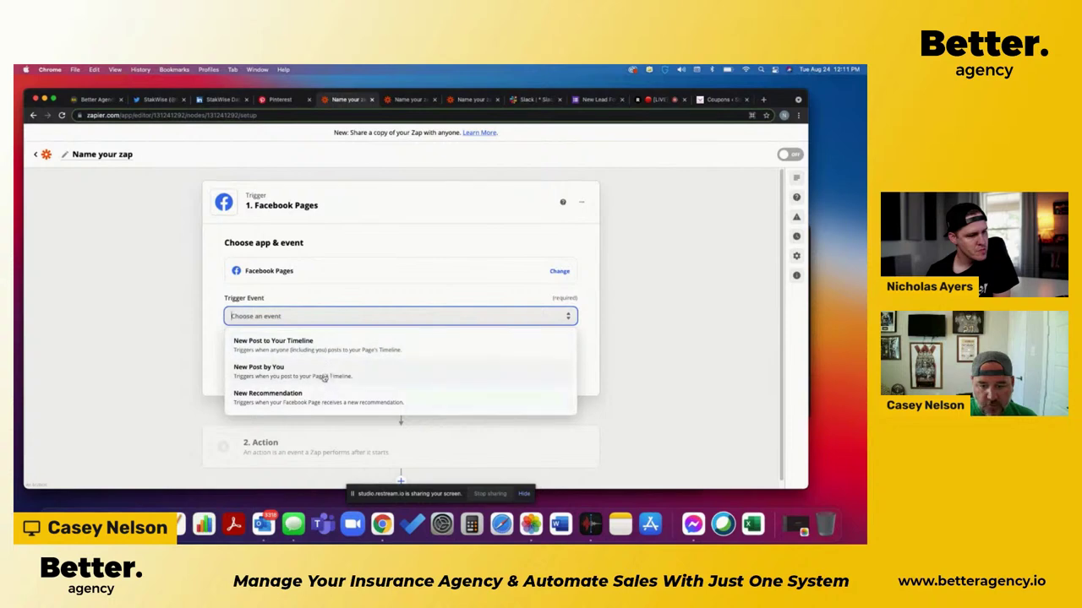
{"action": "left_click", "coordinate": [323, 377]}
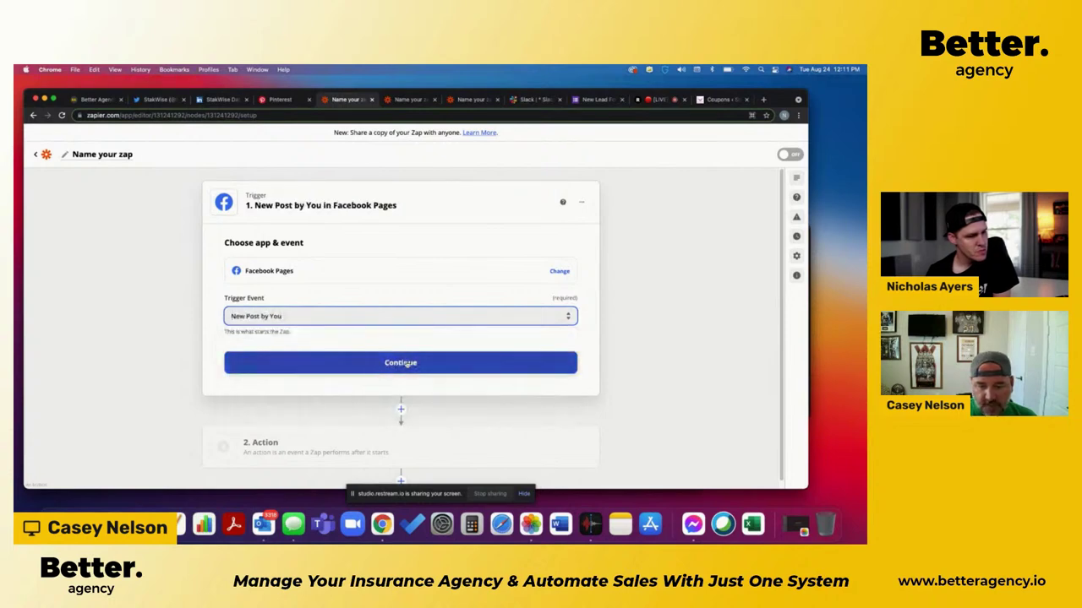
{"action": "left_click", "coordinate": [367, 363]}
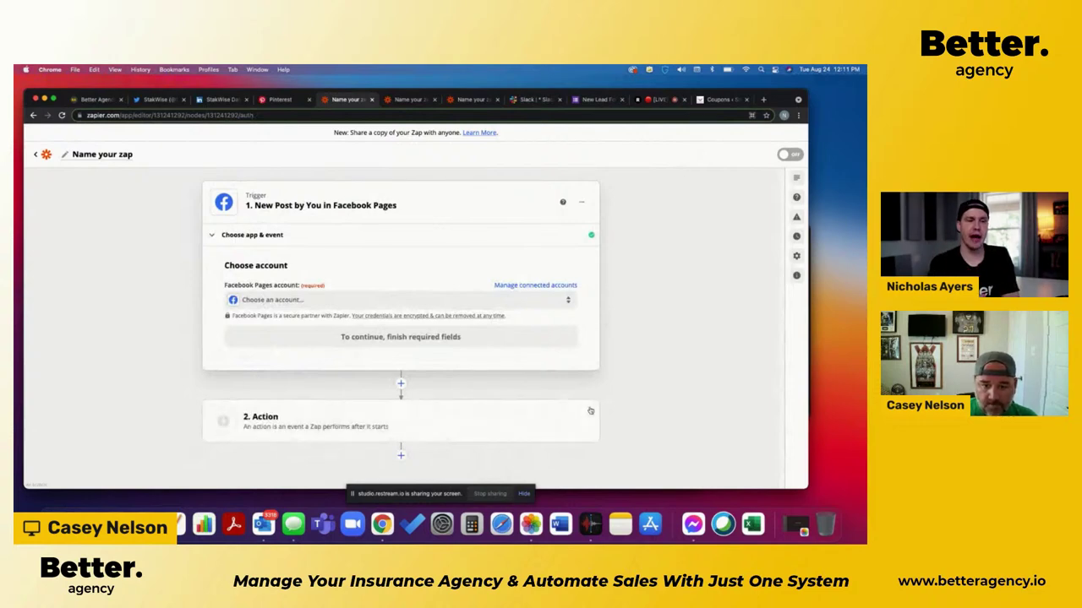
{"action": "left_click", "coordinate": [462, 301]}
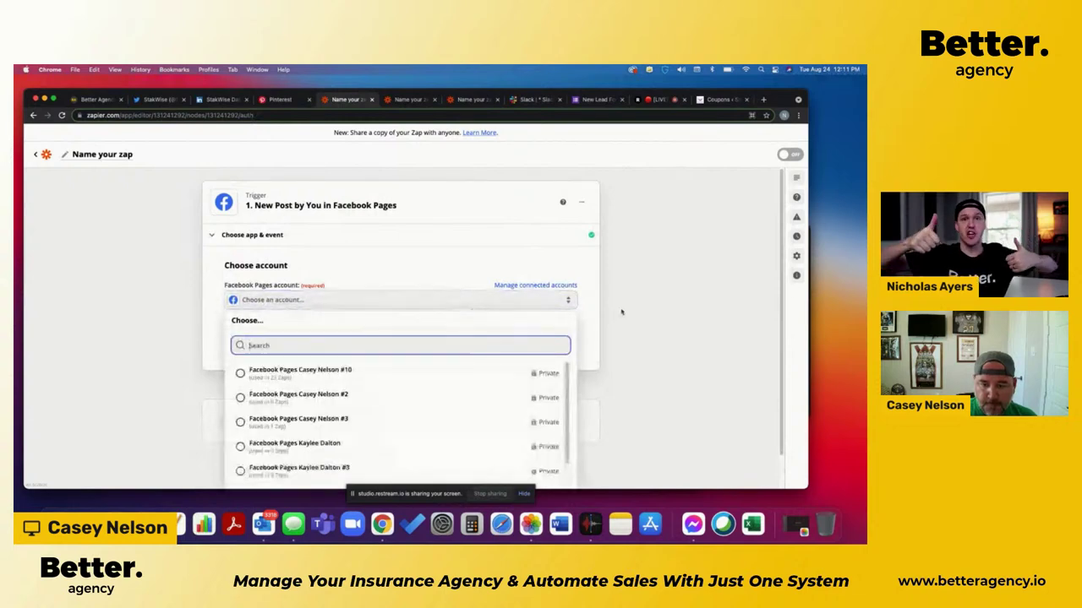
{"action": "left_click", "coordinate": [651, 313]}
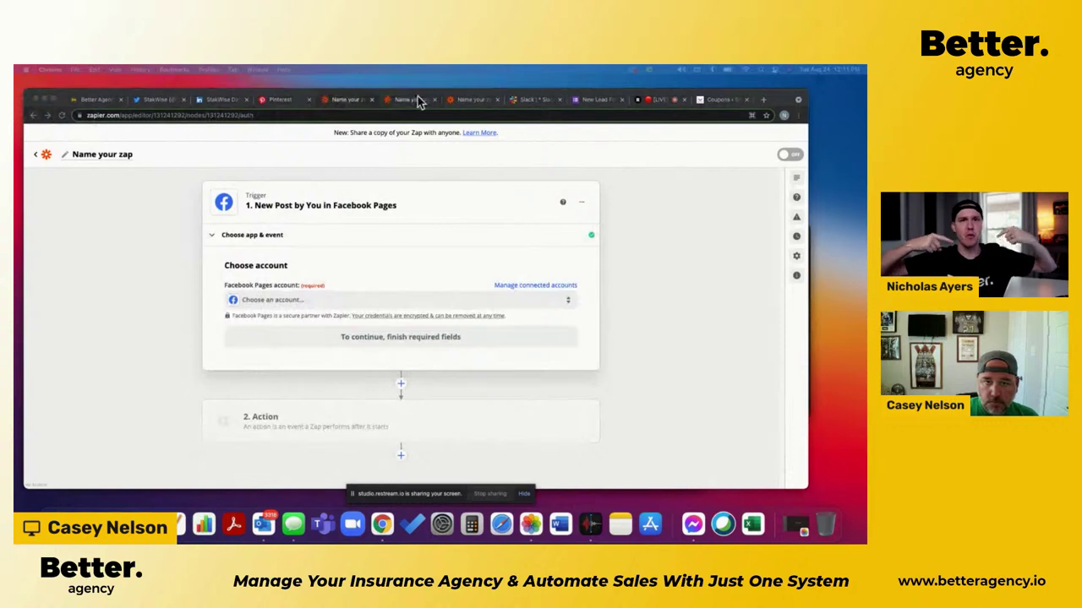
{"action": "left_click", "coordinate": [421, 103]}
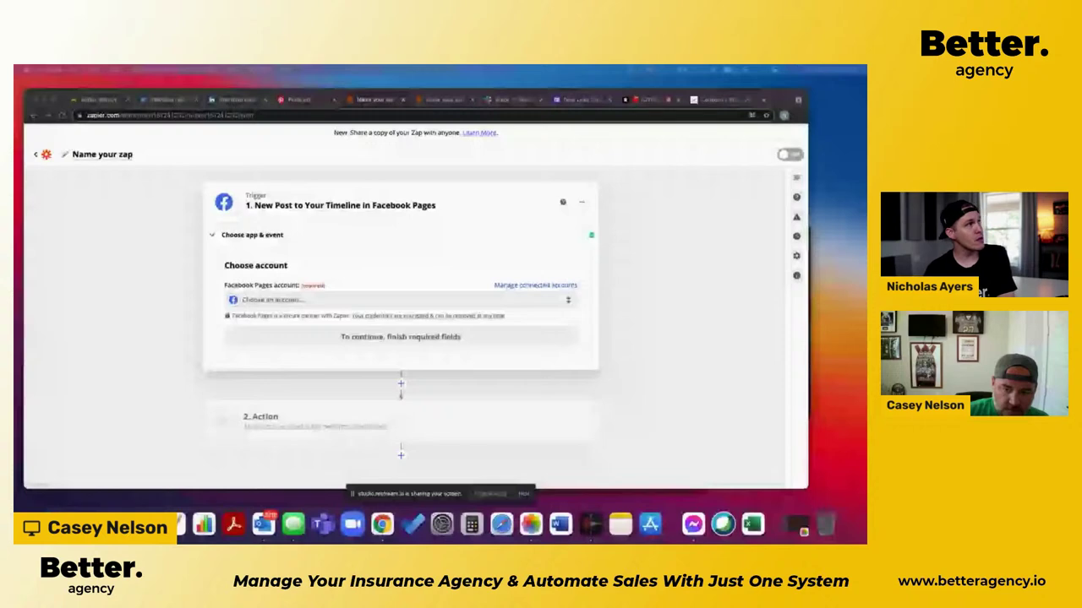
Step: Select the first listed Facebook Pages account and continue to trigger setup
{"action": "left_click", "coordinate": [304, 299]}
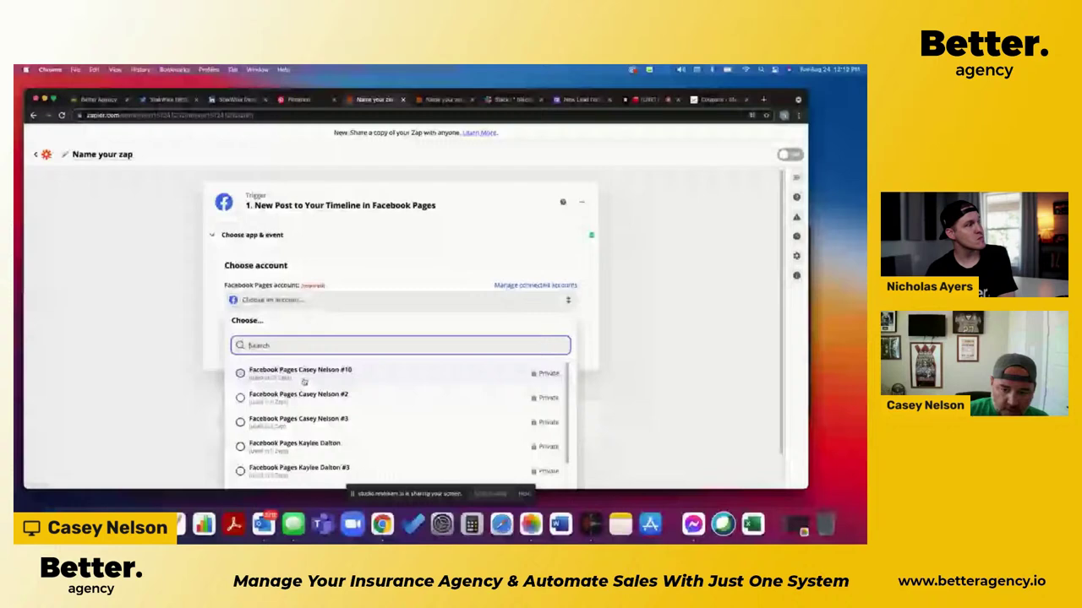
{"action": "left_click", "coordinate": [300, 372]}
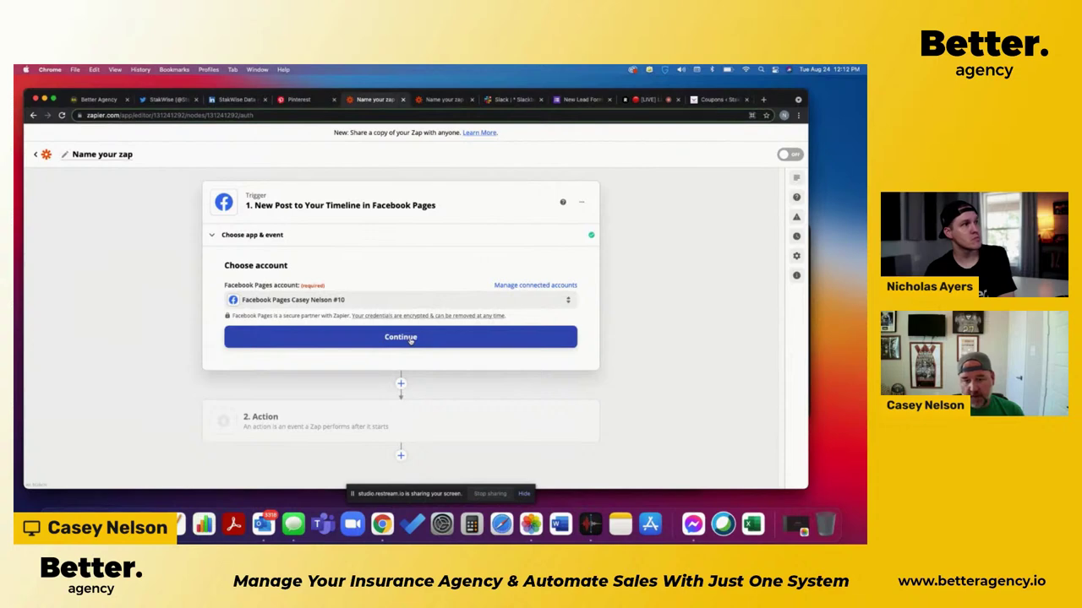
{"action": "left_click", "coordinate": [410, 338]}
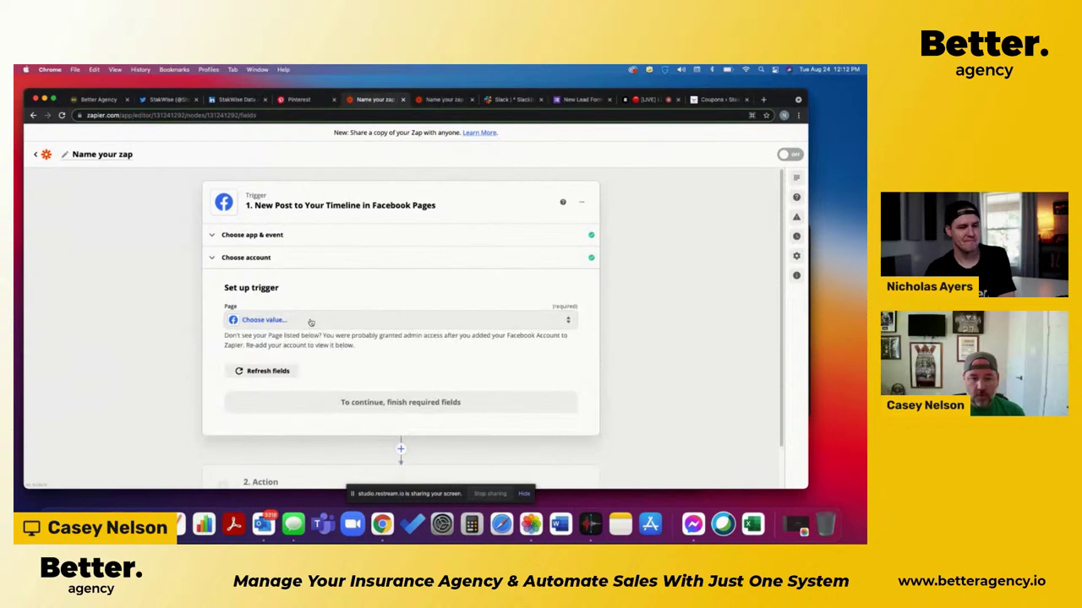
Step: Set the watched Page to StakWise Data Automation, continue, and run the trigger test
{"action": "left_click", "coordinate": [311, 321]}
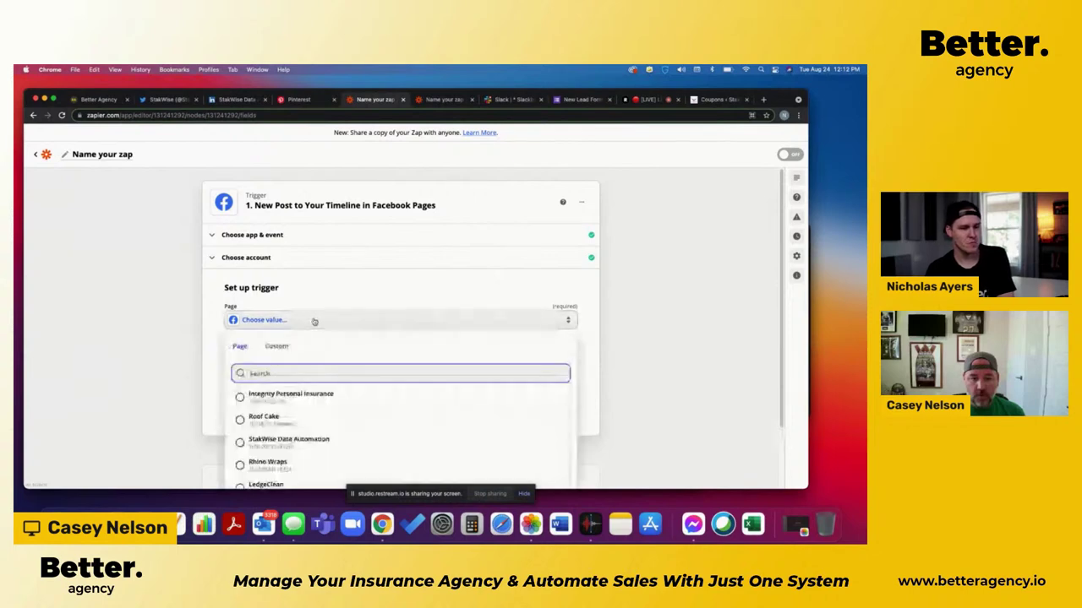
{"action": "scroll", "coordinate": [144, 414], "scroll_direction": "down", "scroll_amount": 2}
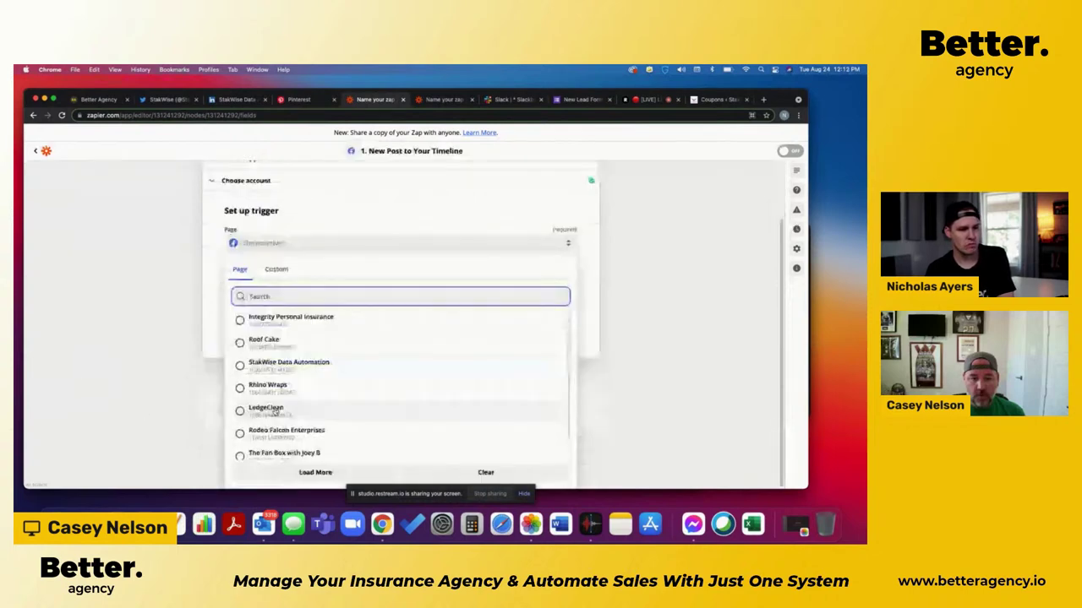
{"action": "scroll", "coordinate": [278, 371], "scroll_direction": "down", "scroll_amount": 1}
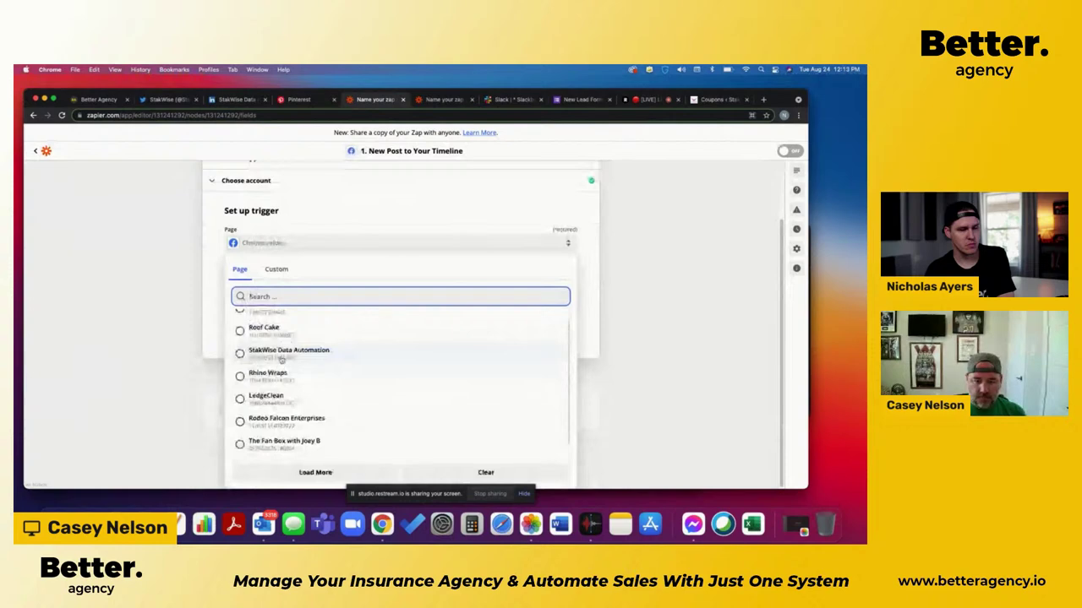
{"action": "left_click", "coordinate": [281, 353]}
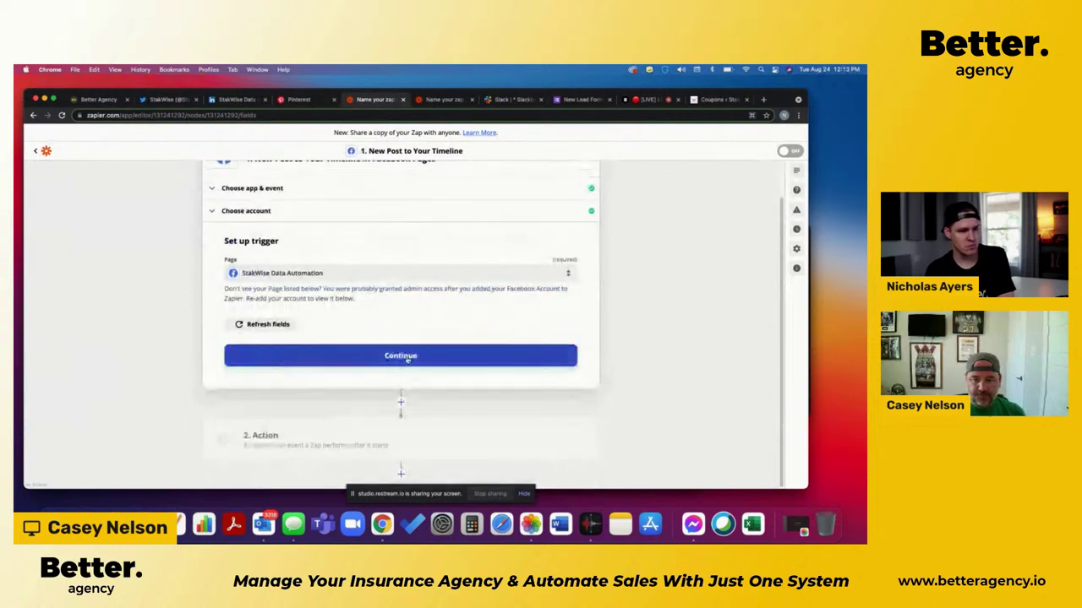
{"action": "left_click", "coordinate": [404, 365]}
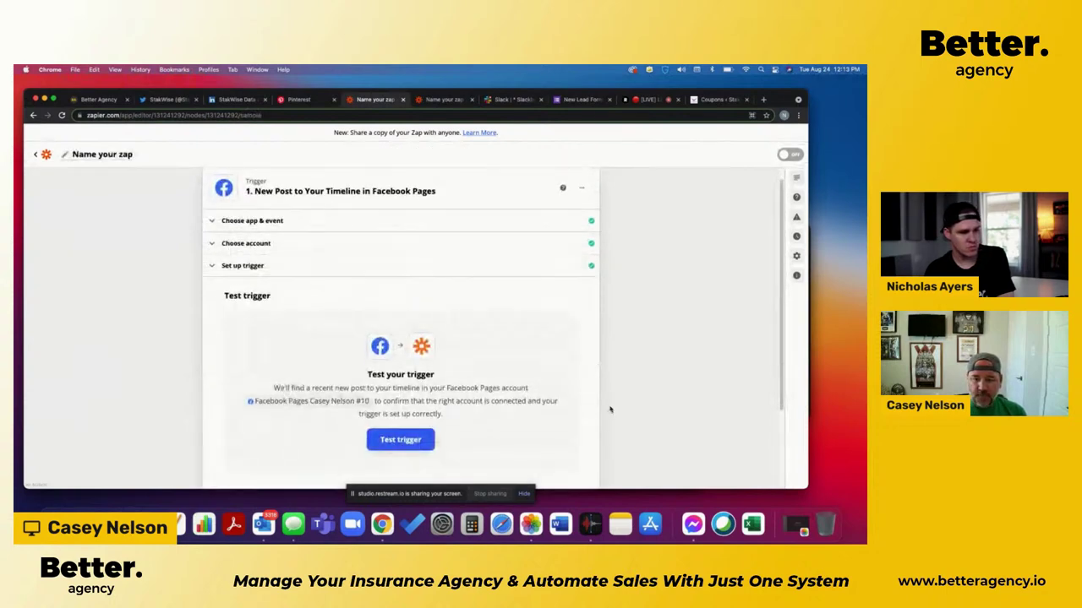
{"action": "left_click", "coordinate": [403, 425]}
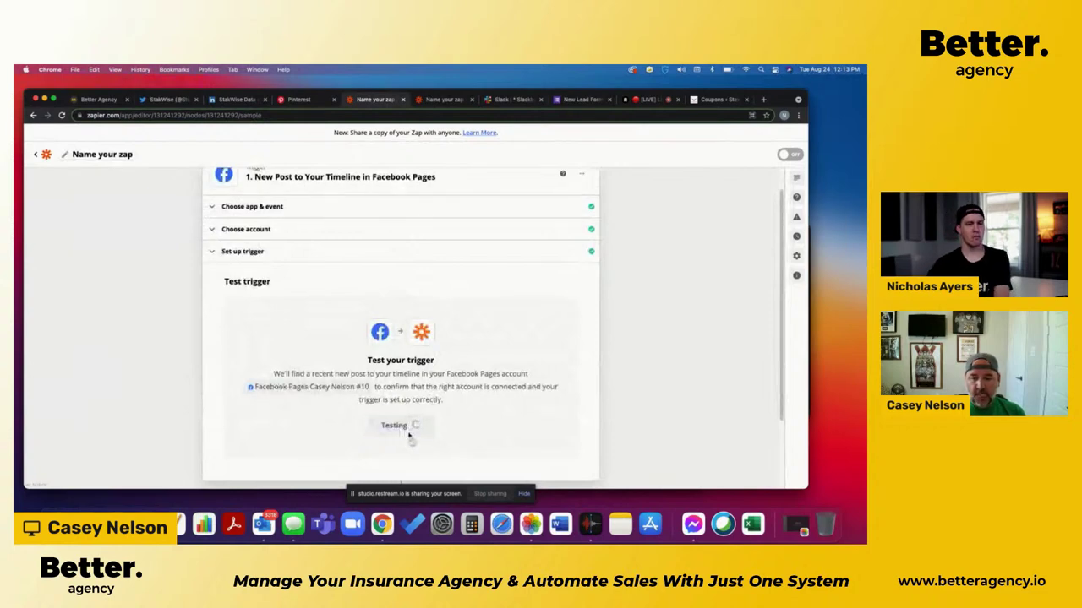
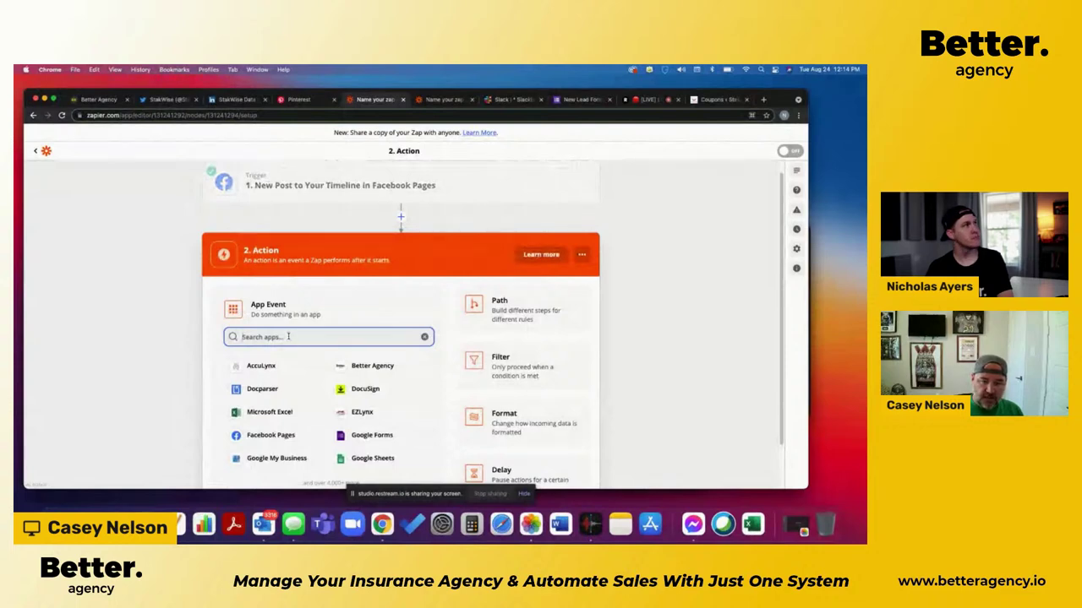
Step: Search apps for 'twitter', pick Twitter as the second-step app, and list its action events
{"action": "type", "text": "twitter"}
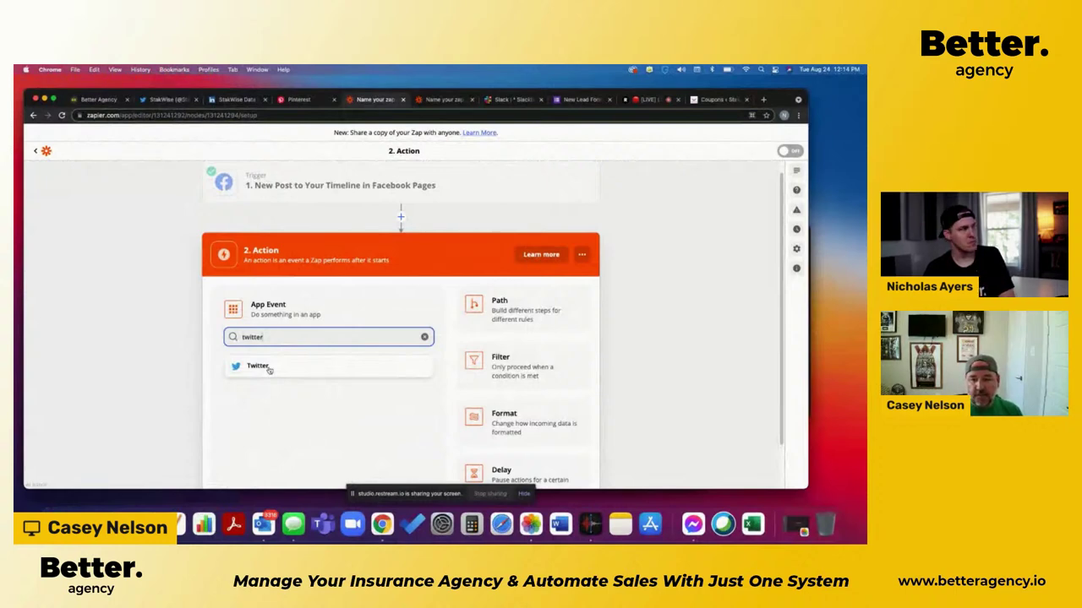
{"action": "left_click", "coordinate": [258, 366]}
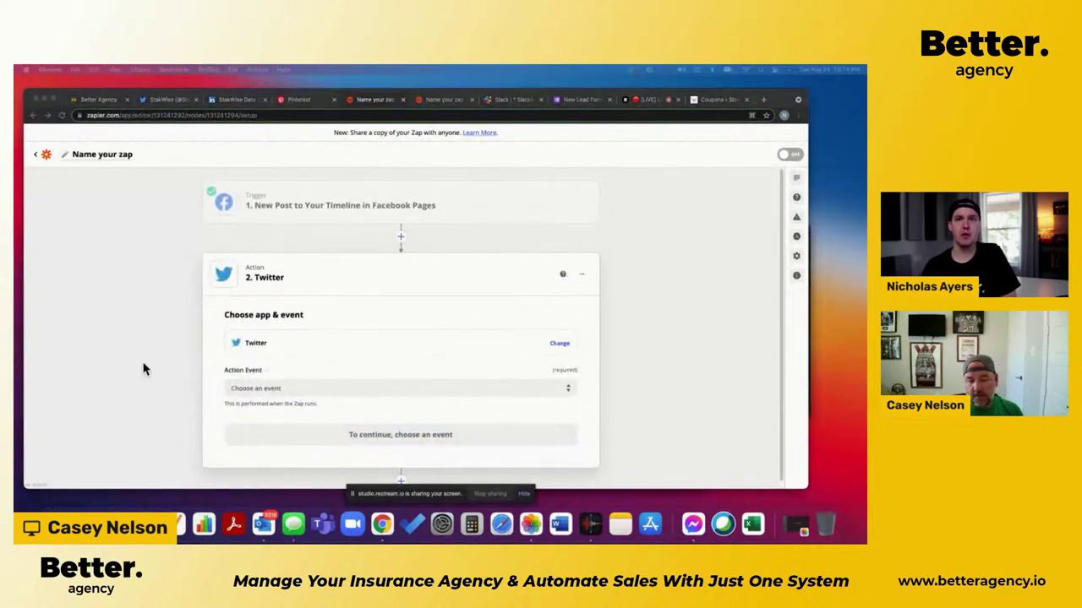
{"action": "scroll", "coordinate": [167, 369], "scroll_direction": "down", "scroll_amount": 1}
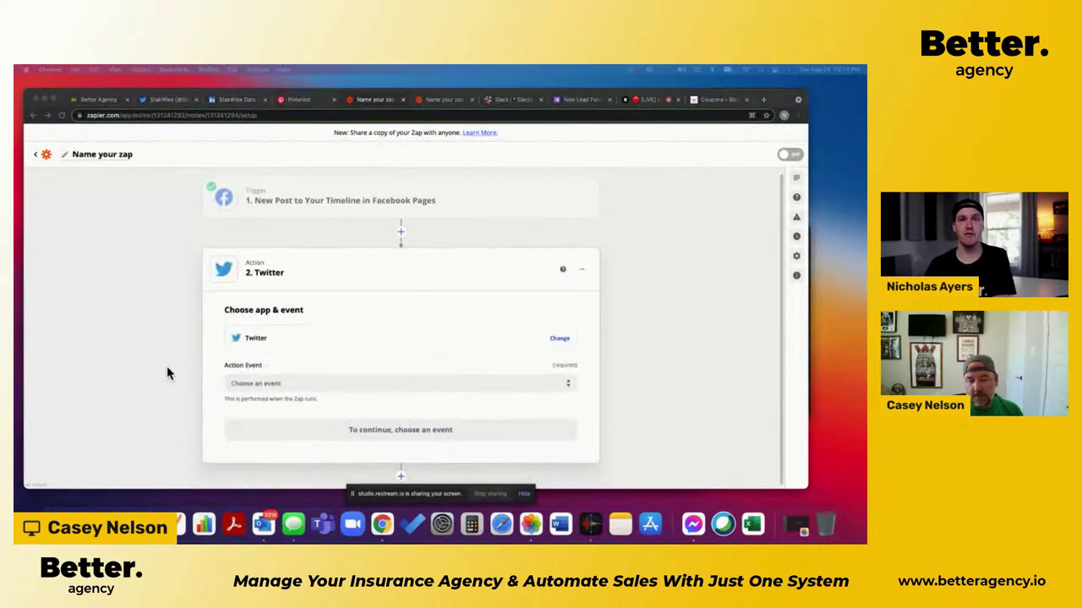
{"action": "left_click", "coordinate": [400, 388]}
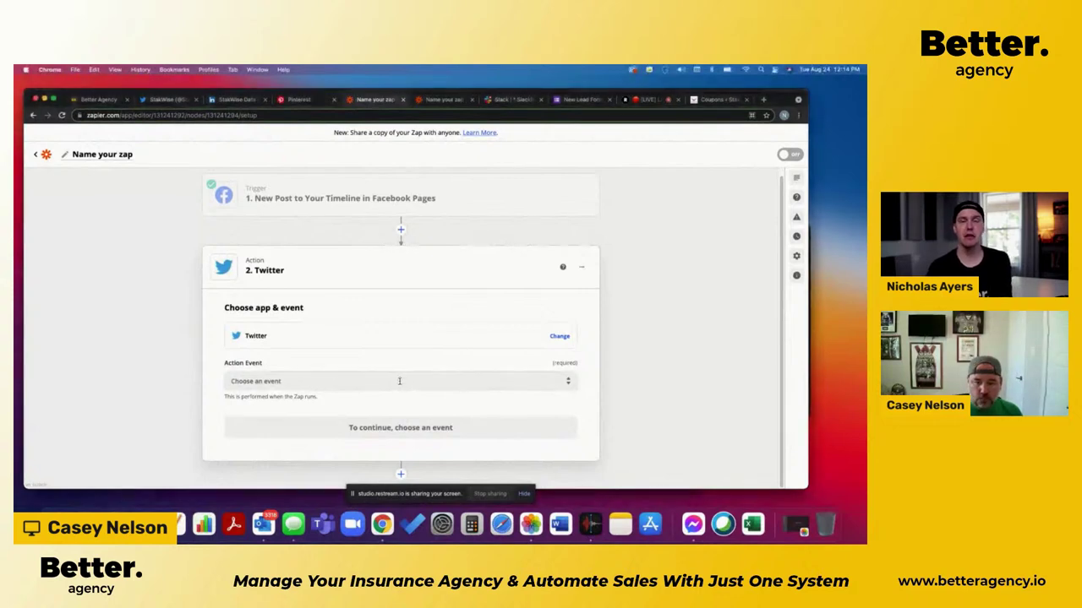
{"action": "left_click", "coordinate": [380, 384]}
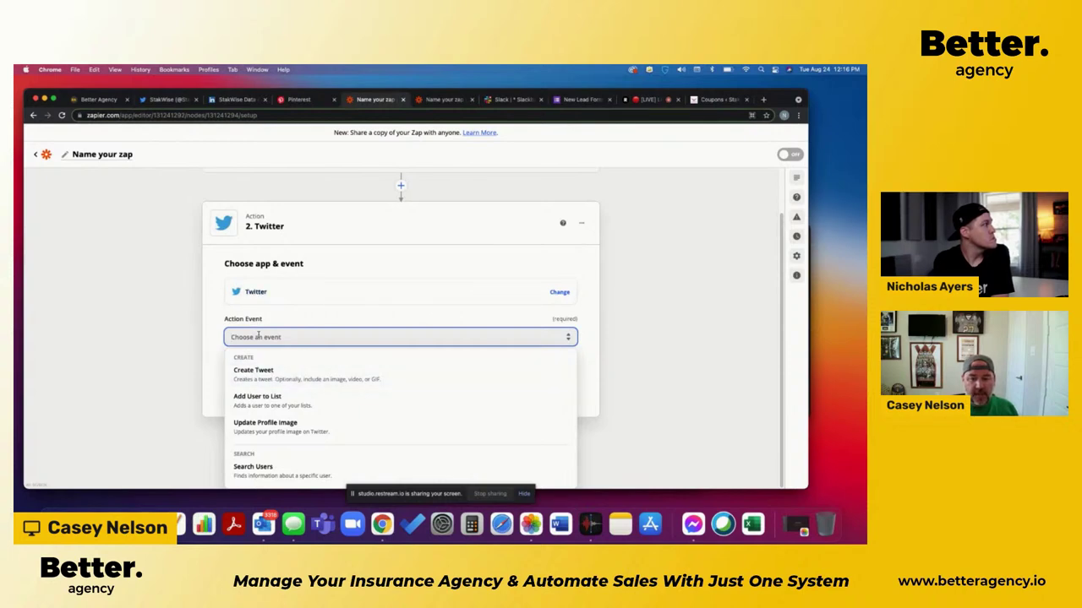
Step: Choose the Create Tweet event and connect the company's Twitter account to the step
{"action": "left_click", "coordinate": [262, 382]}
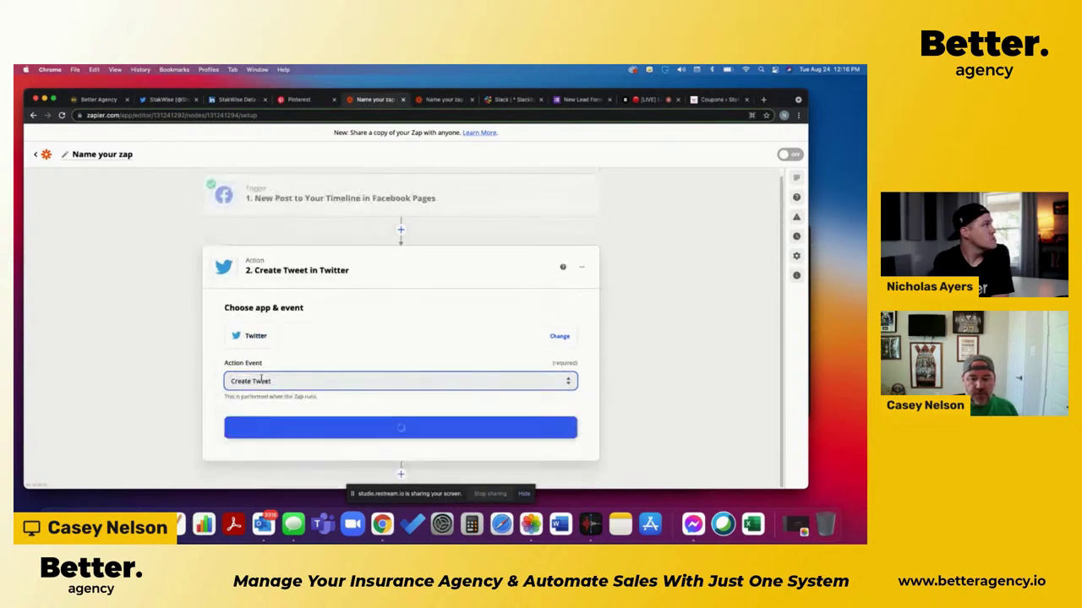
{"action": "left_click", "coordinate": [414, 431]}
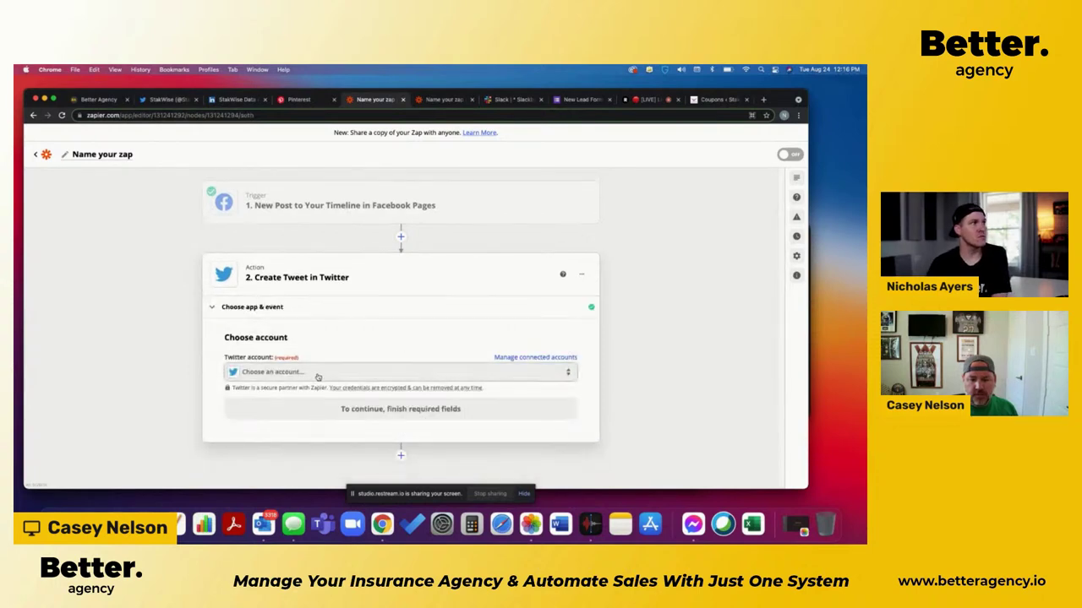
{"action": "left_click", "coordinate": [318, 375]}
{"action": "scroll", "coordinate": [201, 379], "scroll_direction": "down", "scroll_amount": 2}
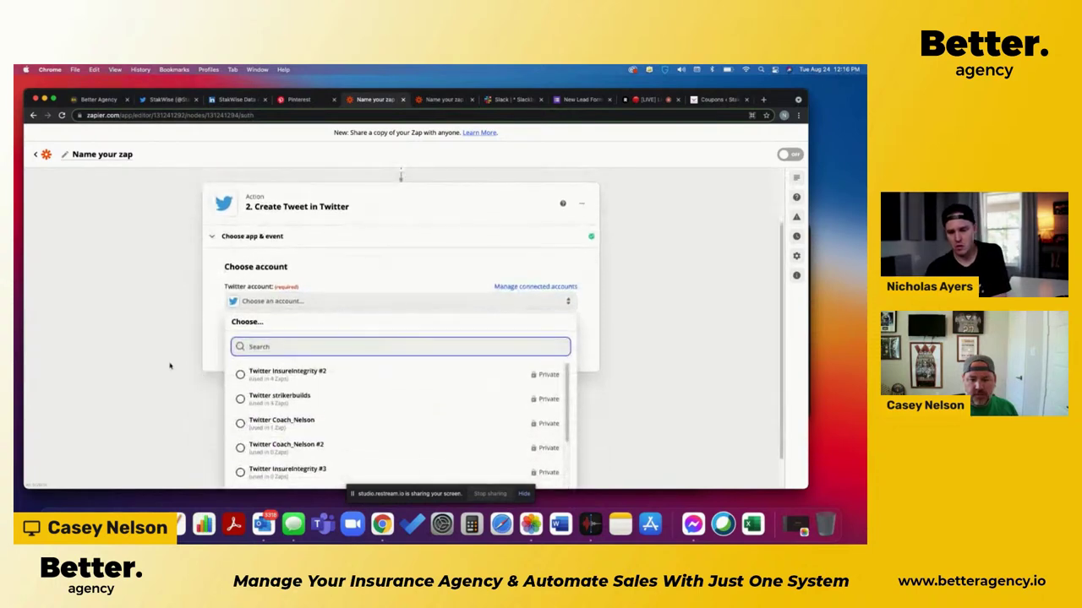
{"action": "scroll", "coordinate": [169, 364], "scroll_direction": "down", "scroll_amount": 1}
{"action": "scroll", "coordinate": [338, 420], "scroll_direction": "down", "scroll_amount": 3}
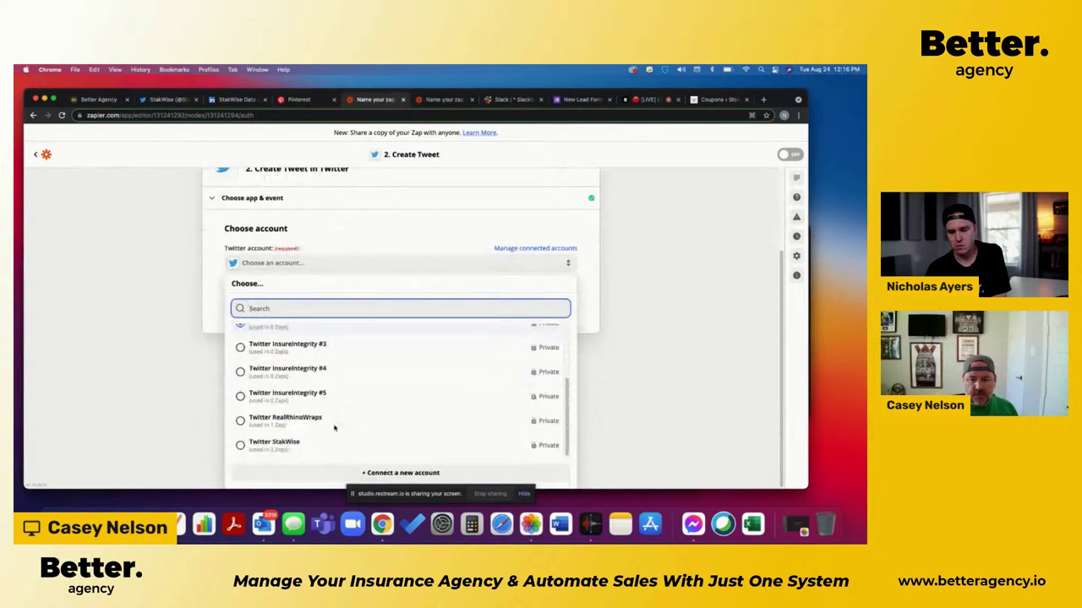
{"action": "left_click", "coordinate": [270, 444]}
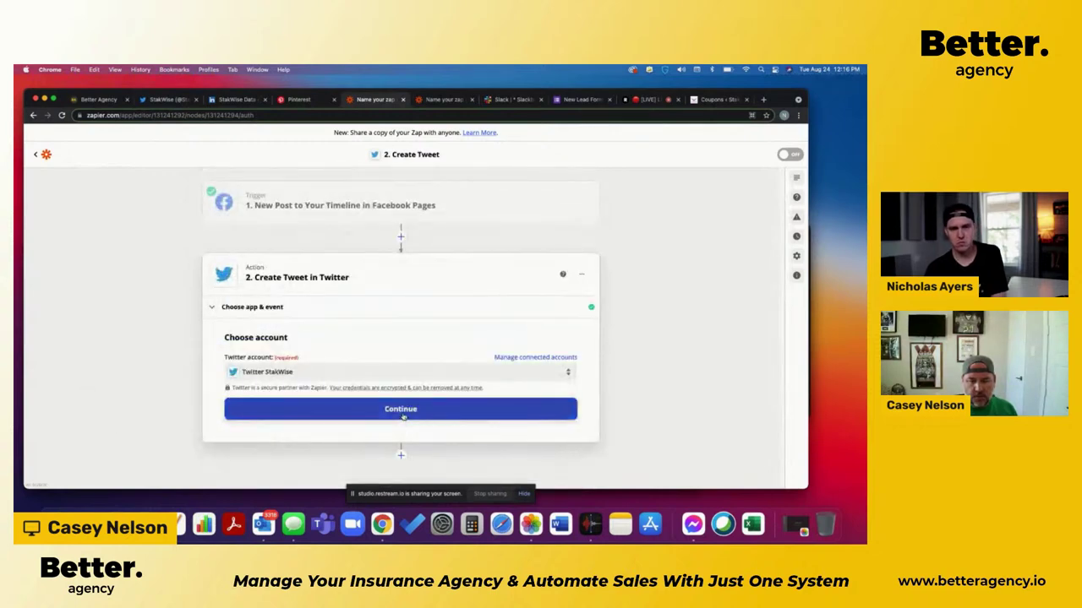
{"action": "left_click", "coordinate": [403, 411]}
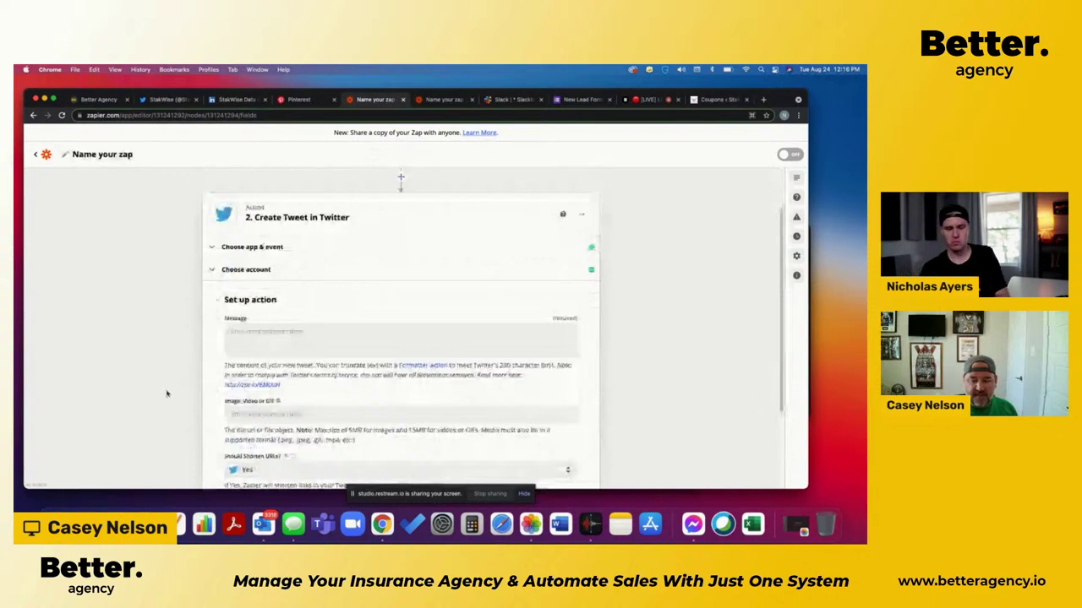
Step: Insert the Facebook '1. Message' data into the tweet's Message field
{"action": "scroll", "coordinate": [500, 314], "scroll_direction": "down", "scroll_amount": 1}
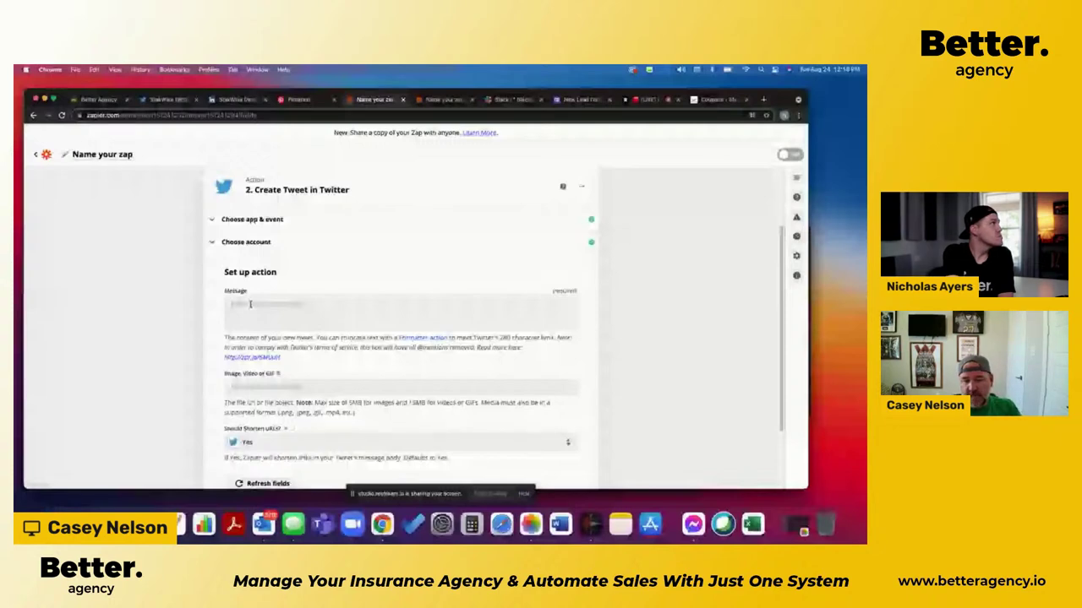
{"action": "left_click", "coordinate": [250, 304]}
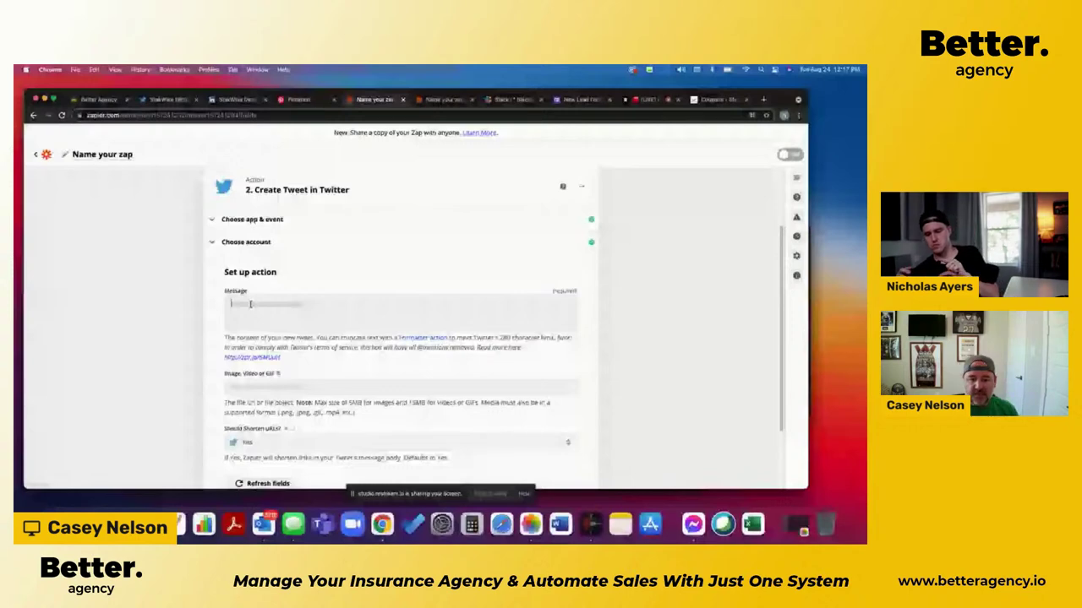
{"action": "left_click", "coordinate": [250, 304]}
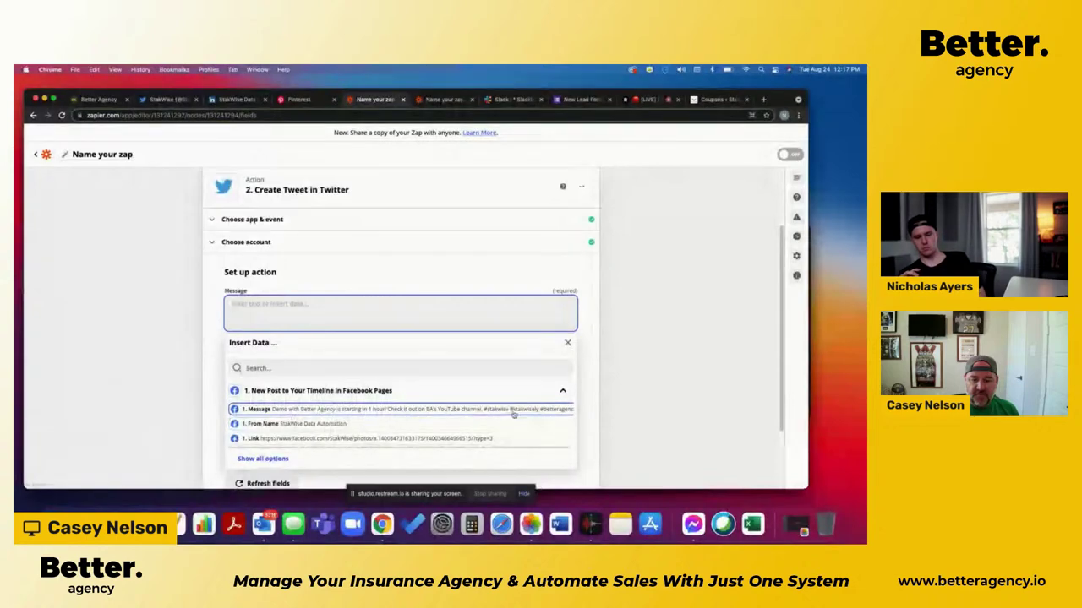
{"action": "left_click", "coordinate": [267, 410]}
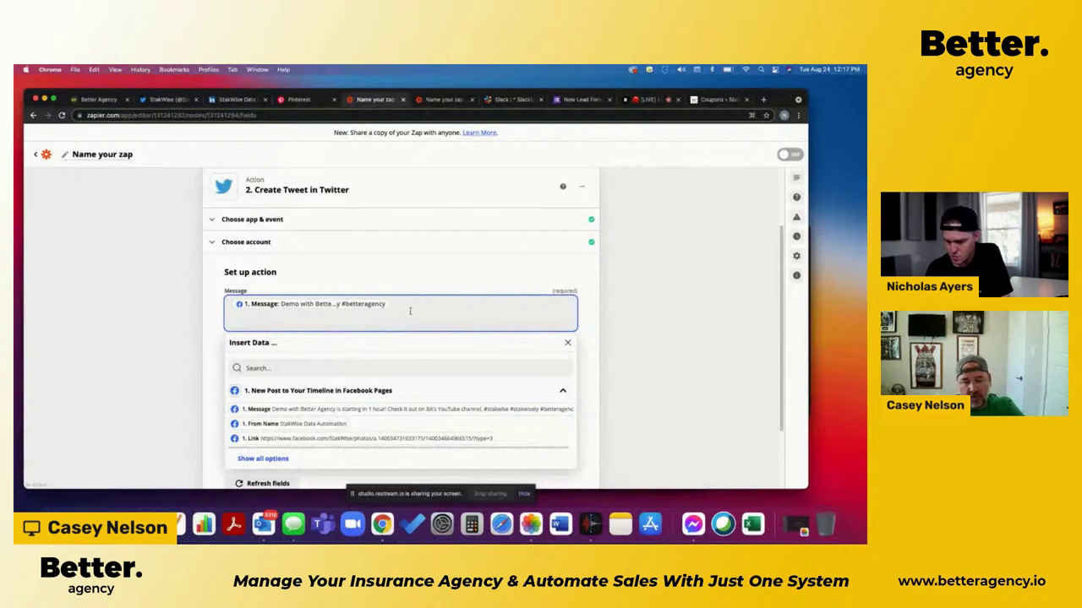
{"action": "left_click", "coordinate": [186, 357]}
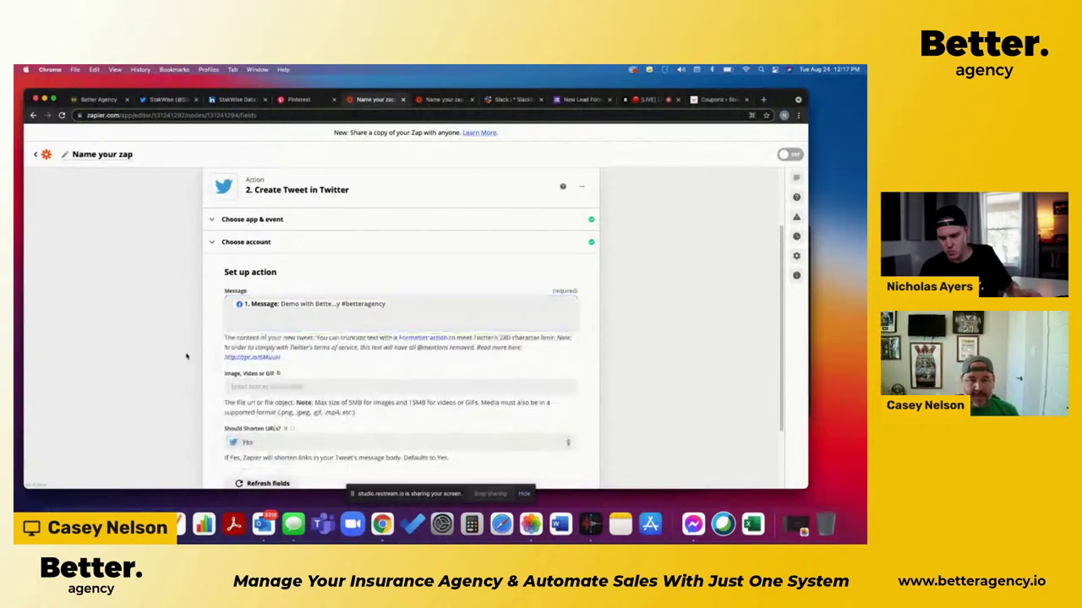
Step: Add and then erase test text 'Type this' in the Message, keeping the mapped Message
{"action": "left_click", "coordinate": [403, 306]}
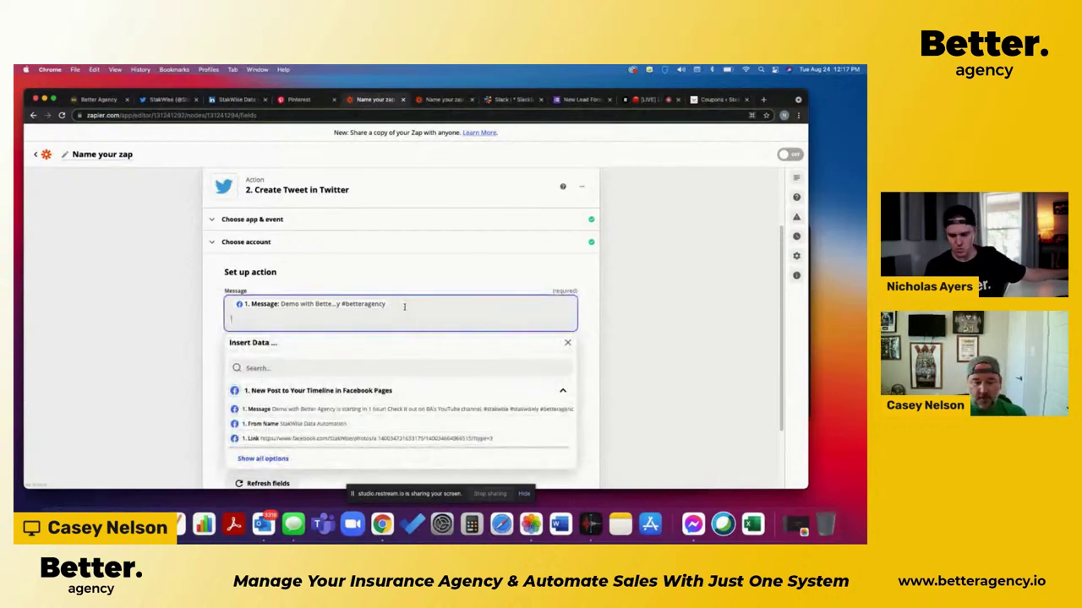
{"action": "type", "text": "Type this"}
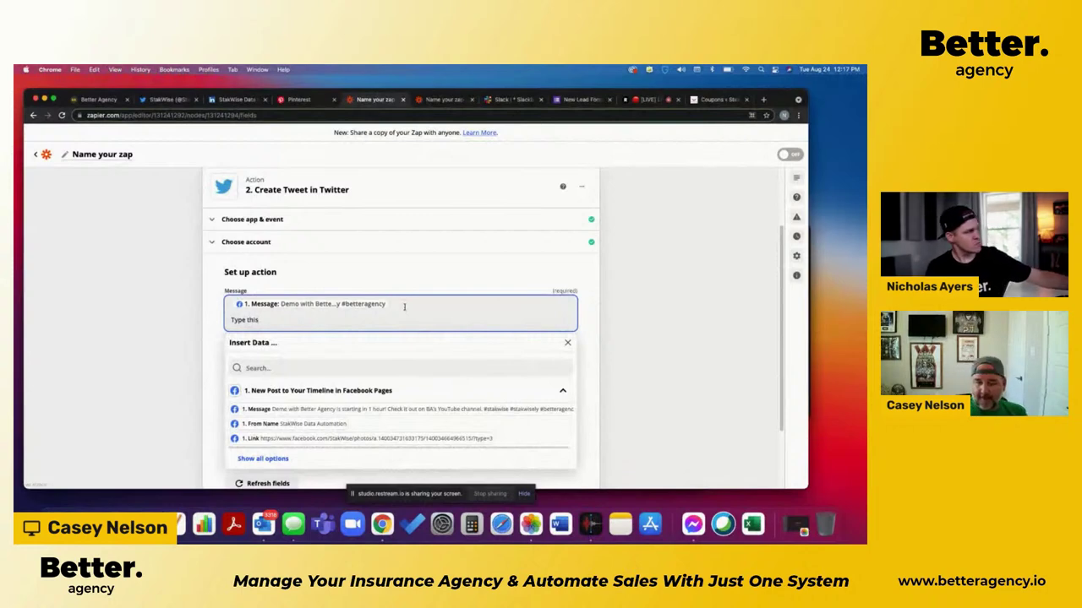
{"action": "key", "text": "BackSpace"}
{"action": "key", "text": "BackSpace"}
{"action": "key", "text": "BackSpace"}
{"action": "key", "text": "BackSpace"}
{"action": "key", "text": "BackSpace"}
{"action": "key", "text": "BackSpace"}
{"action": "key", "text": "BackSpace"}
{"action": "key", "text": "BackSpace"}
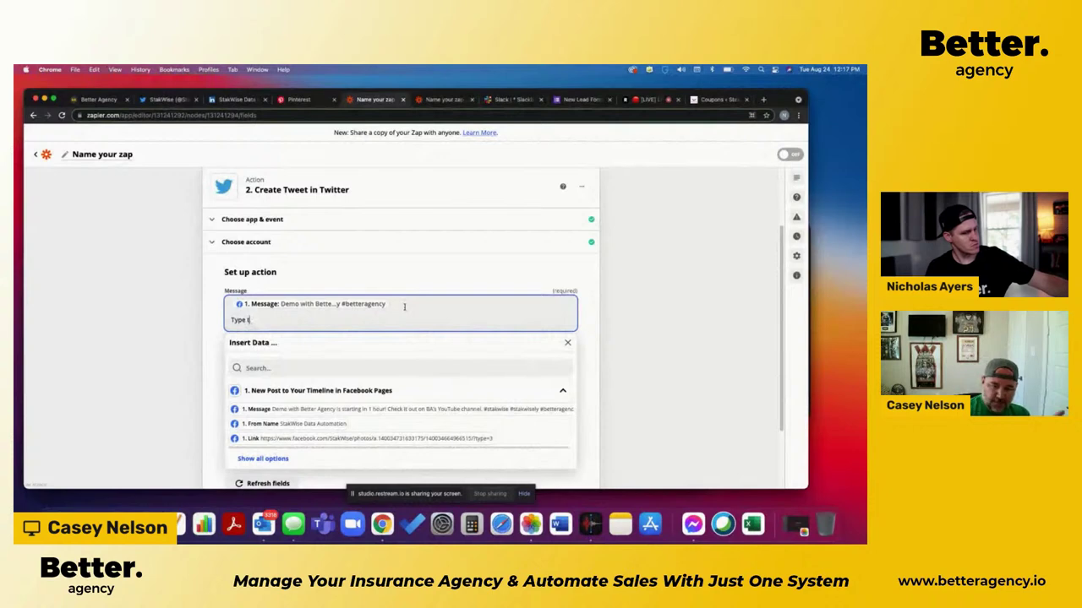
{"action": "key", "text": "BackSpace"}
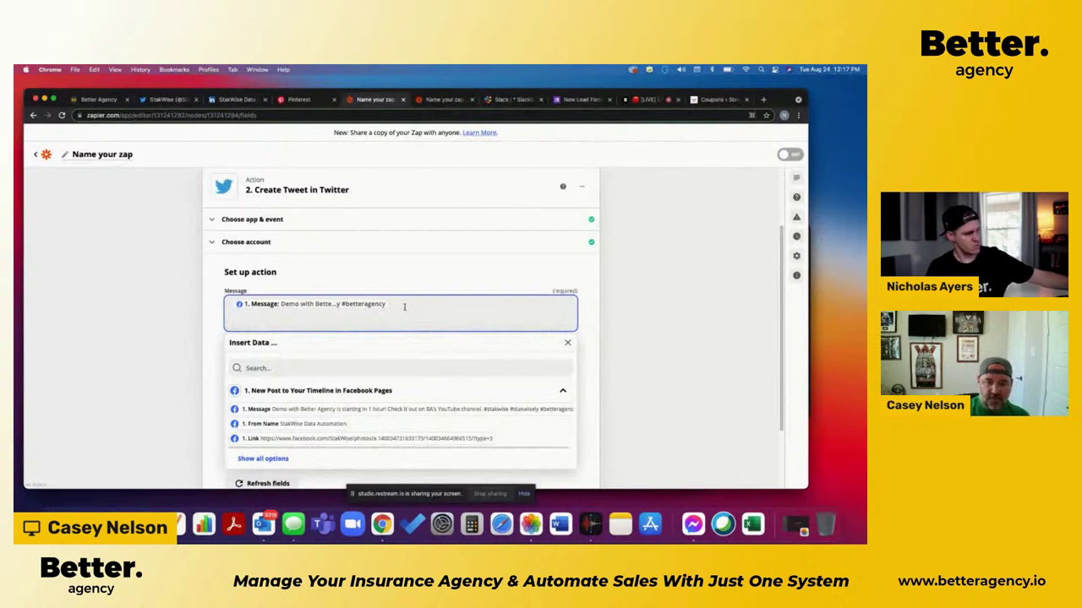
{"action": "left_click", "coordinate": [187, 362]}
{"action": "scroll", "coordinate": [169, 394], "scroll_direction": "down", "scroll_amount": 1}
{"action": "scroll", "coordinate": [169, 394], "scroll_direction": "down", "scroll_amount": 2}
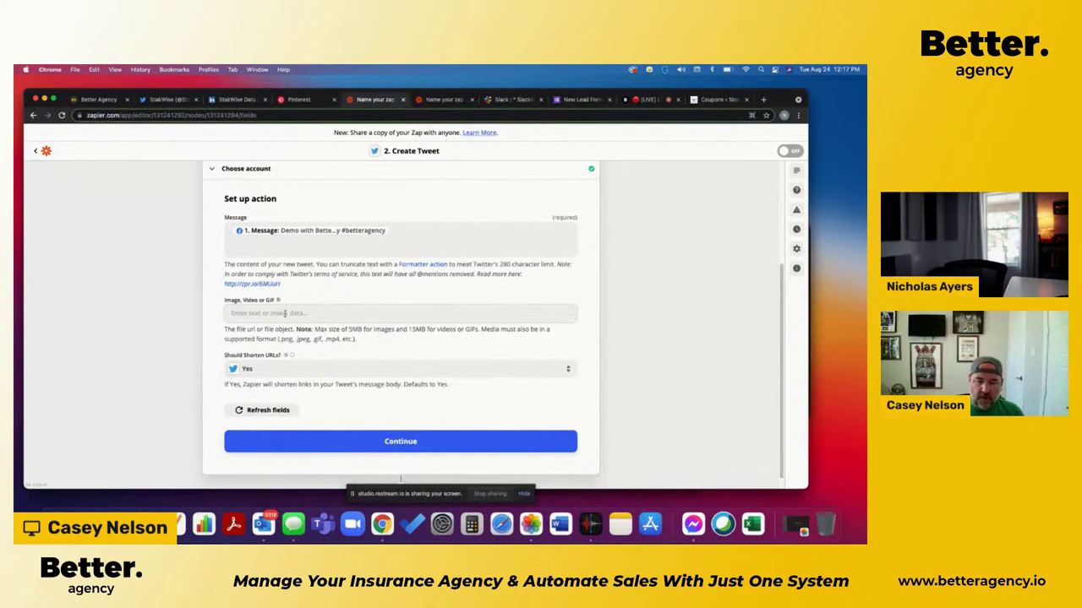
Step: Map the tweet's Image, Video or GIF field to Facebook '1. Picture' and continue
{"action": "left_click", "coordinate": [285, 314]}
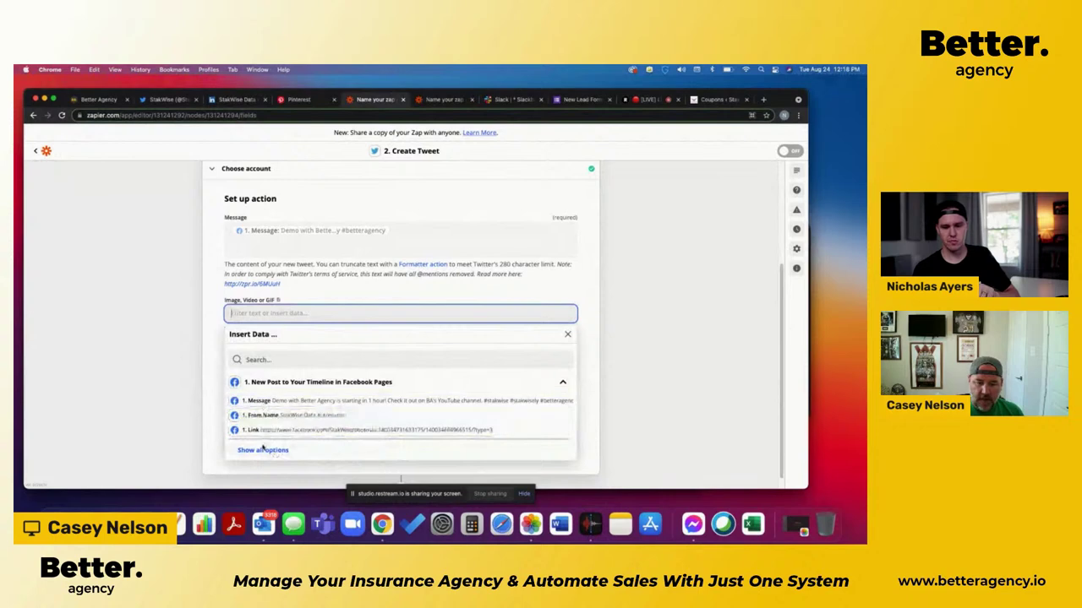
{"action": "left_click", "coordinate": [263, 450]}
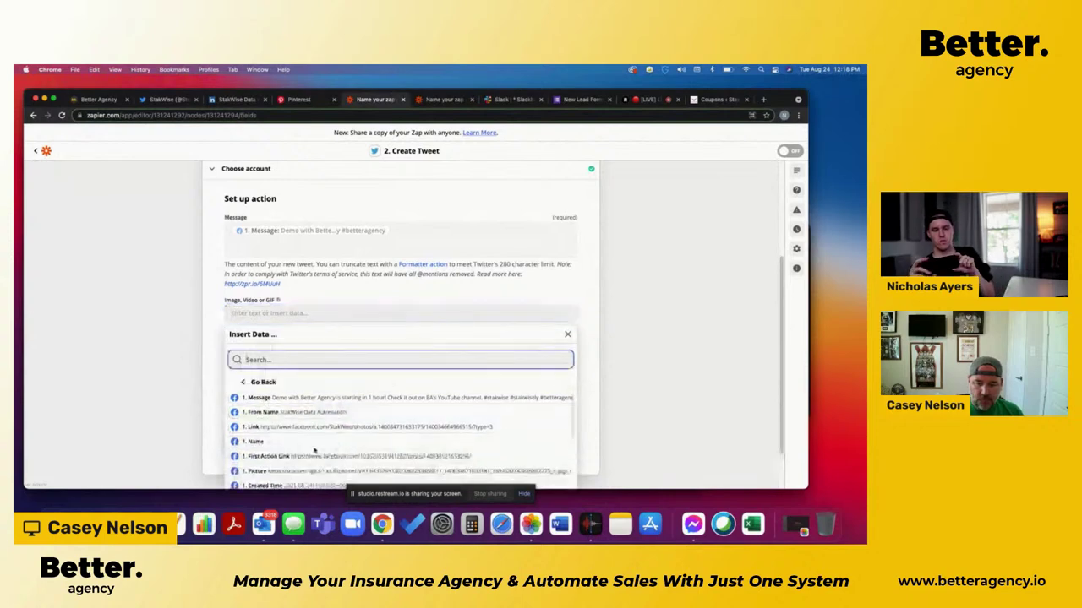
{"action": "scroll", "coordinate": [314, 452], "scroll_direction": "down", "scroll_amount": 1}
{"action": "scroll", "coordinate": [255, 449], "scroll_direction": "down", "scroll_amount": 1}
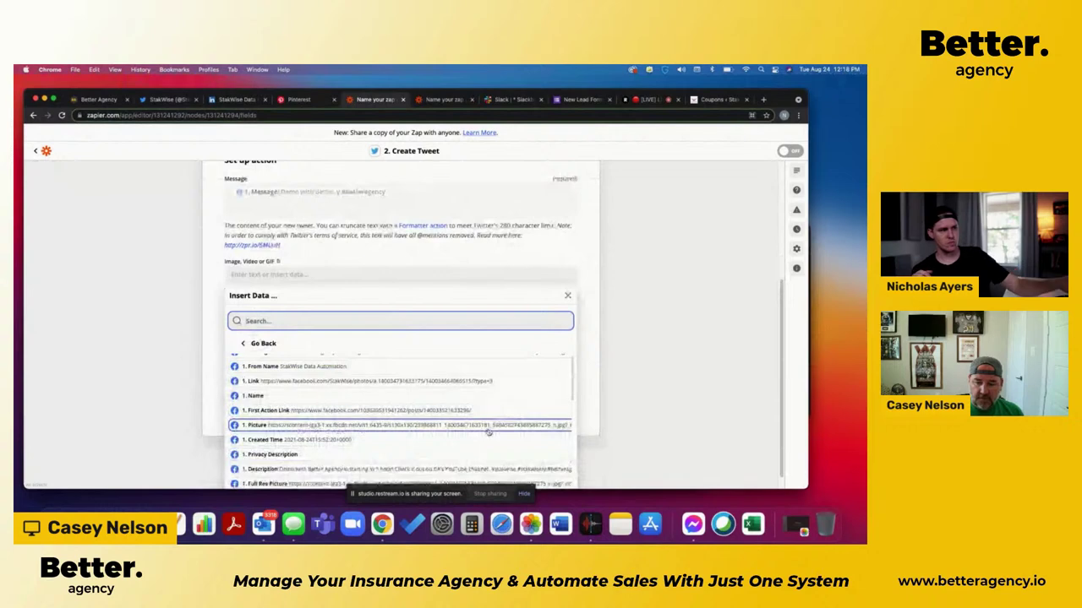
{"action": "left_click", "coordinate": [359, 427]}
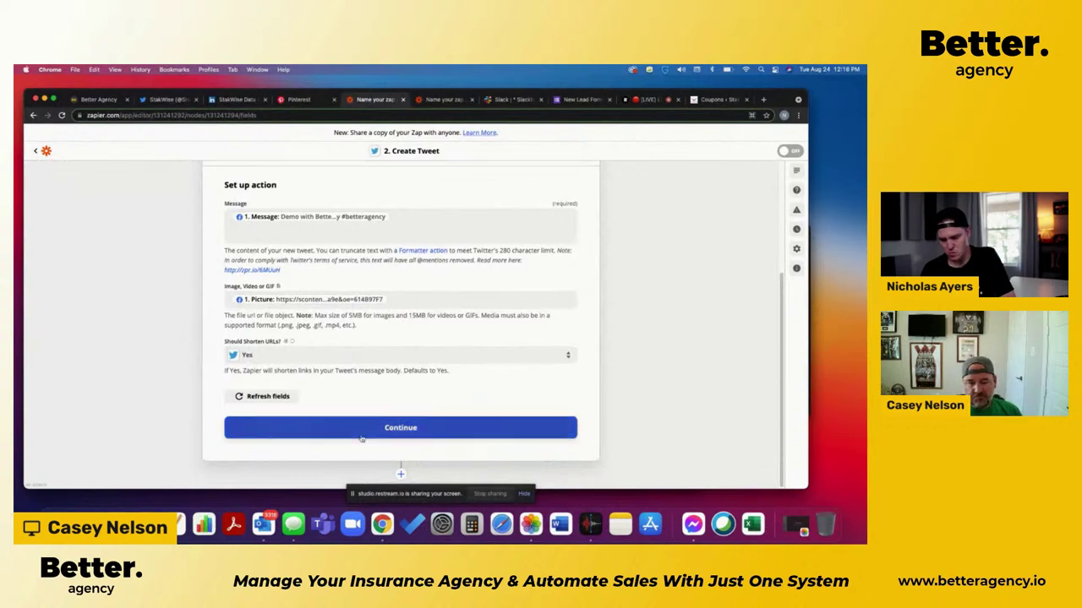
{"action": "left_click", "coordinate": [445, 436]}
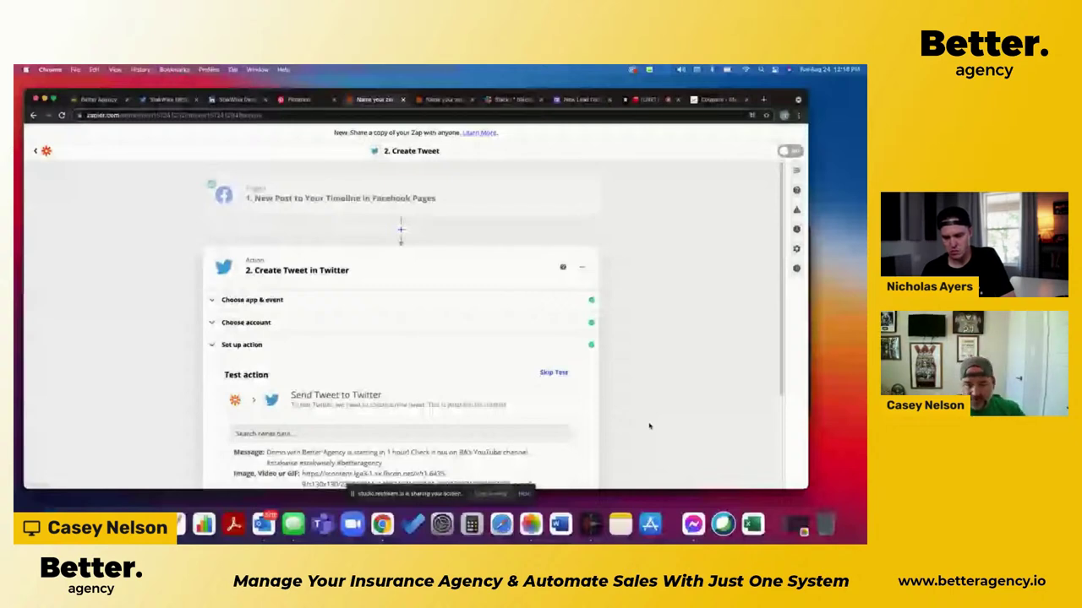
Step: Run Test & Continue on the tweet, get the duplicate-tweet error, and skip the test
{"action": "scroll", "coordinate": [382, 364], "scroll_direction": "down", "scroll_amount": 2}
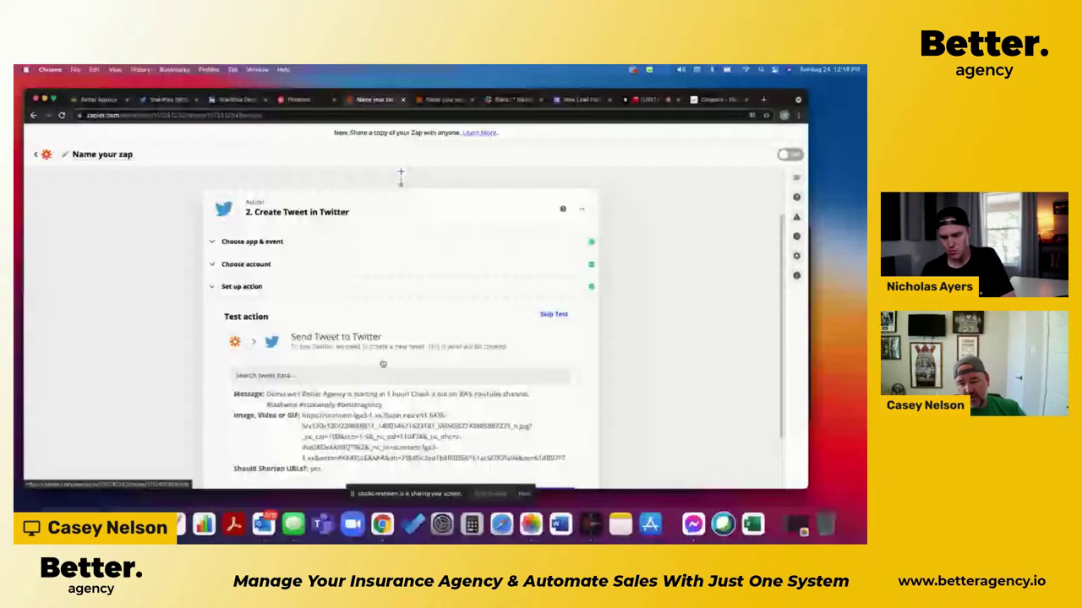
{"action": "scroll", "coordinate": [397, 364], "scroll_direction": "down", "scroll_amount": 3}
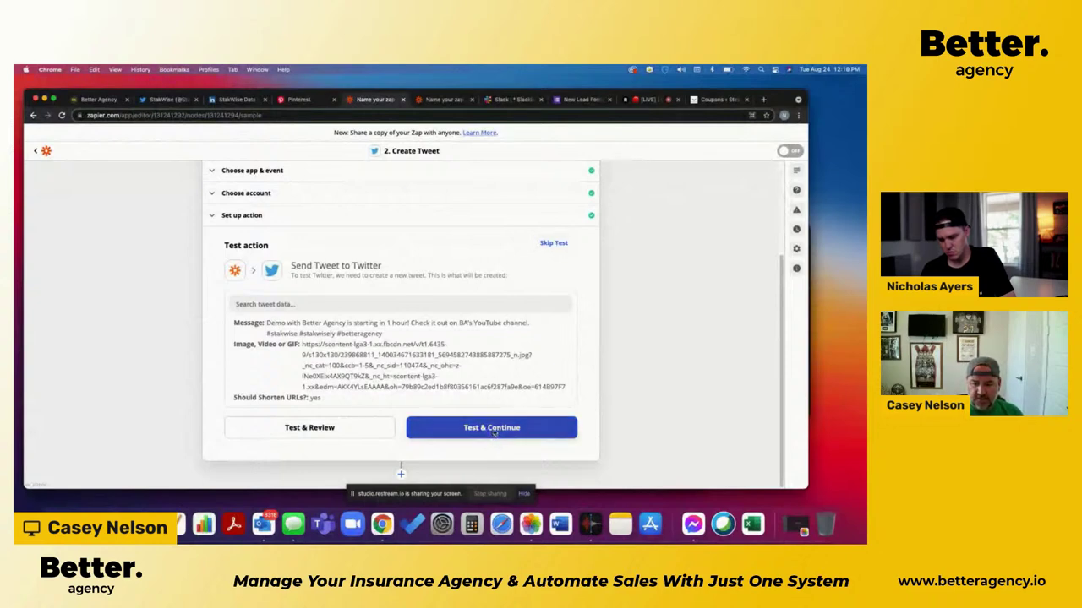
{"action": "left_click", "coordinate": [495, 428]}
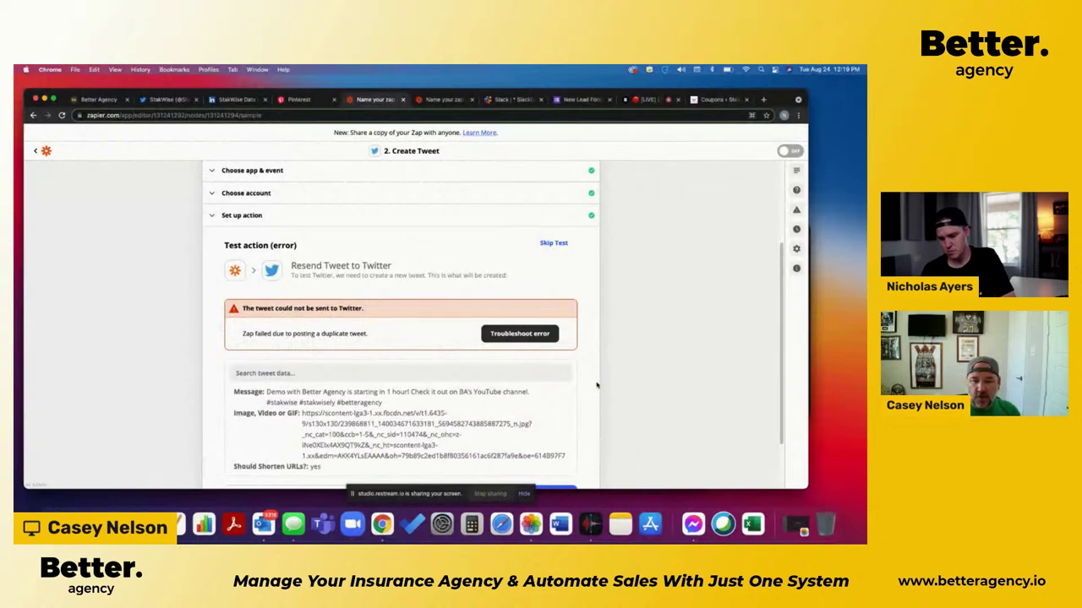
{"action": "scroll", "coordinate": [590, 406], "scroll_direction": "down", "scroll_amount": 1}
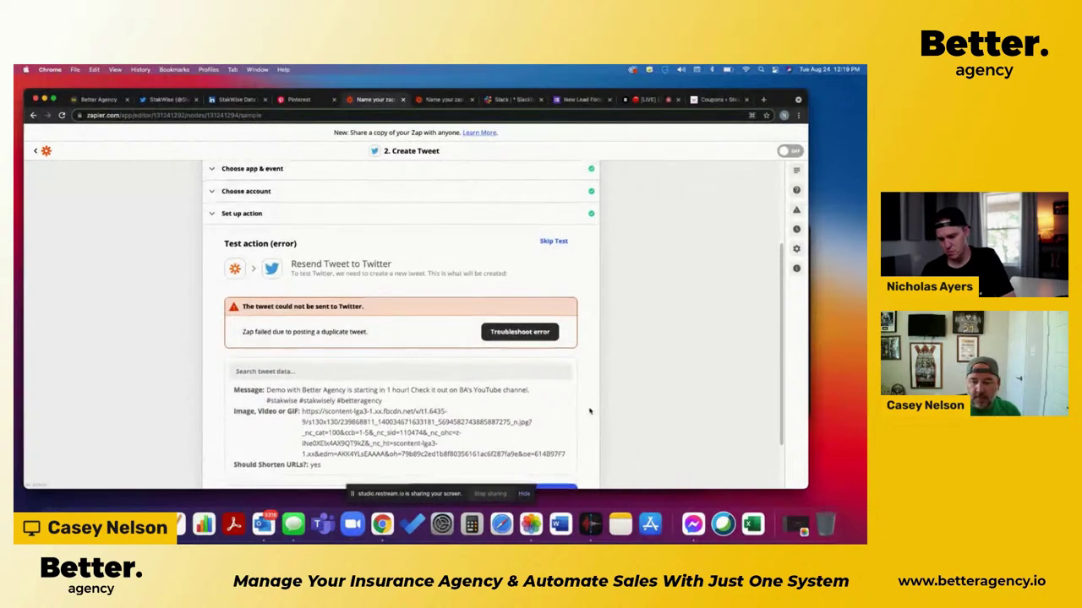
{"action": "scroll", "coordinate": [592, 410], "scroll_direction": "down", "scroll_amount": 2}
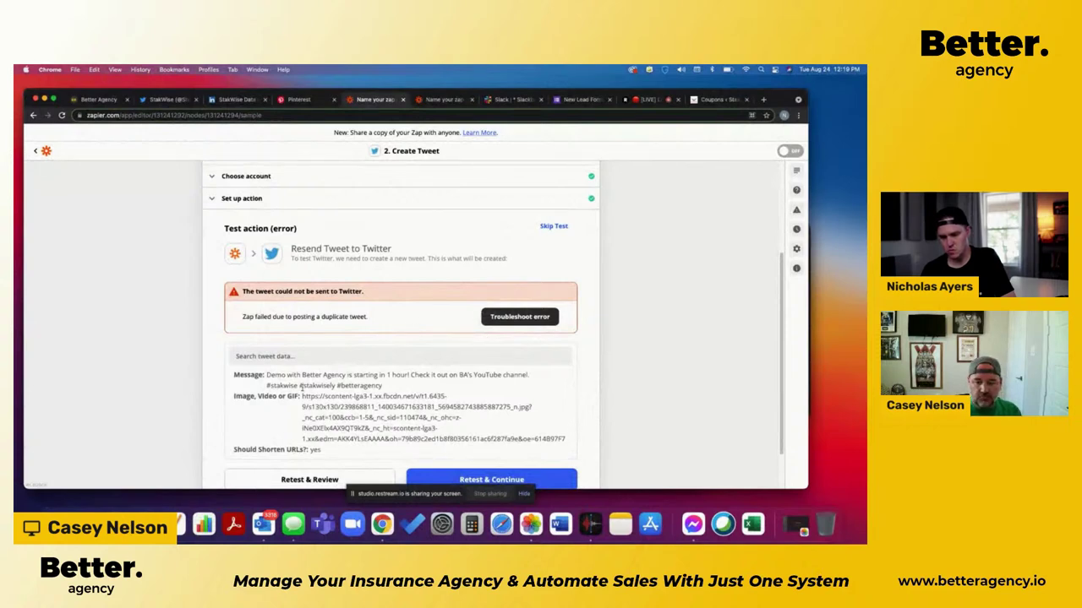
{"action": "scroll", "coordinate": [465, 411], "scroll_direction": "down", "scroll_amount": 2}
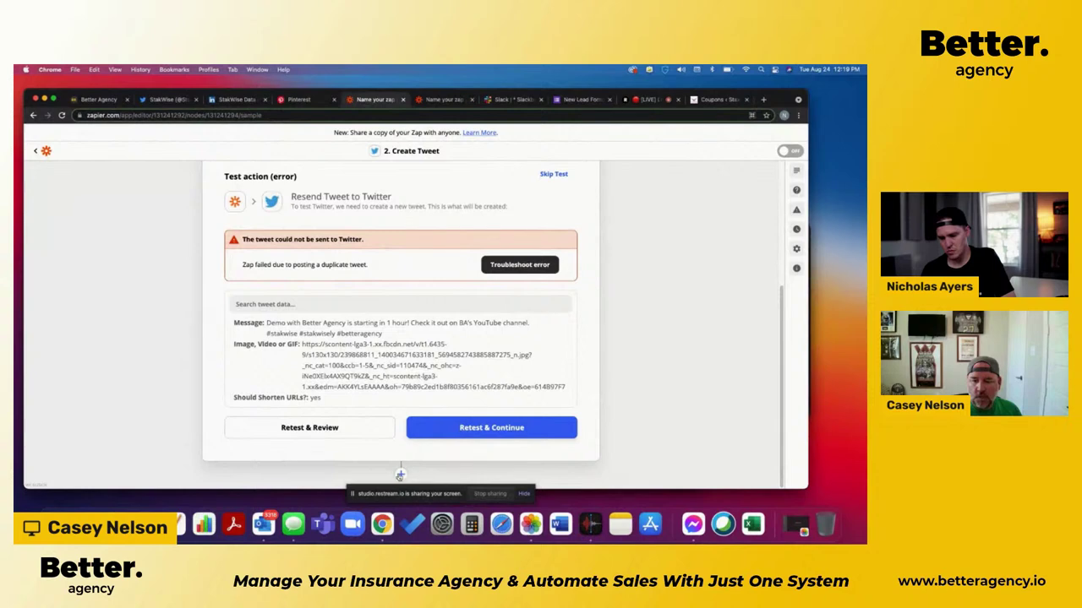
{"action": "left_click", "coordinate": [553, 174]}
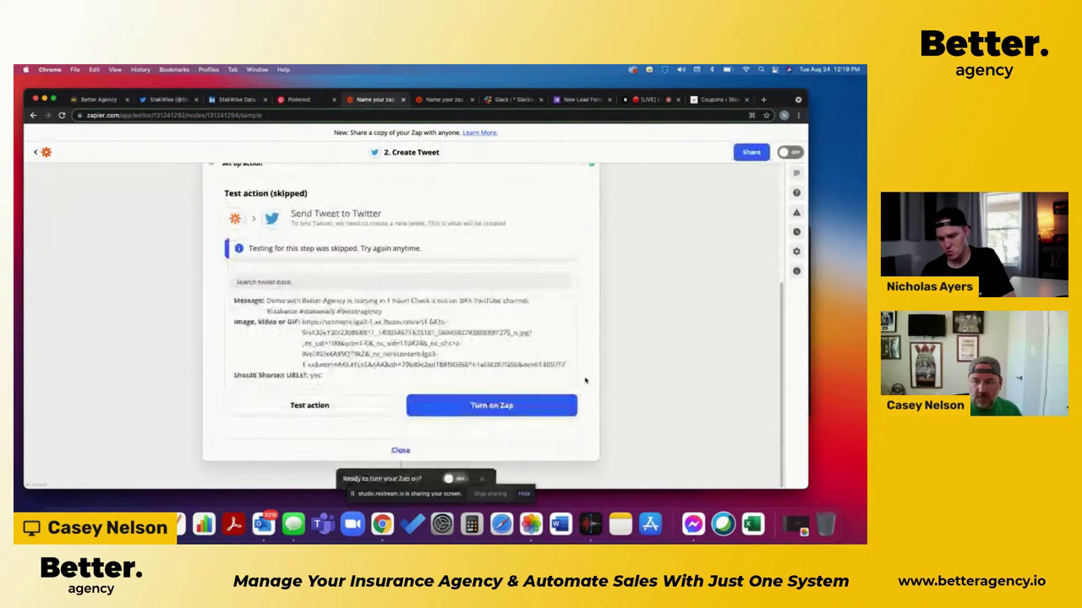
Step: Dismiss the turn-on prompt, close the test panel, and go back to setup for a new action step
{"action": "left_click", "coordinate": [483, 480]}
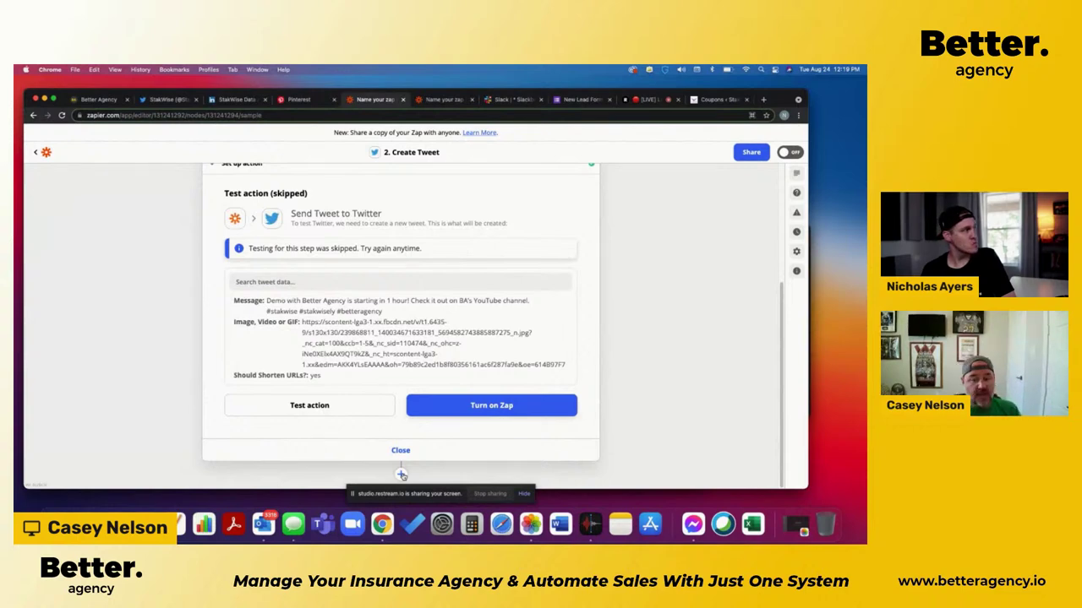
{"action": "left_click", "coordinate": [401, 451]}
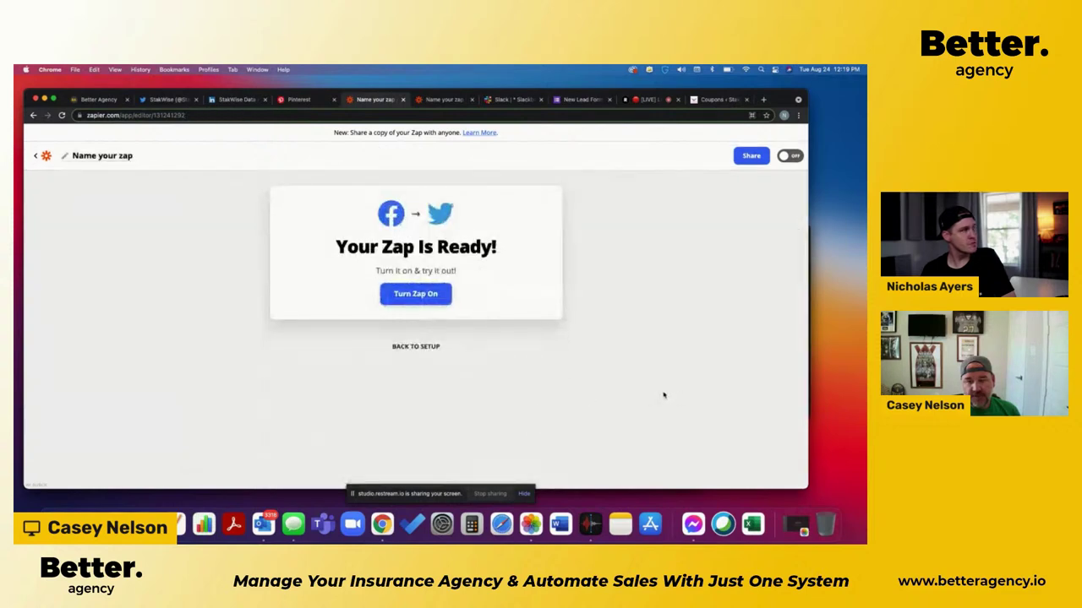
{"action": "left_click", "coordinate": [433, 349]}
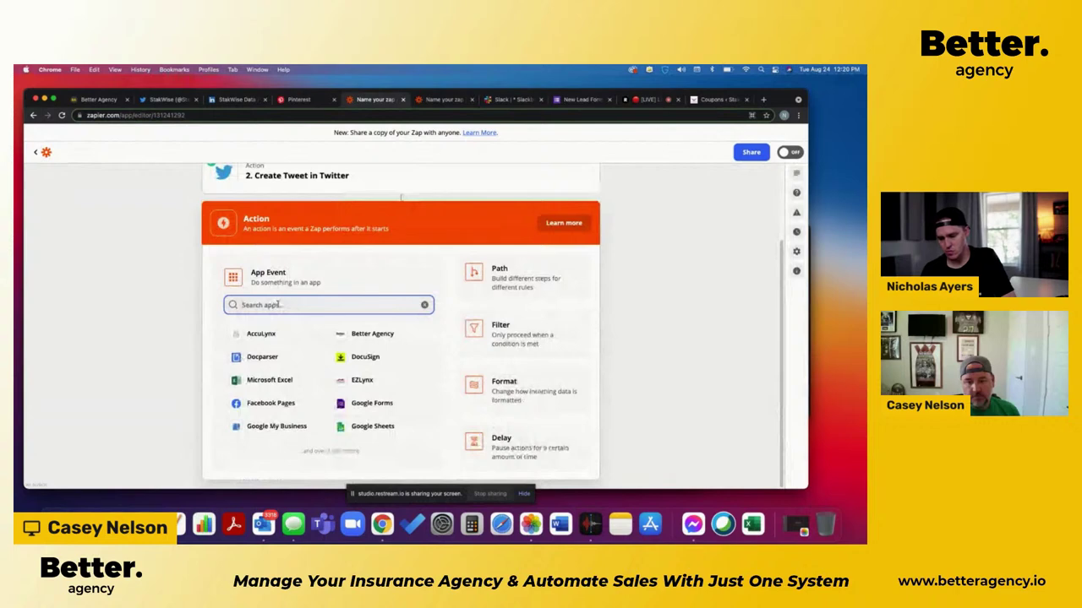
Step: Search 'link' and choose LinkedIn as the third action step's app
{"action": "type", "text": "link"}
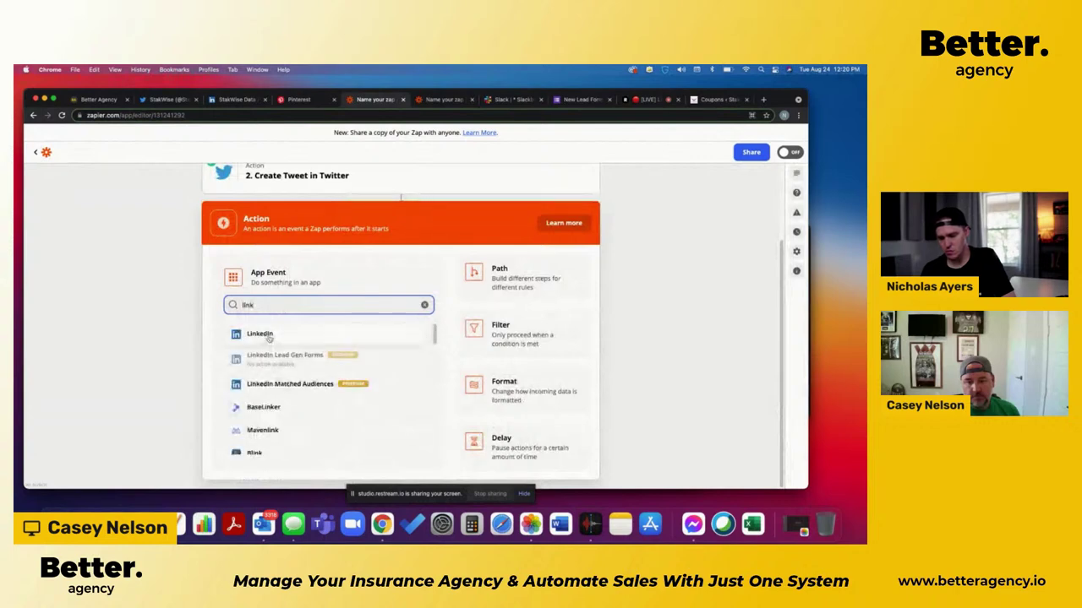
{"action": "left_click", "coordinate": [269, 336]}
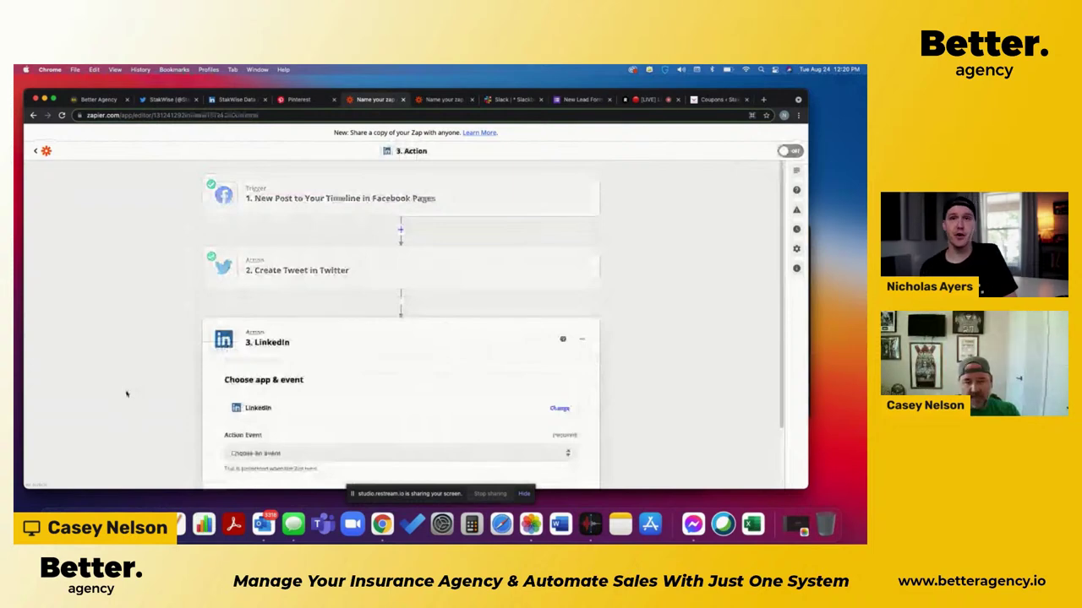
{"action": "scroll", "coordinate": [128, 395], "scroll_direction": "down", "scroll_amount": 2}
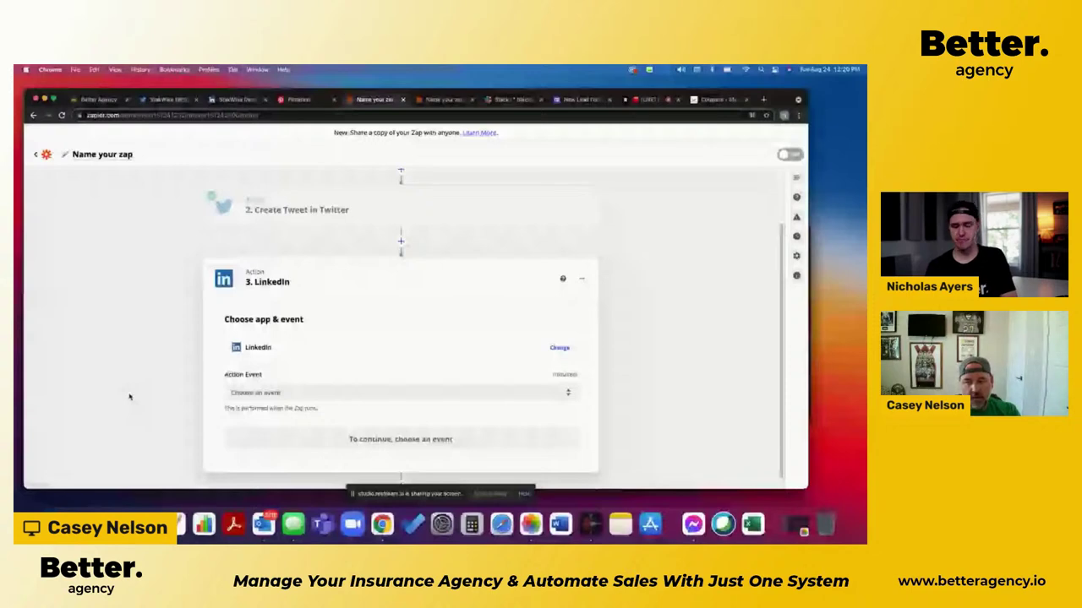
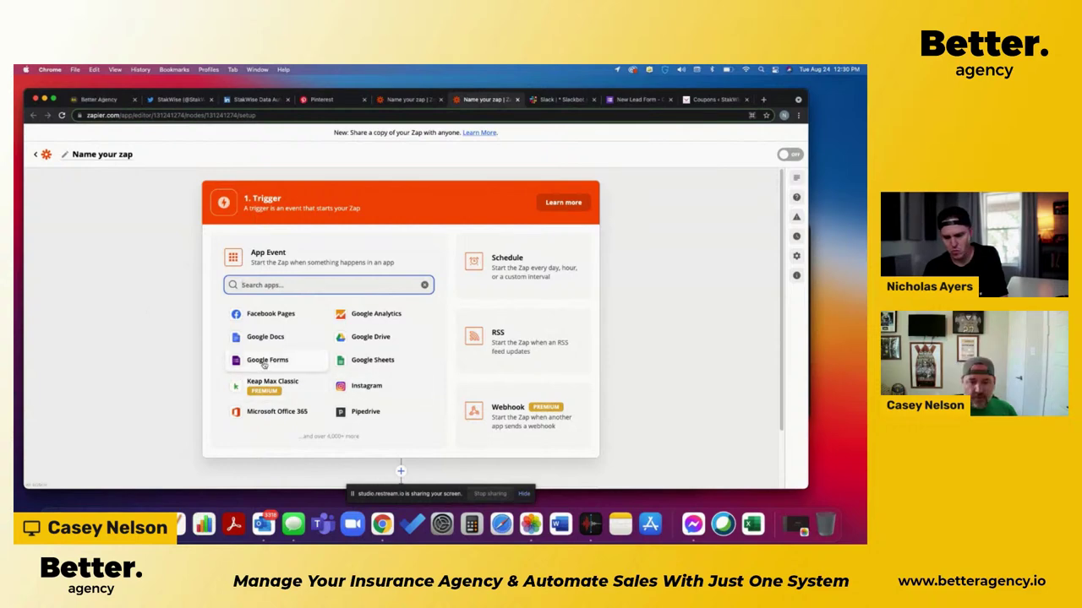
Step: Select Google Forms as the trigger app, leaving the trigger event unselected
{"action": "left_click", "coordinate": [265, 363]}
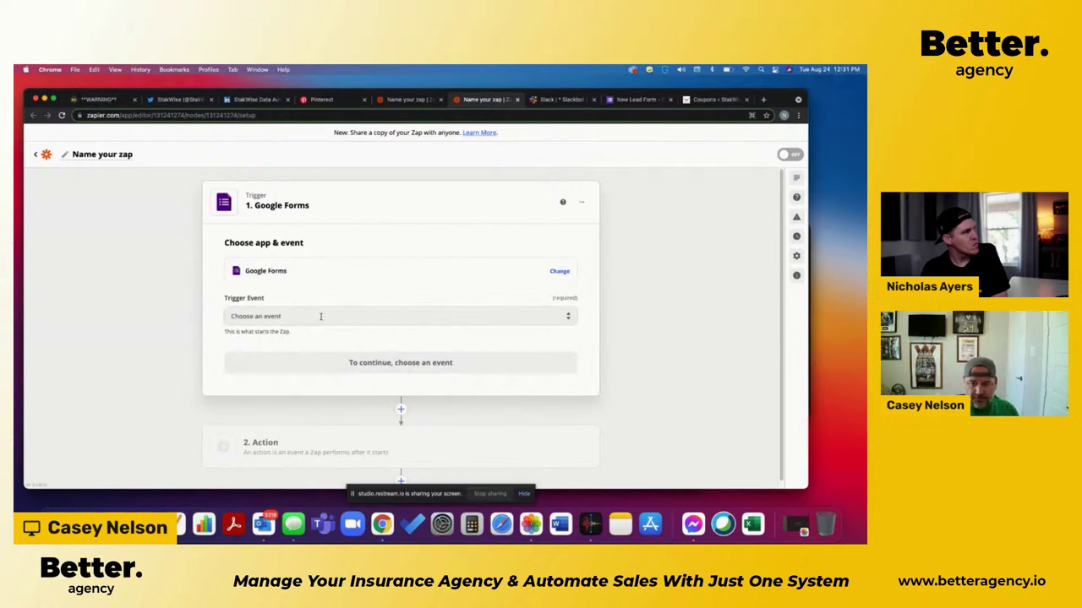
{"action": "left_click", "coordinate": [321, 316]}
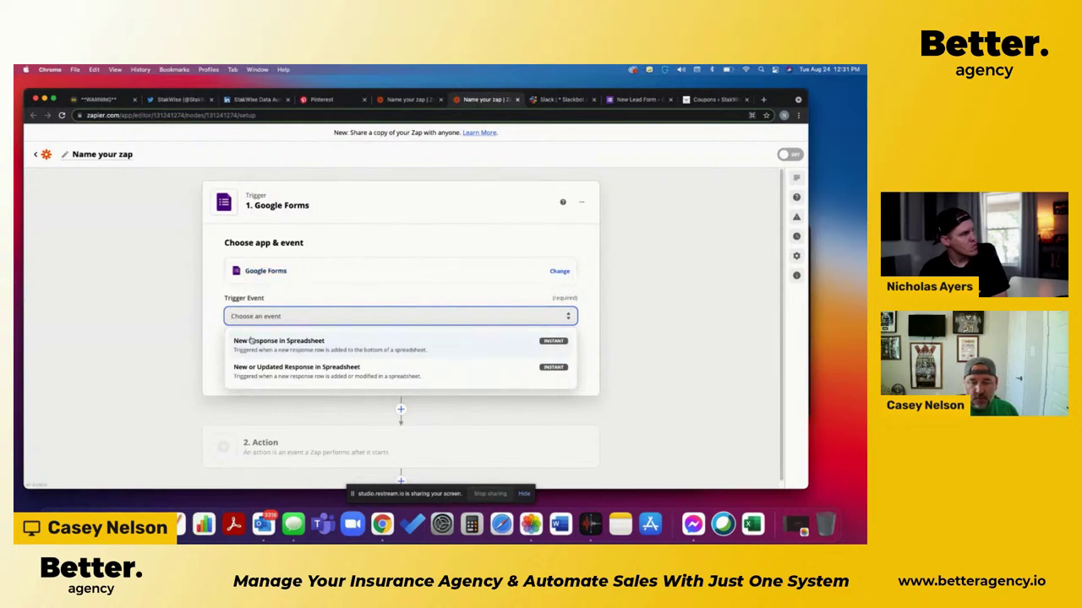
{"action": "left_click", "coordinate": [483, 146]}
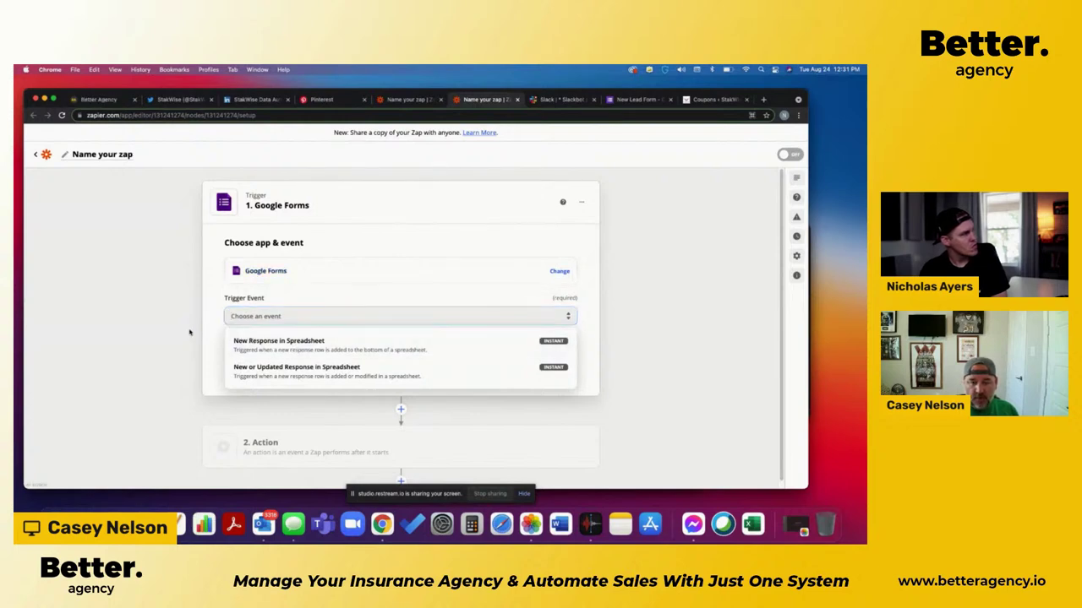
Step: Submit the New Lead Form - Demo with the lead's first name, last name, mobile phone and email
{"action": "left_click", "coordinate": [632, 100]}
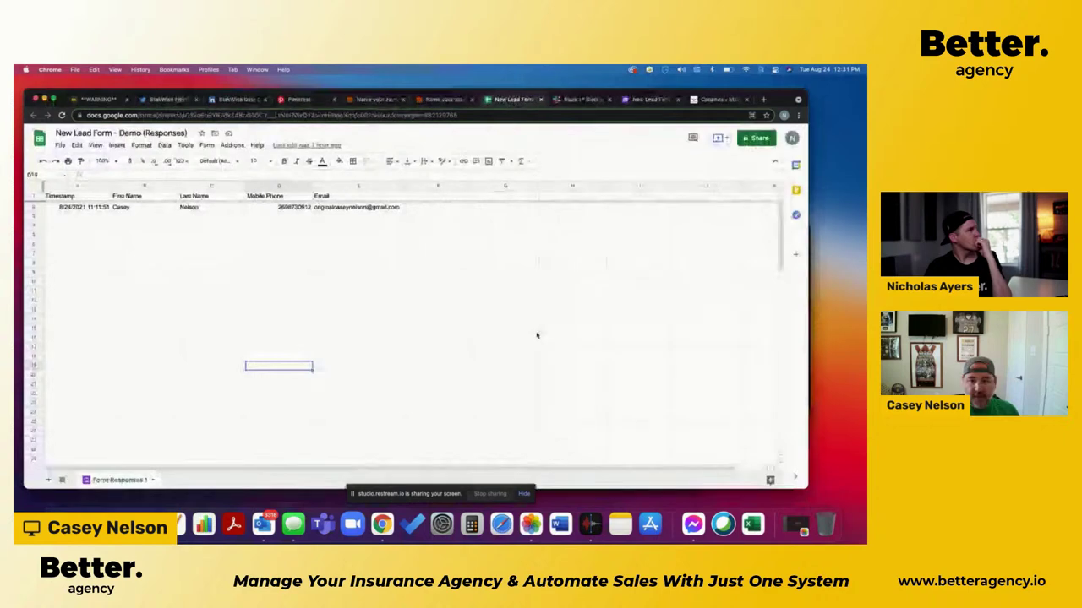
{"action": "left_click", "coordinate": [647, 99]}
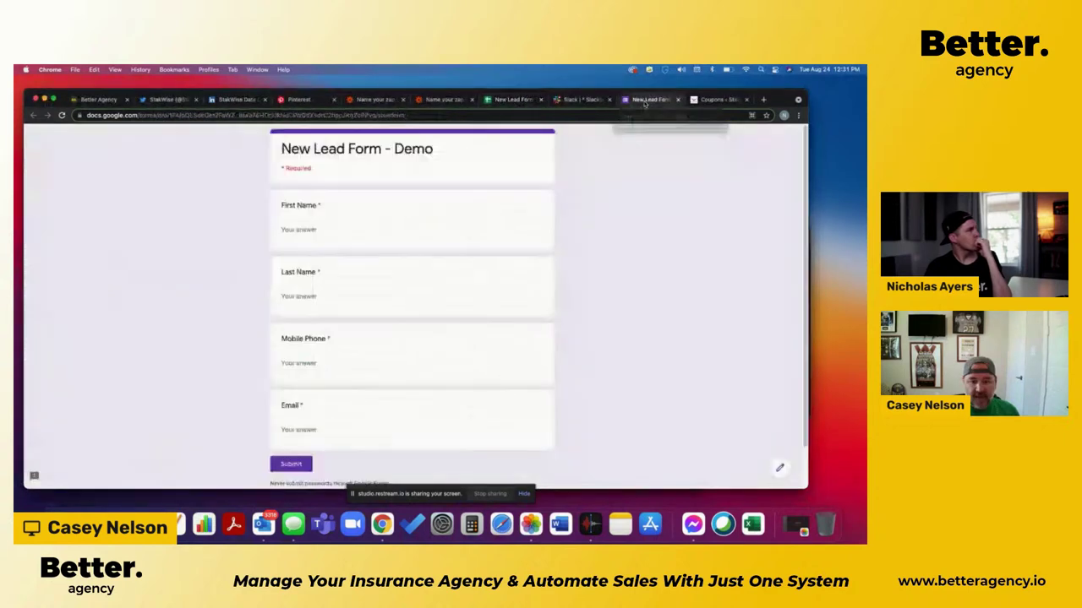
{"action": "left_click", "coordinate": [298, 229]}
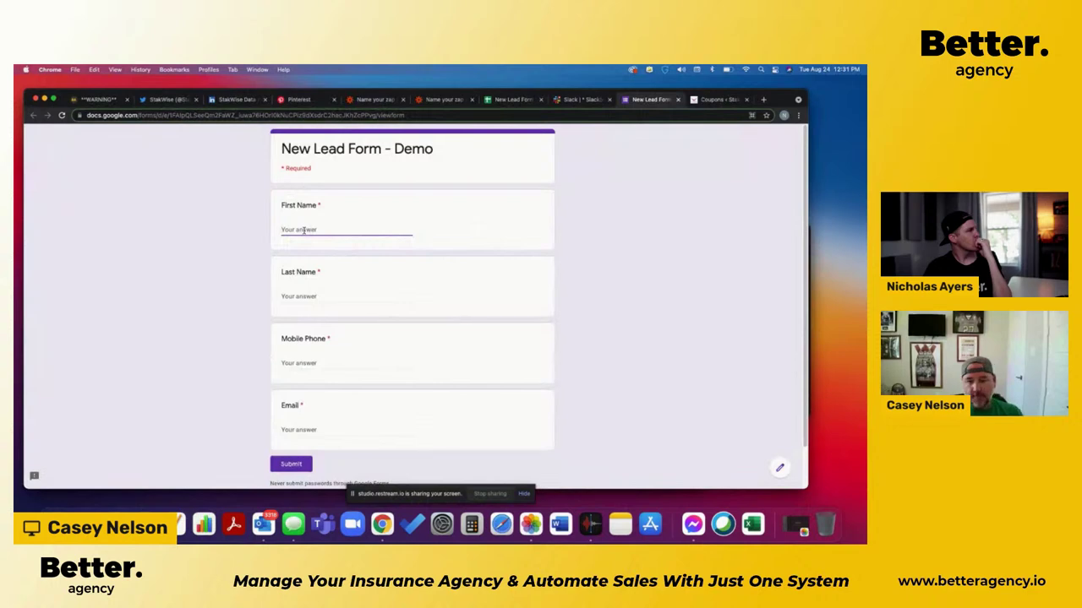
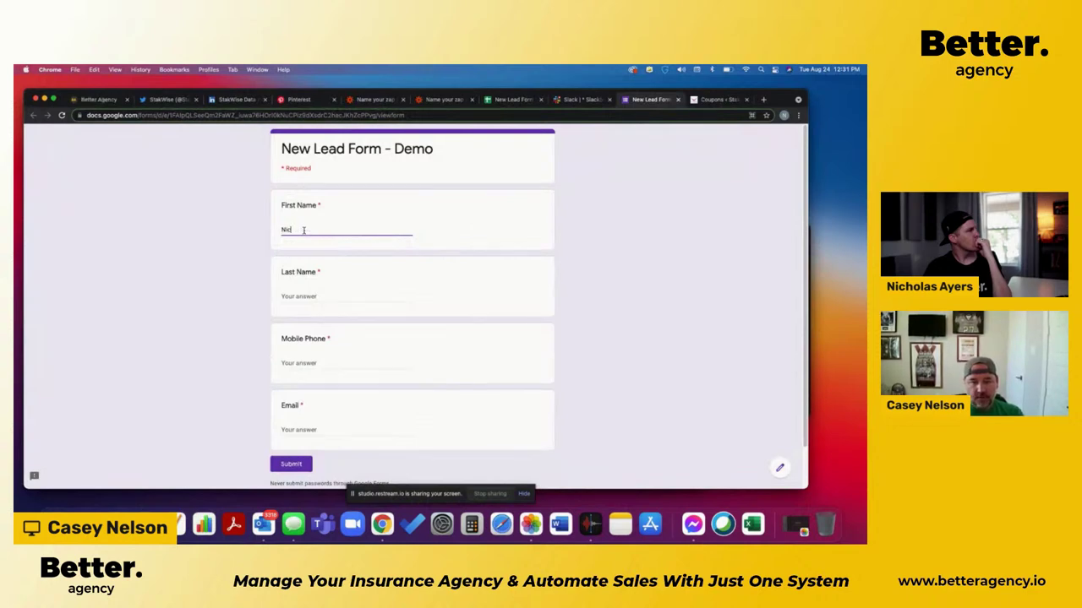
{"action": "key", "text": "Tab"}
{"action": "key", "text": "Tab"}
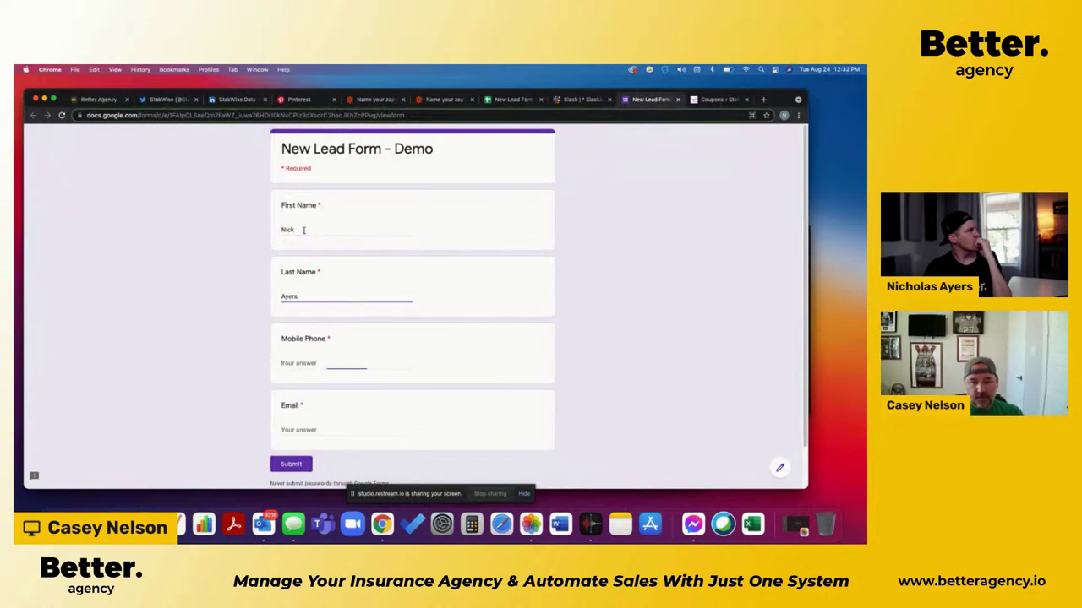
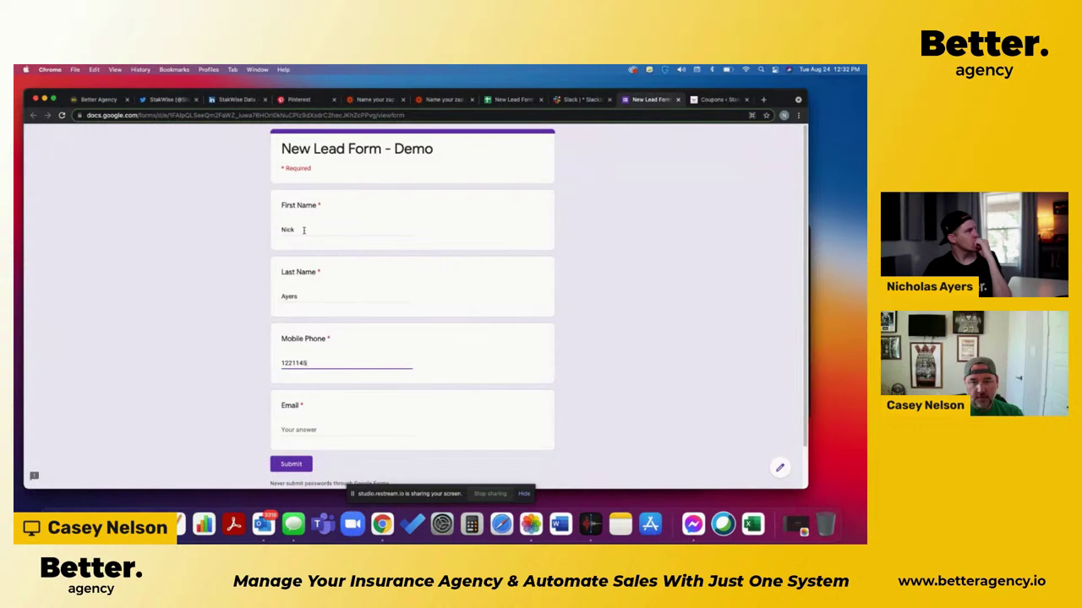
{"action": "key", "text": "Tab"}
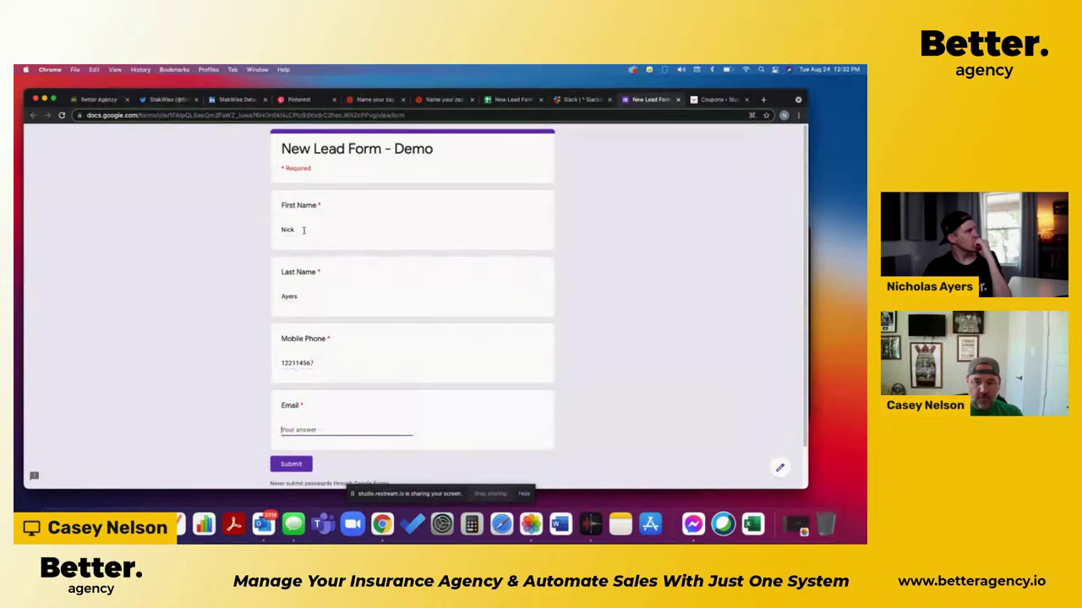
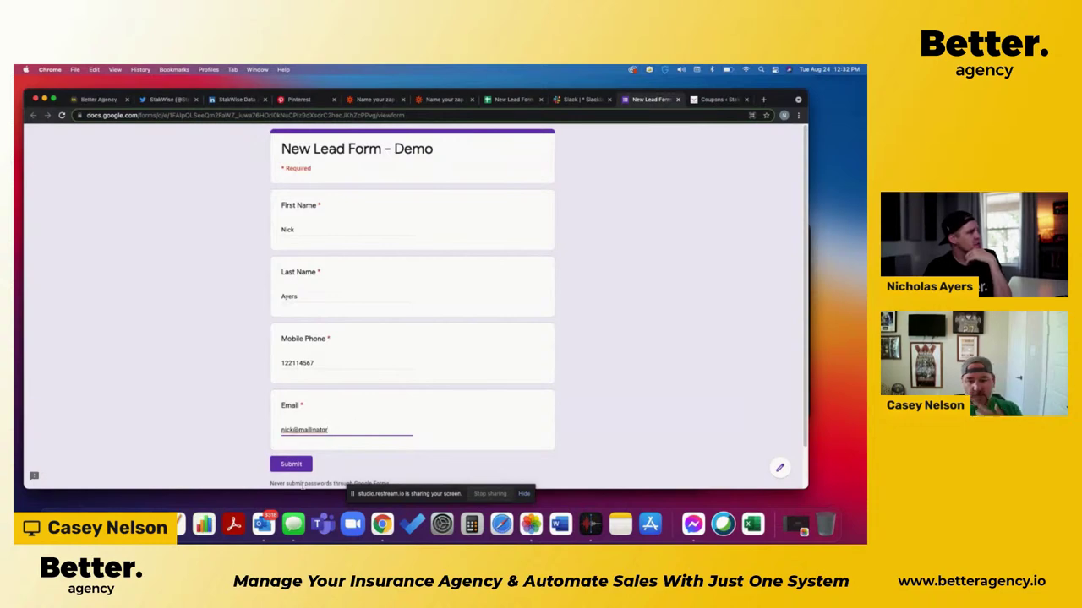
{"action": "left_click", "coordinate": [295, 469]}
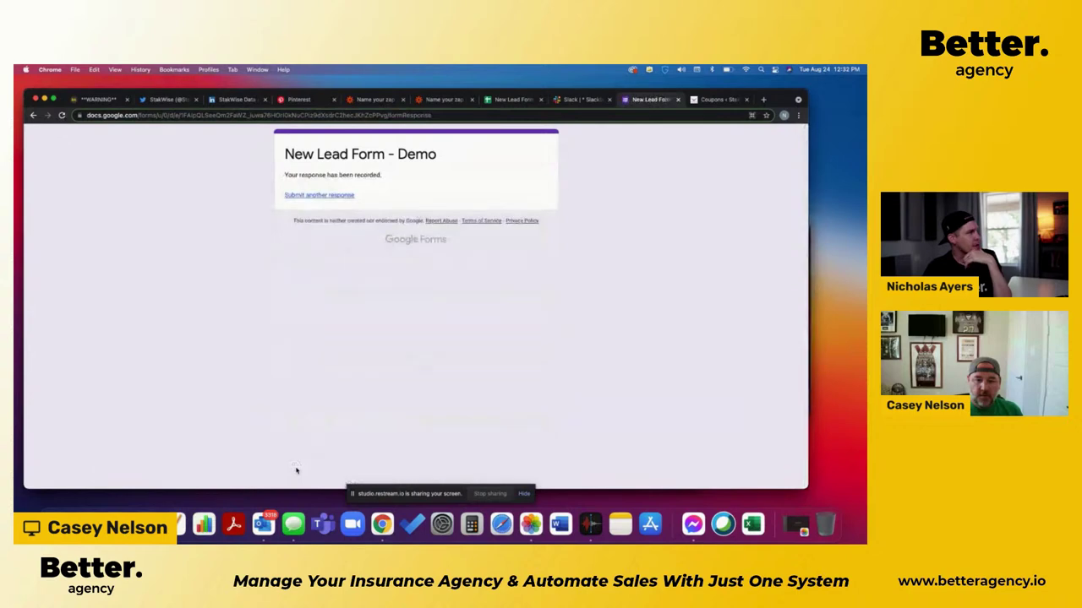
Step: Check that the test lead appears as a second row in the Responses sheet, then return to Zapier
{"action": "left_click", "coordinate": [514, 100]}
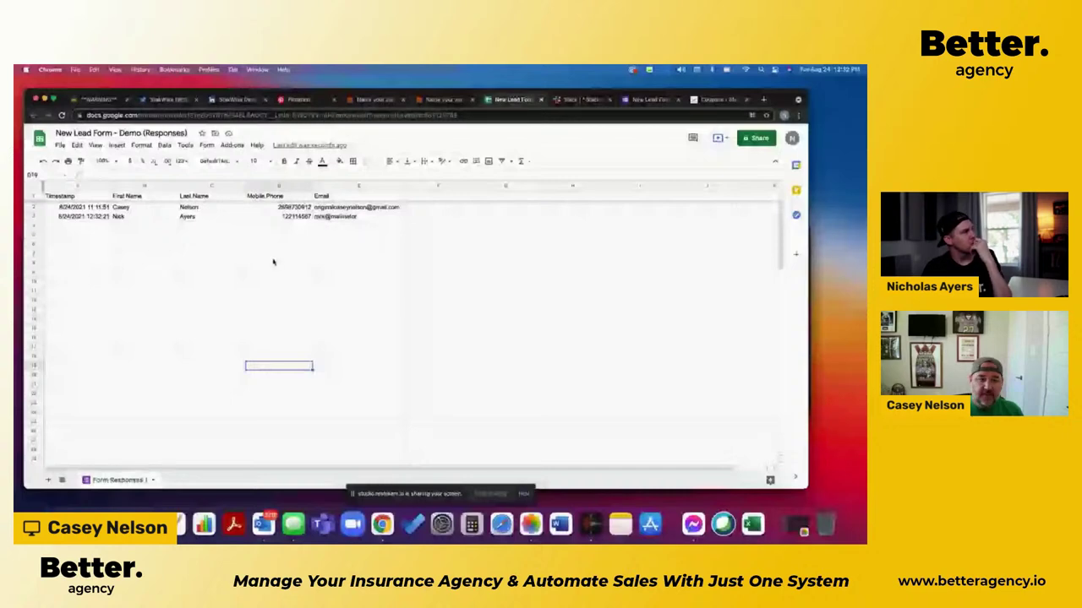
{"action": "key", "text": "ctrl+shift+Tab"}
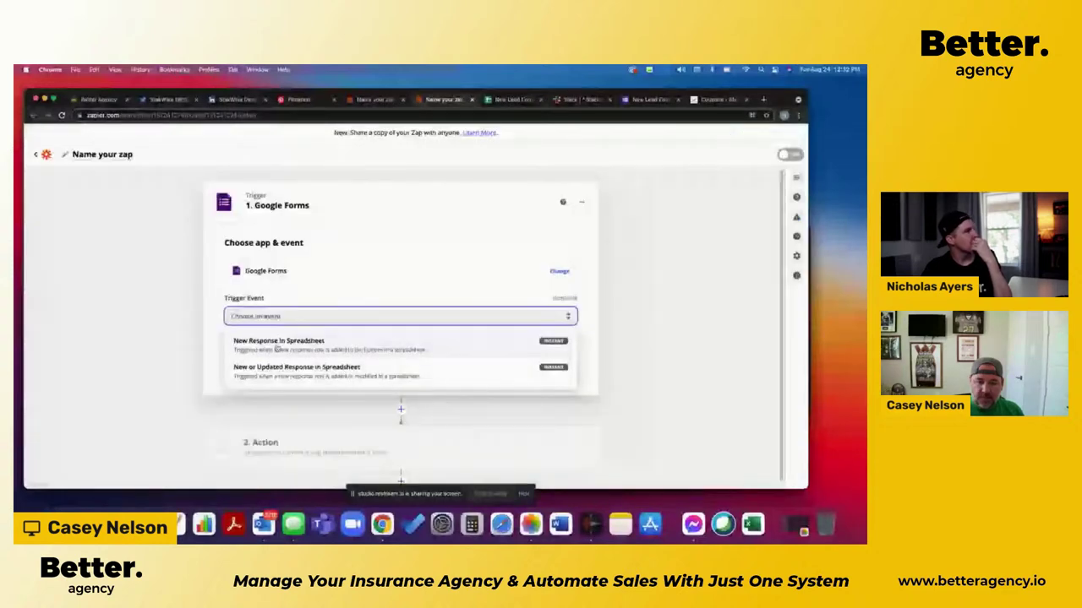
Step: Confirm New Response in Spreadsheet as the trigger event and select the Google Forms account
{"action": "left_click", "coordinate": [276, 343]}
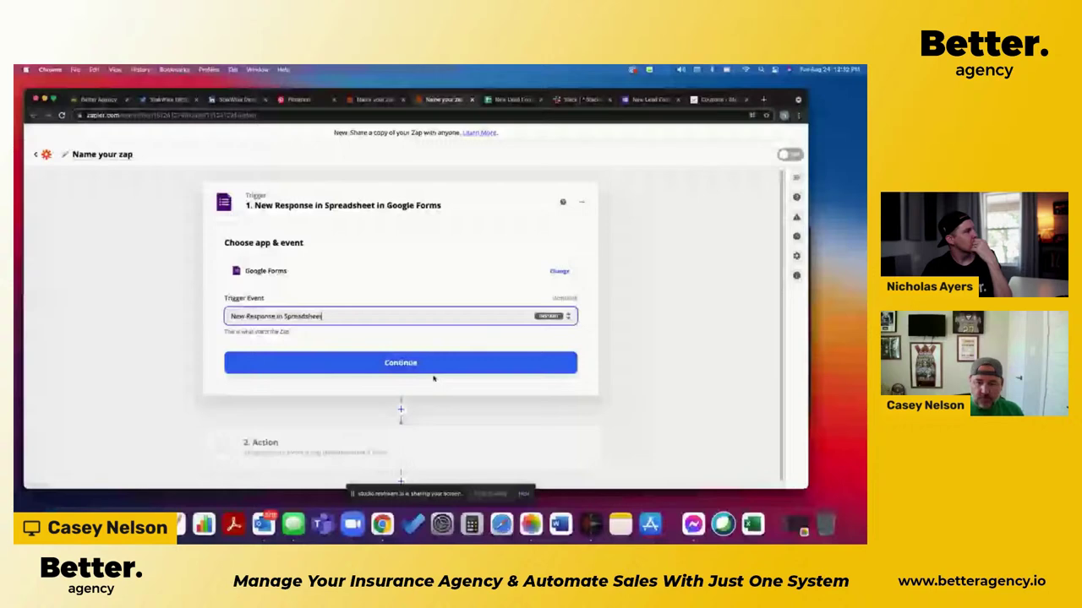
{"action": "left_click", "coordinate": [401, 361]}
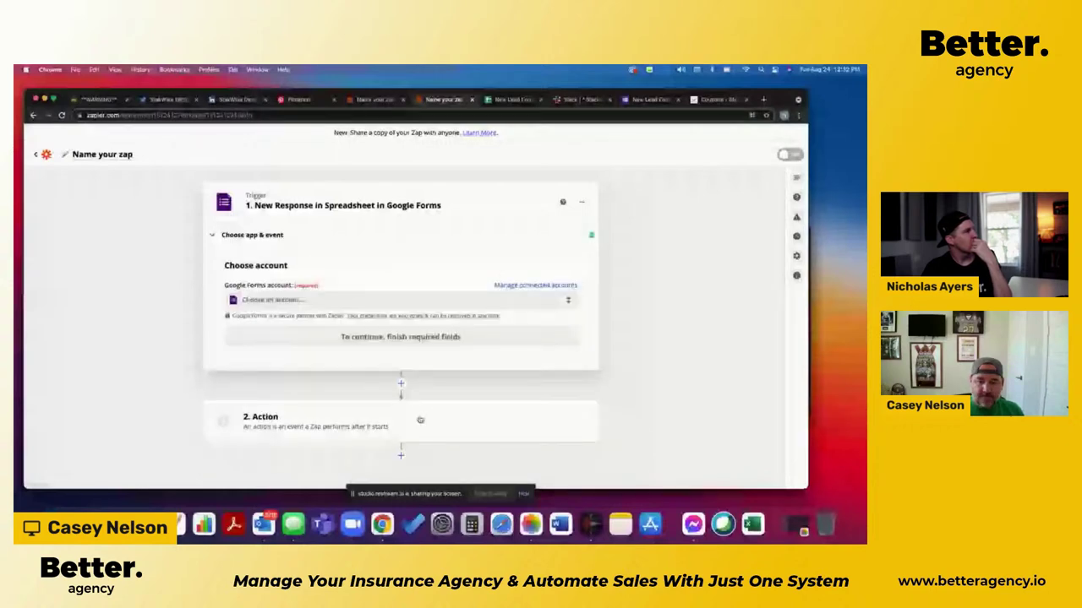
{"action": "left_click", "coordinate": [310, 300]}
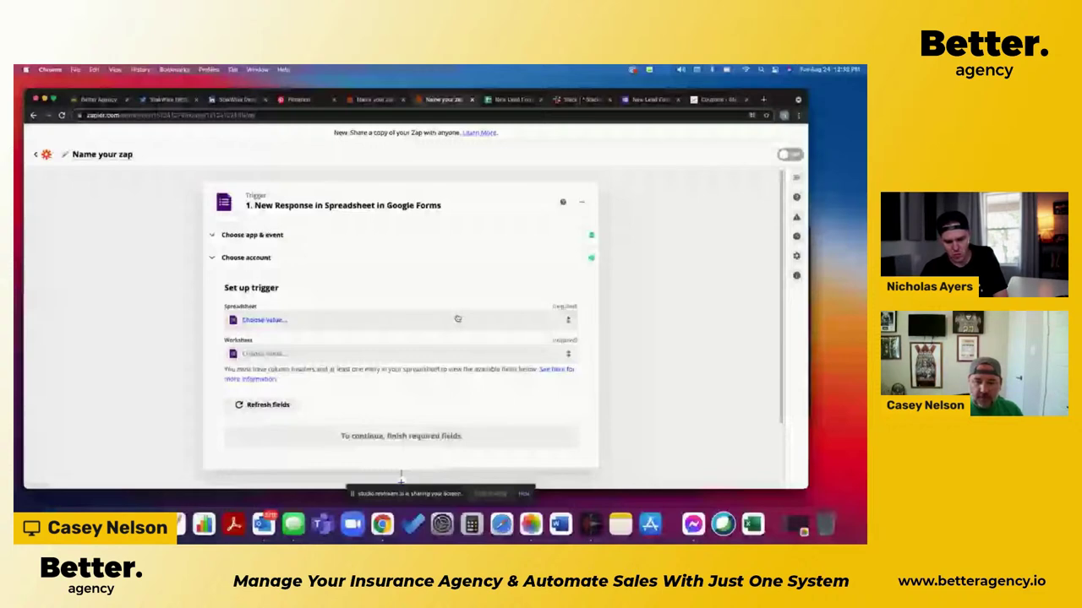
Step: Point the trigger at the Form Responses 1 worksheet of New Lead Form - Demo (Responses)
{"action": "left_click", "coordinate": [457, 318]}
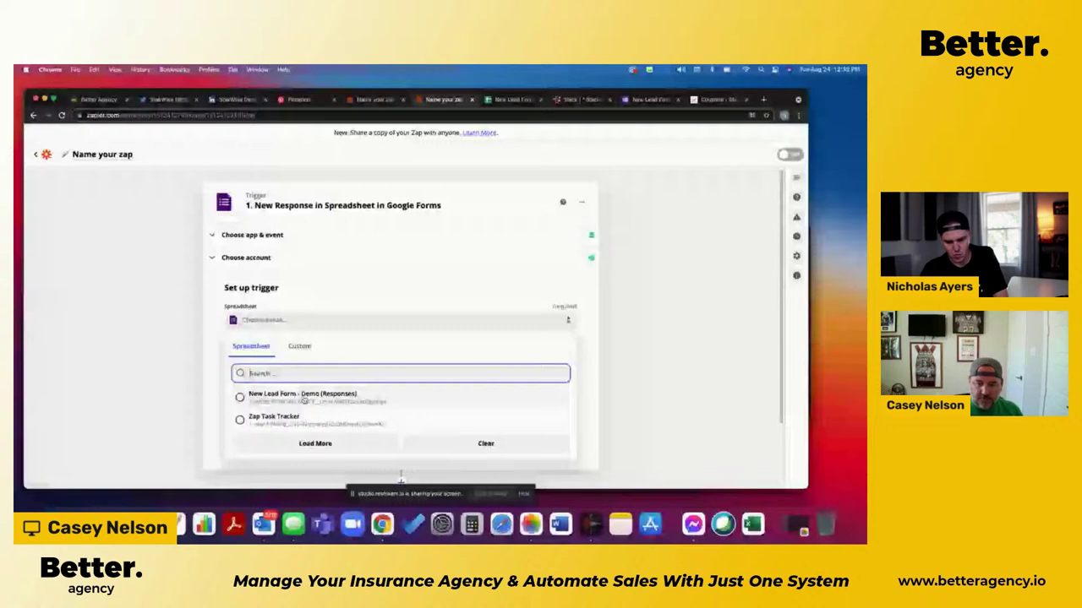
{"action": "left_click", "coordinate": [303, 397]}
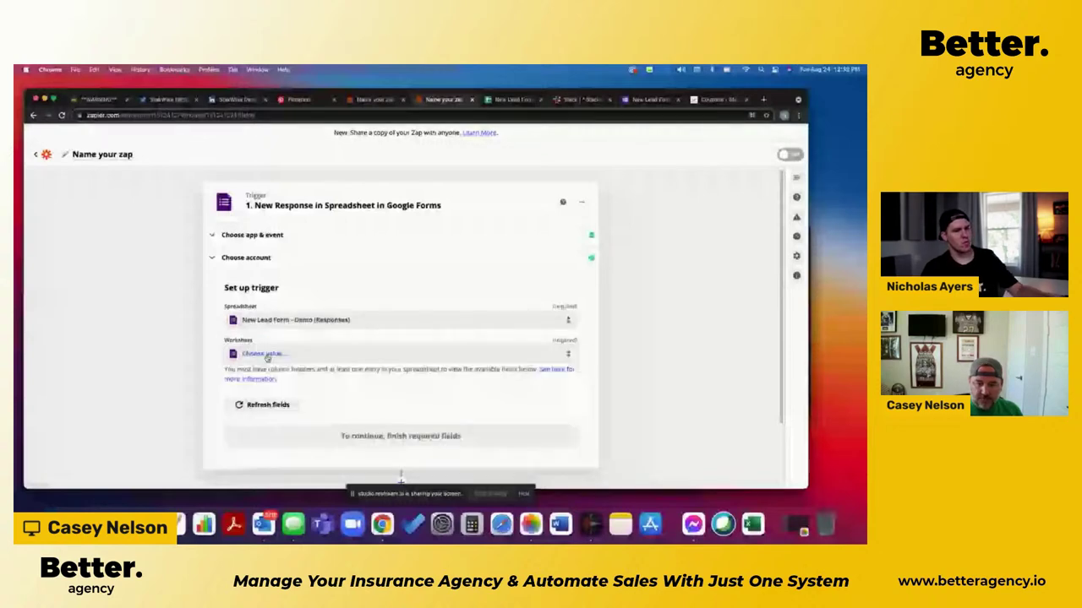
{"action": "left_click", "coordinate": [267, 355]}
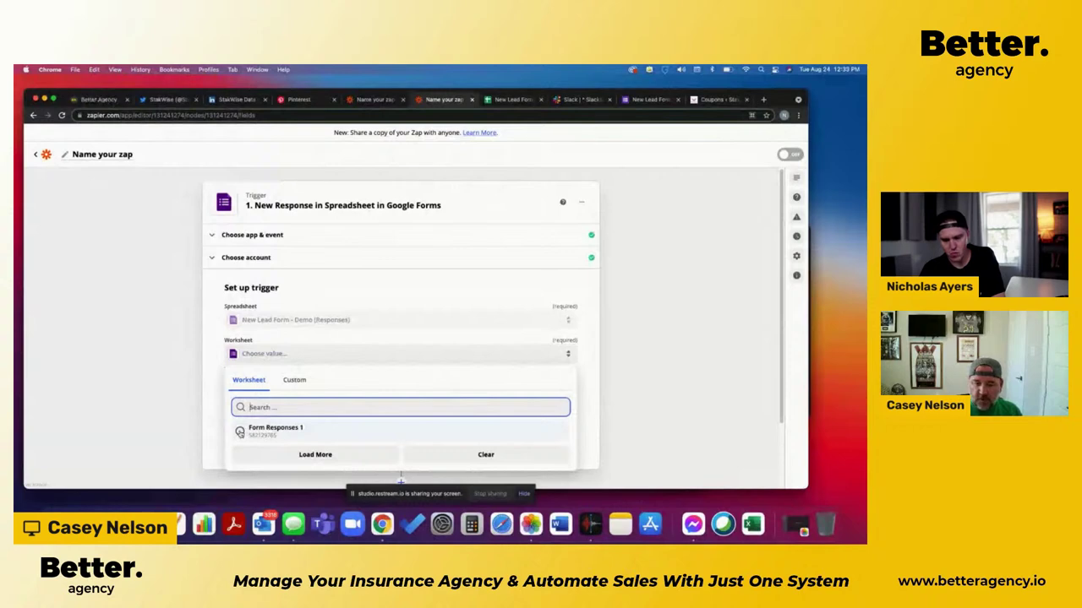
{"action": "left_click", "coordinate": [240, 431]}
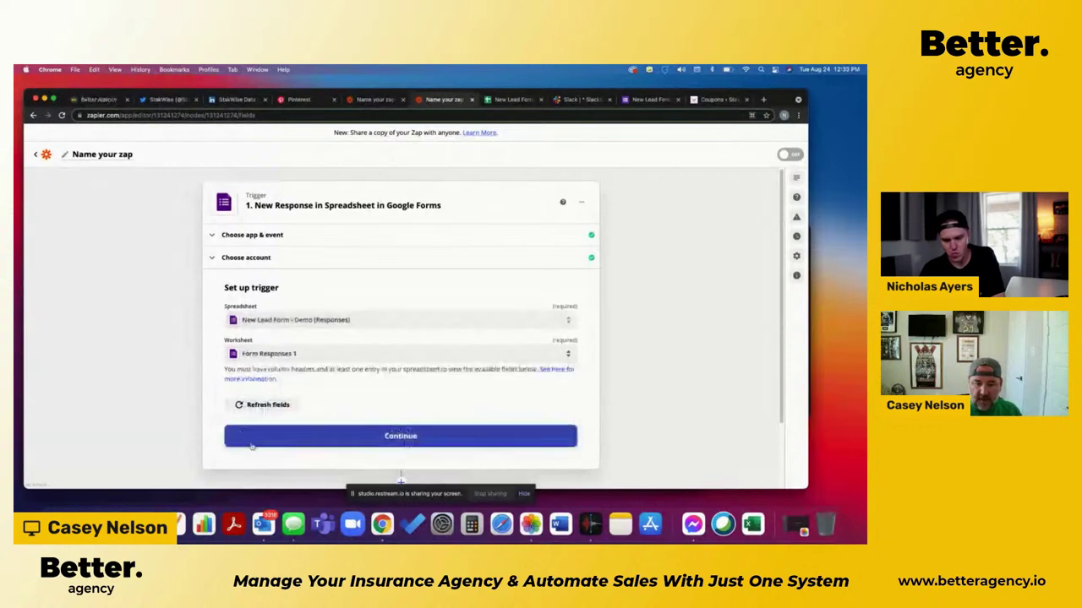
{"action": "left_click", "coordinate": [400, 438]}
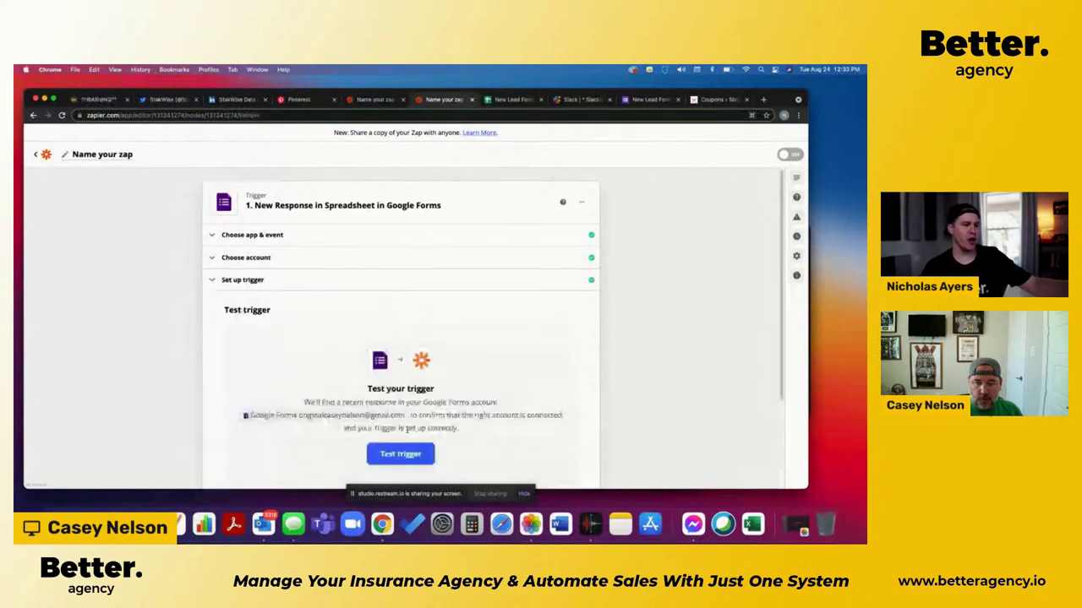
Step: Test the trigger, review the fetched Response B, and continue to the action step
{"action": "left_click", "coordinate": [400, 439]}
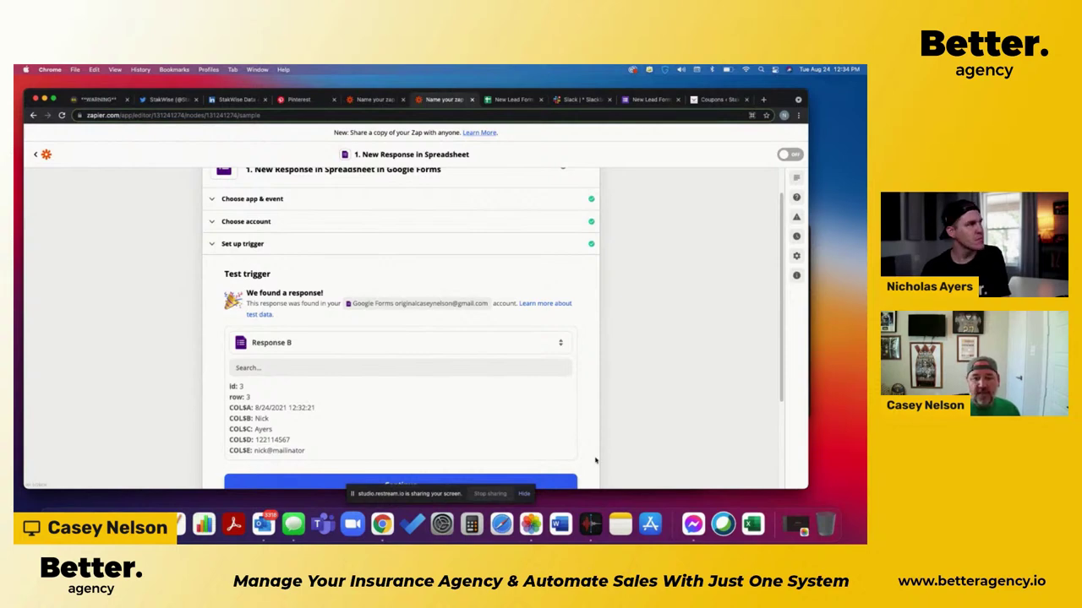
{"action": "scroll", "coordinate": [594, 461], "scroll_direction": "down", "scroll_amount": 2}
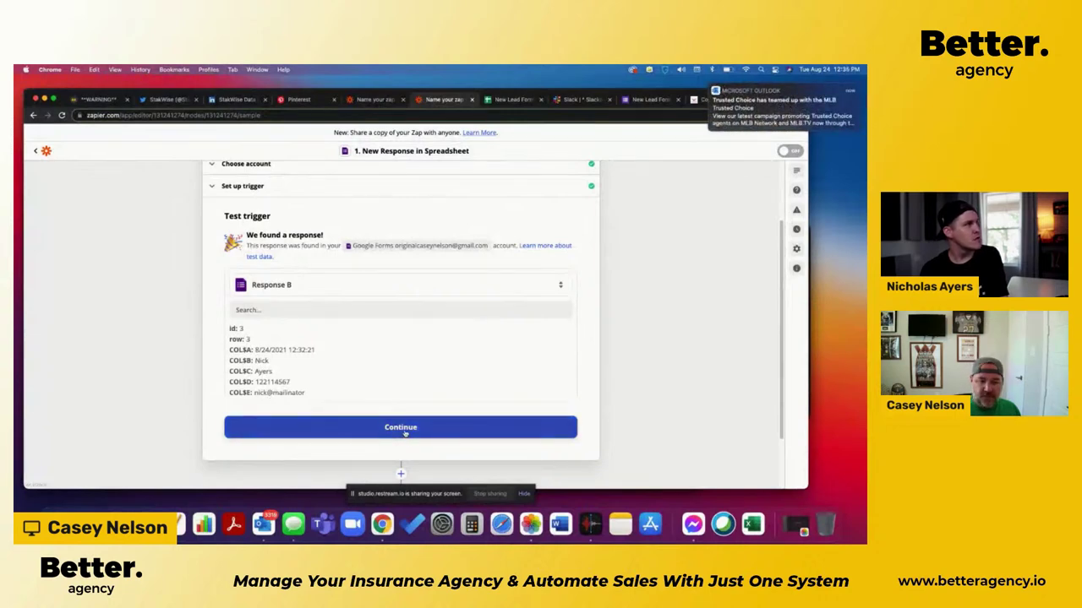
{"action": "left_click", "coordinate": [404, 429]}
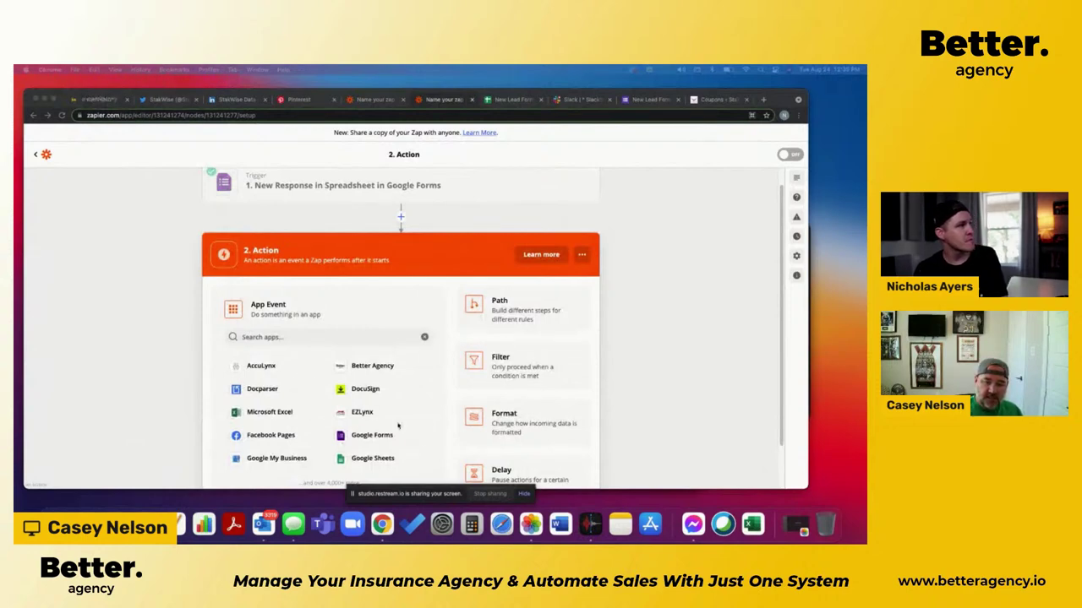
Step: Reopen the Google Forms trigger step to review its spreadsheet and worksheet settings
{"action": "left_click", "coordinate": [337, 187]}
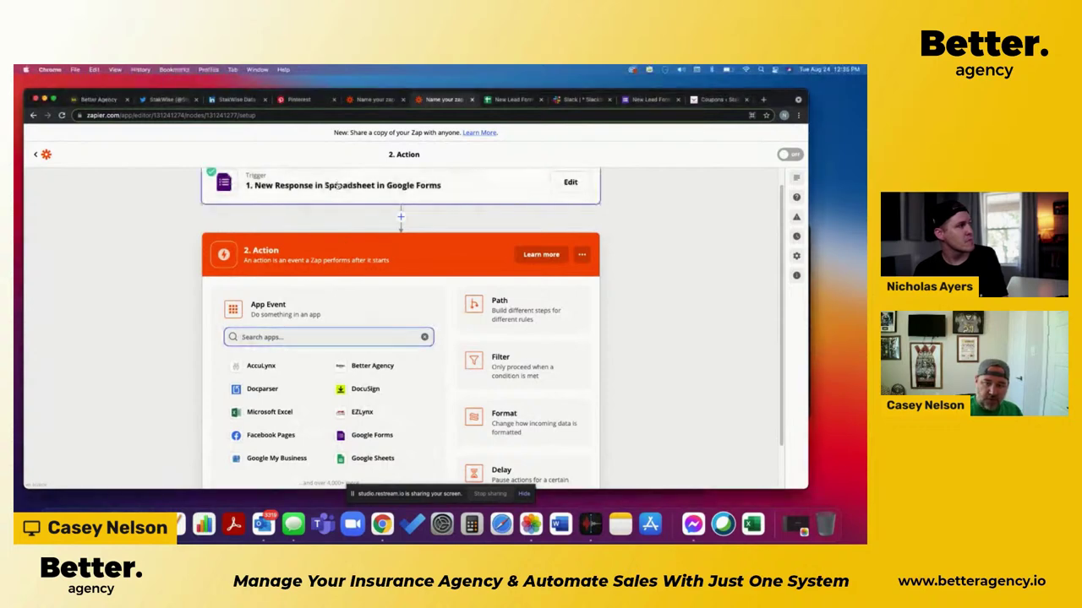
{"action": "left_click", "coordinate": [337, 186]}
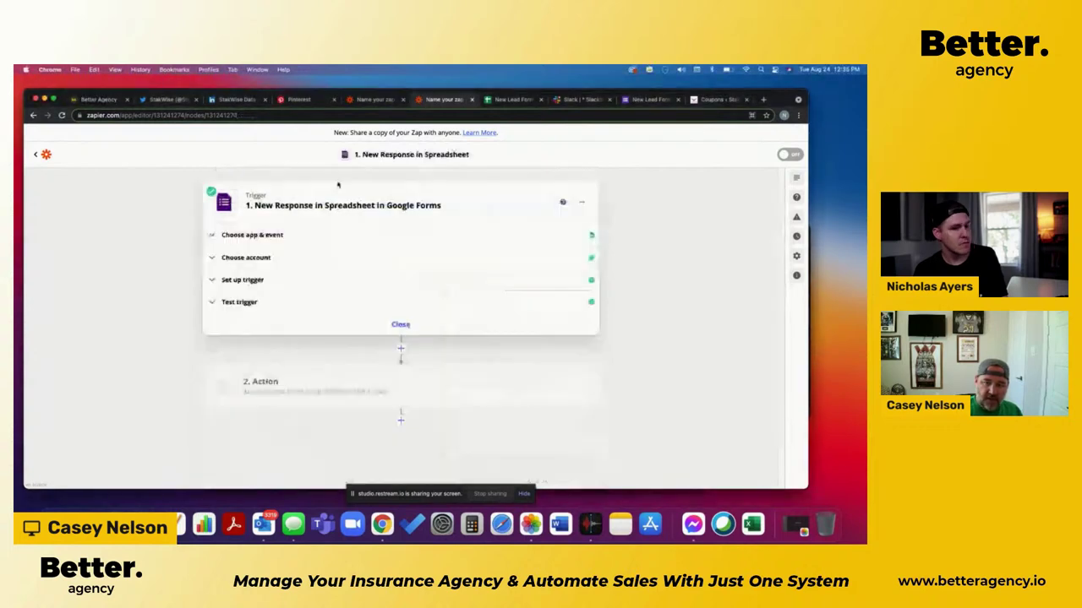
{"action": "left_click", "coordinate": [261, 283]}
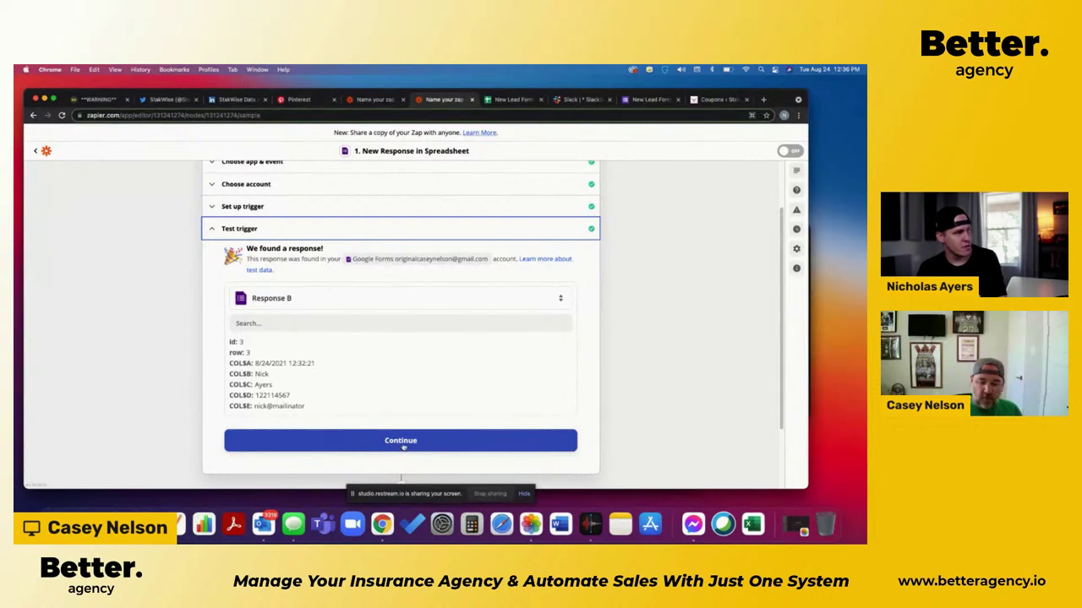
Step: Search apps for 'form' and choose Formatter by Zapier as the action app
{"action": "left_click", "coordinate": [407, 443]}
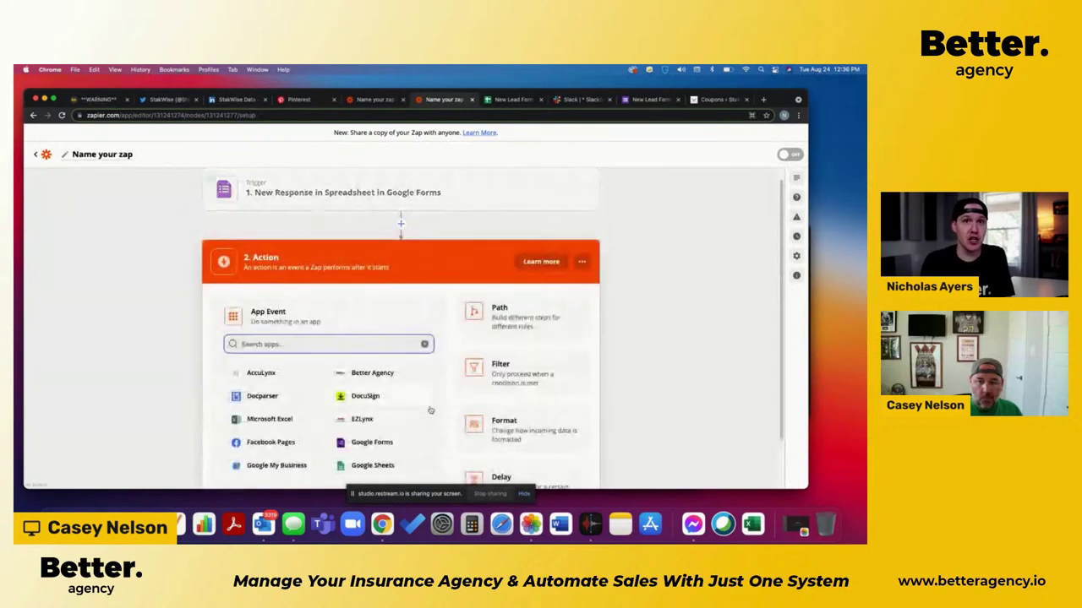
{"action": "type", "text": "form"}
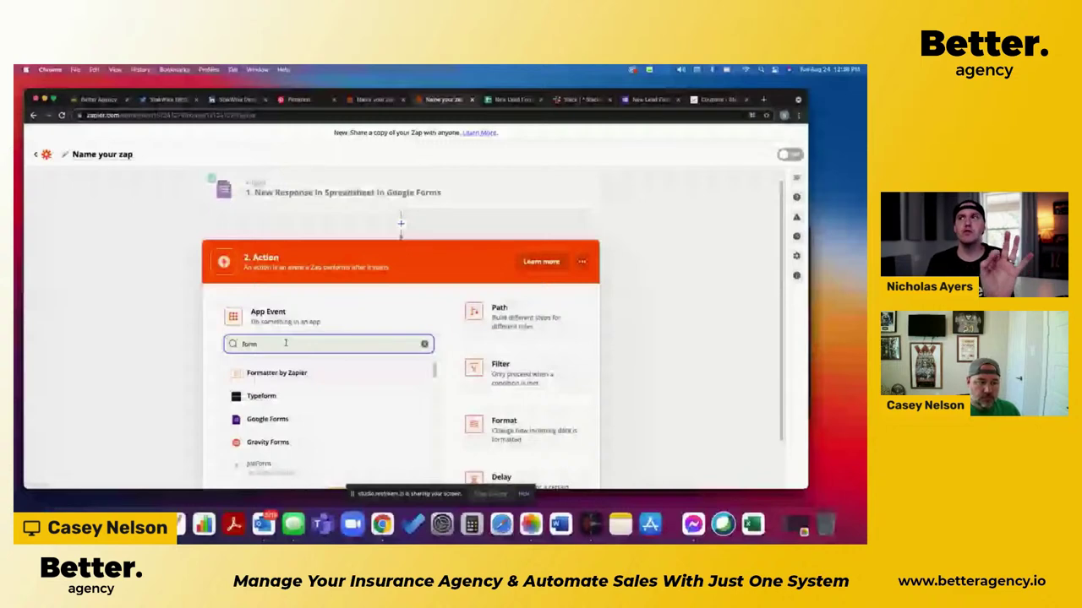
{"action": "left_click", "coordinate": [242, 372]}
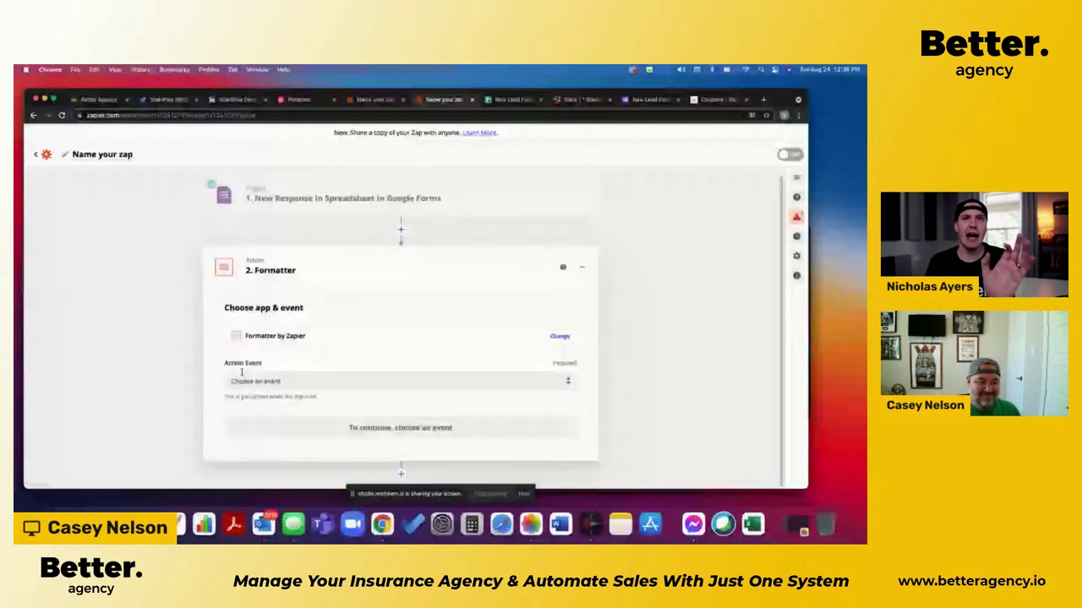
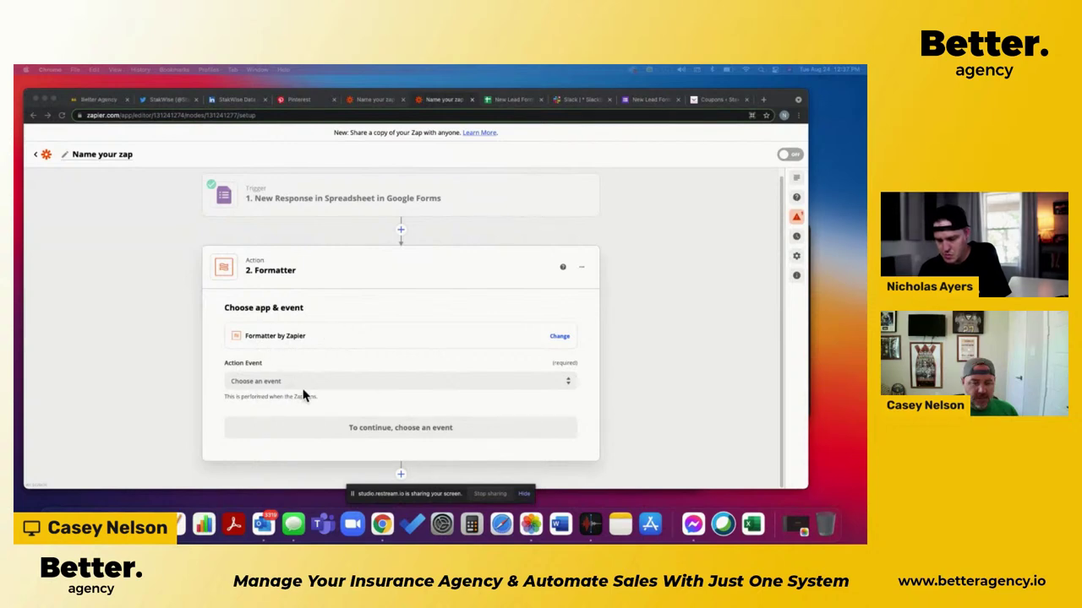
Step: Set the Formatter step's action event to Text
{"action": "left_click", "coordinate": [335, 381]}
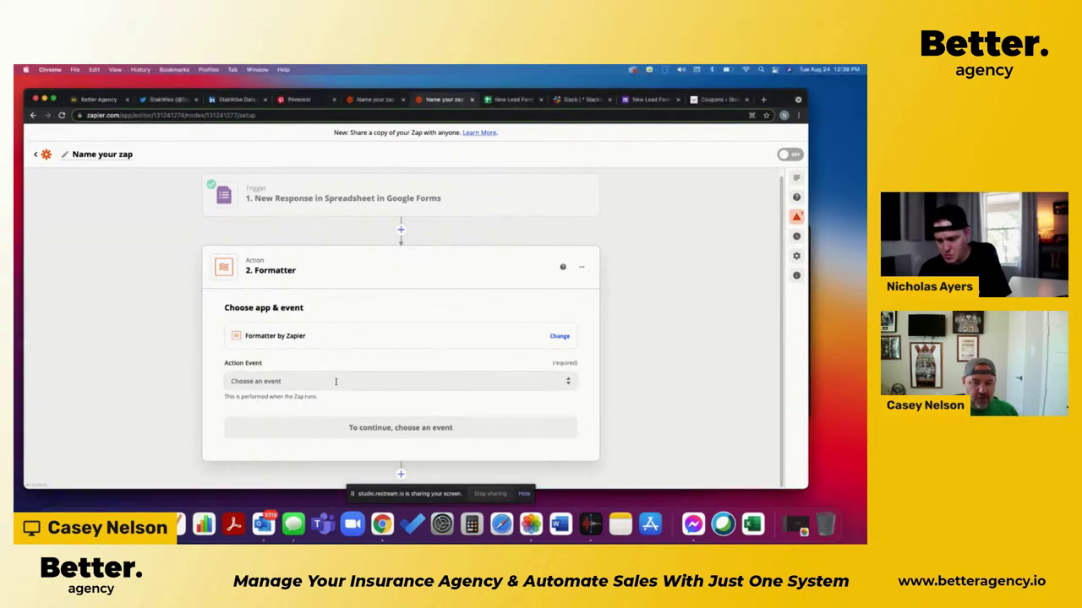
{"action": "left_click", "coordinate": [335, 383]}
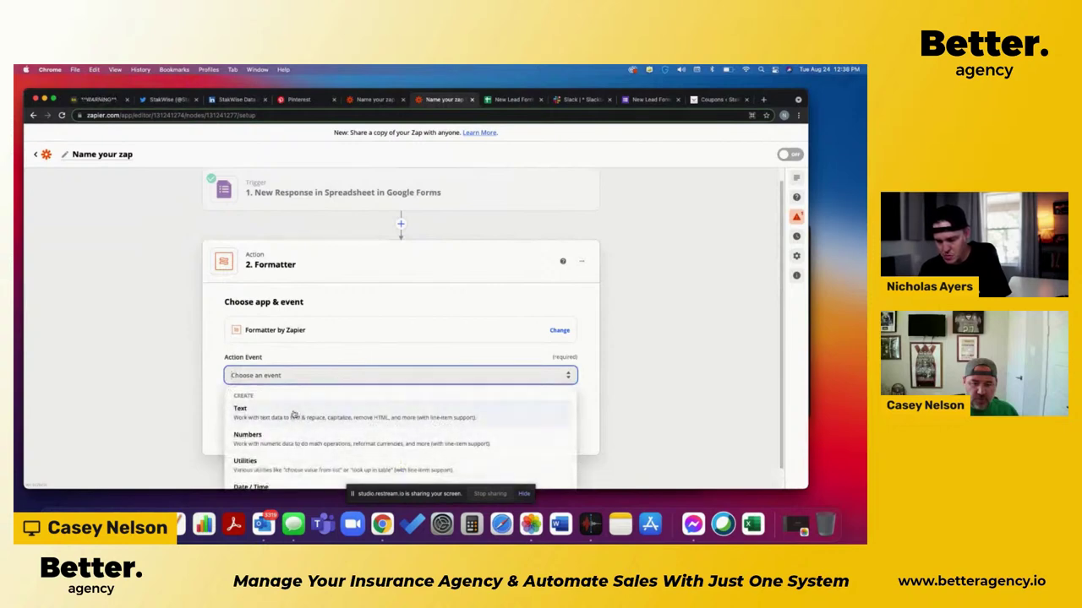
{"action": "left_click", "coordinate": [293, 414]}
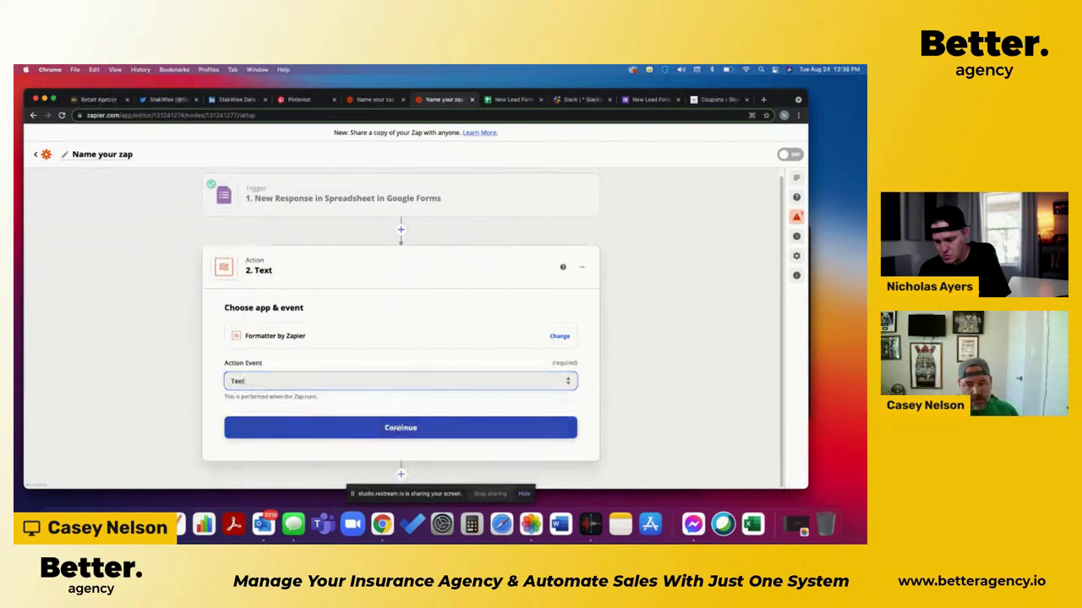
{"action": "left_click", "coordinate": [394, 428]}
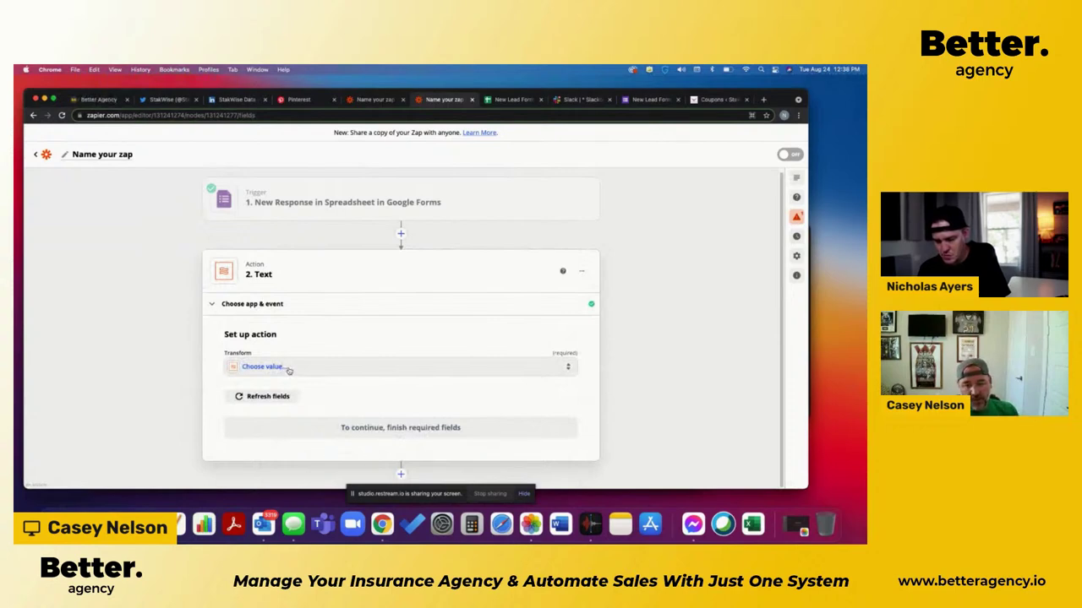
Step: Search 'spl' and choose the Split Text transform
{"action": "left_click", "coordinate": [288, 369]}
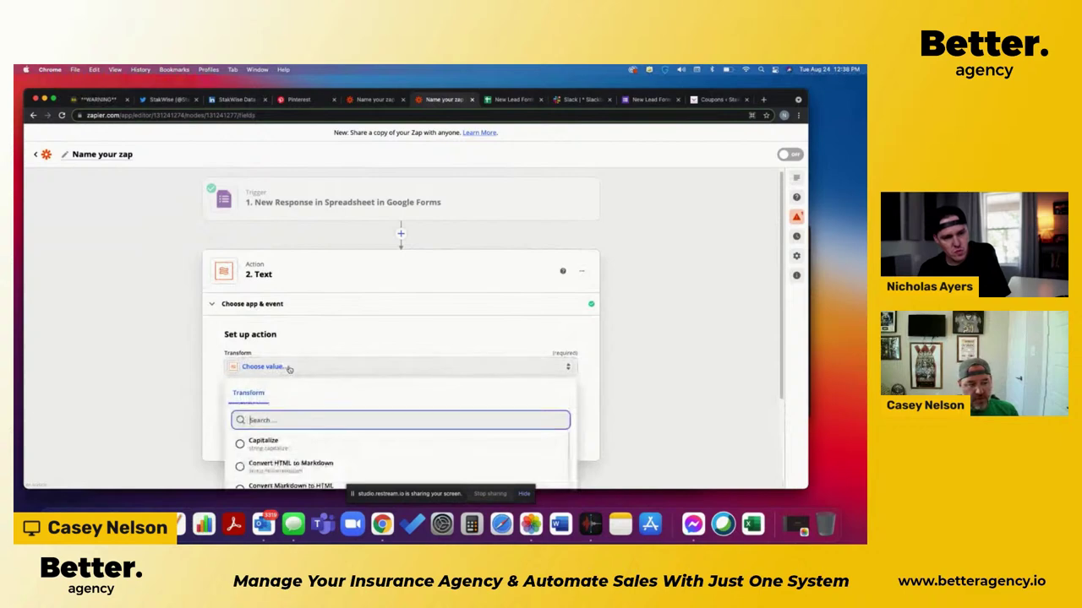
{"action": "scroll", "coordinate": [245, 427], "scroll_direction": "down", "scroll_amount": 2}
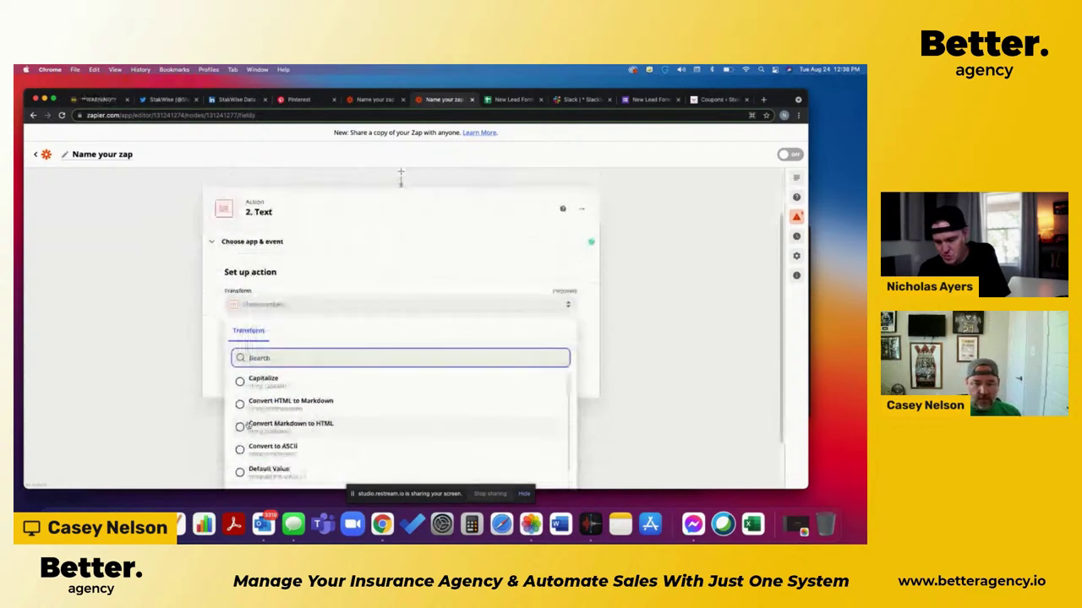
{"action": "type", "text": "s"}
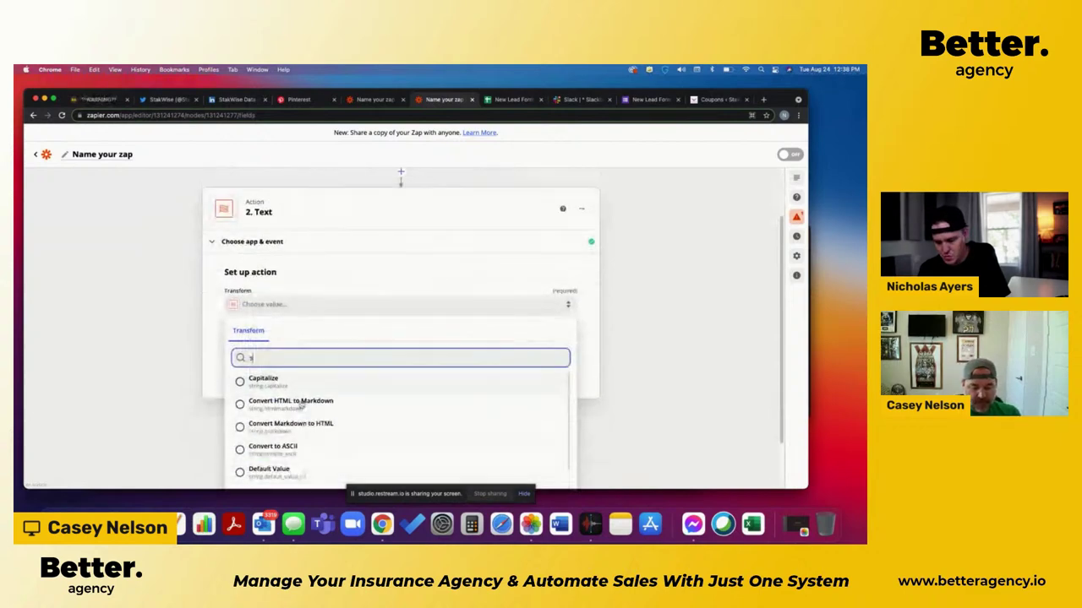
{"action": "type", "text": "pl"}
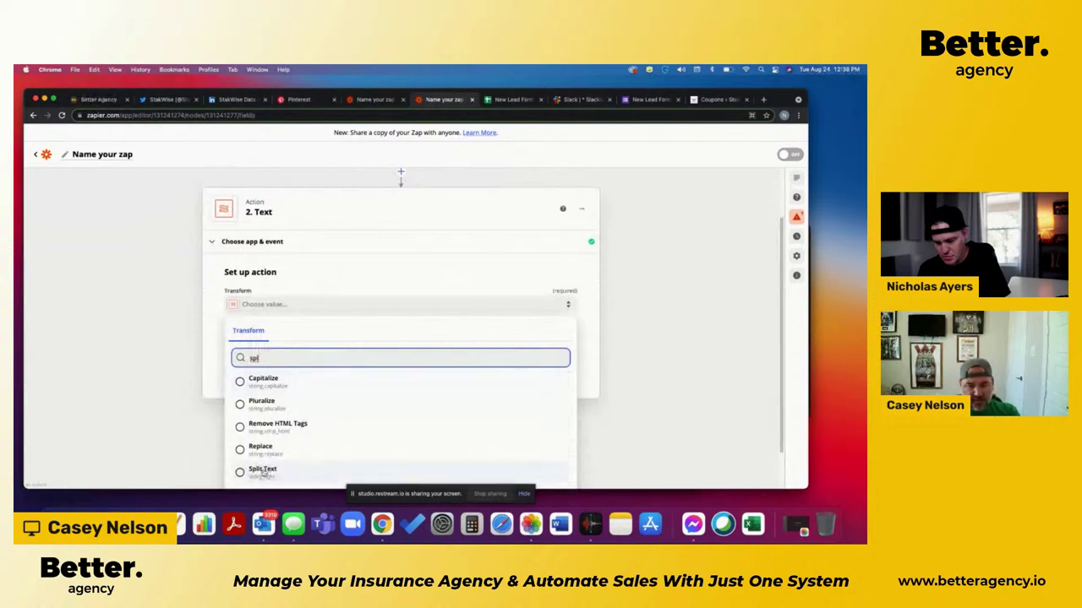
{"action": "left_click", "coordinate": [263, 471]}
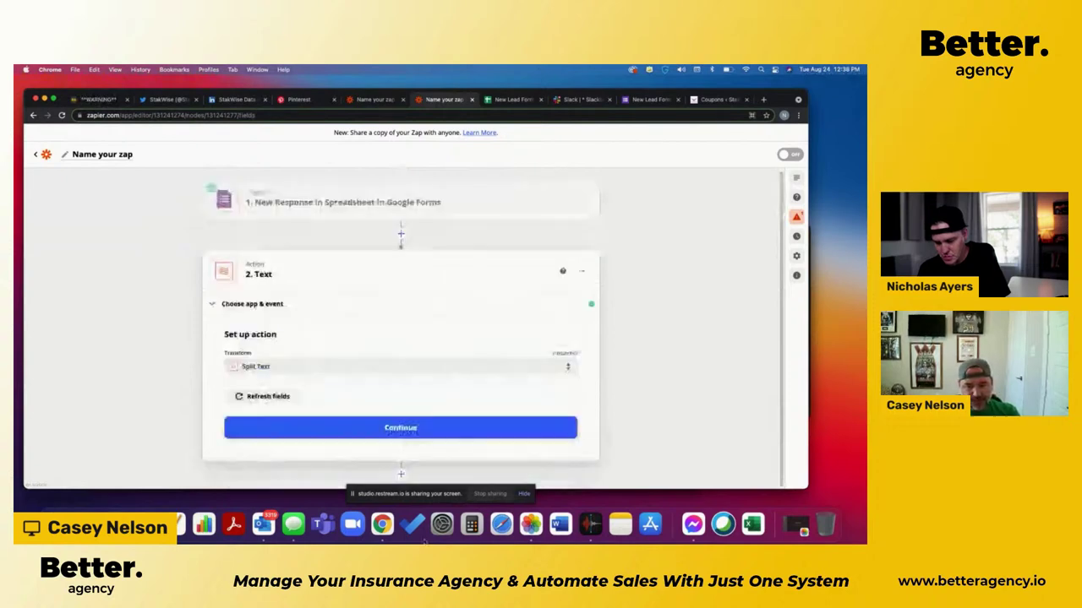
{"action": "left_click", "coordinate": [332, 430]}
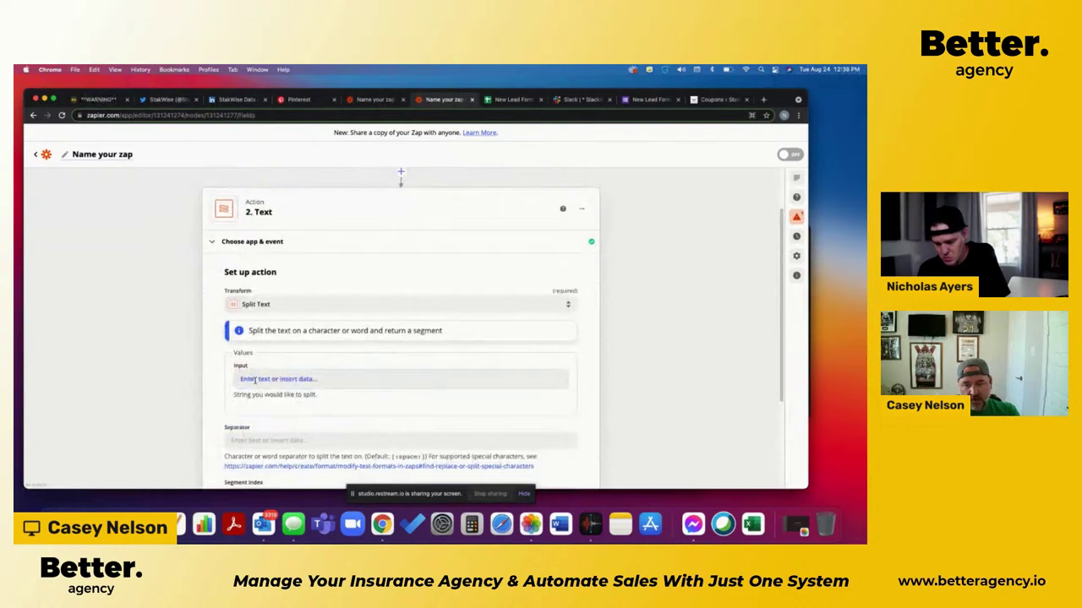
Step: Insert the form's 1. First Name answer as the Split Text input
{"action": "left_click", "coordinate": [254, 380]}
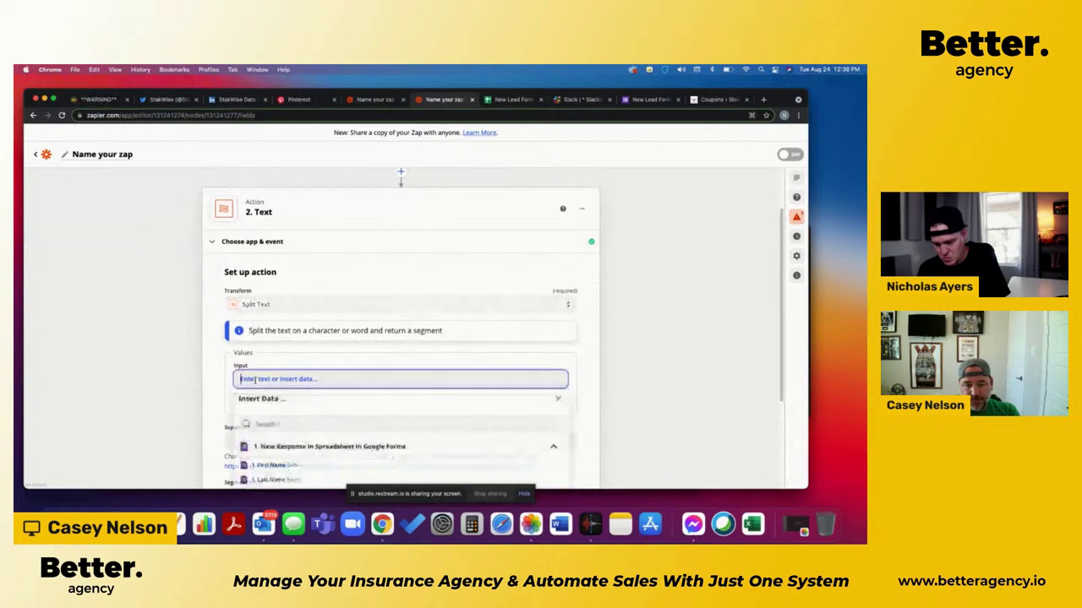
{"action": "scroll", "coordinate": [185, 402], "scroll_direction": "down", "scroll_amount": 2}
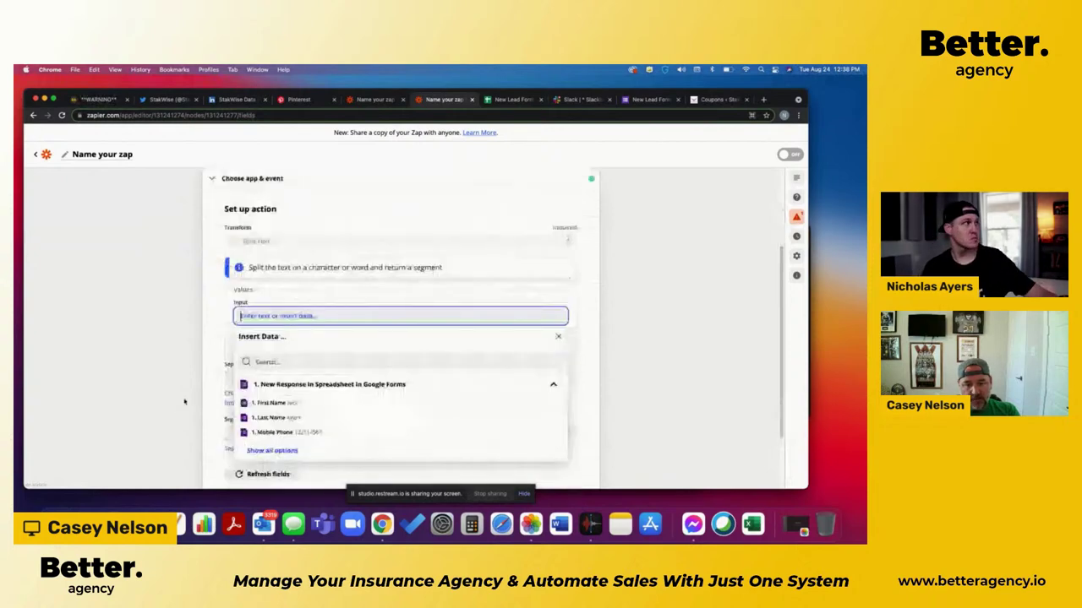
{"action": "scroll", "coordinate": [264, 399], "scroll_direction": "down", "scroll_amount": 1}
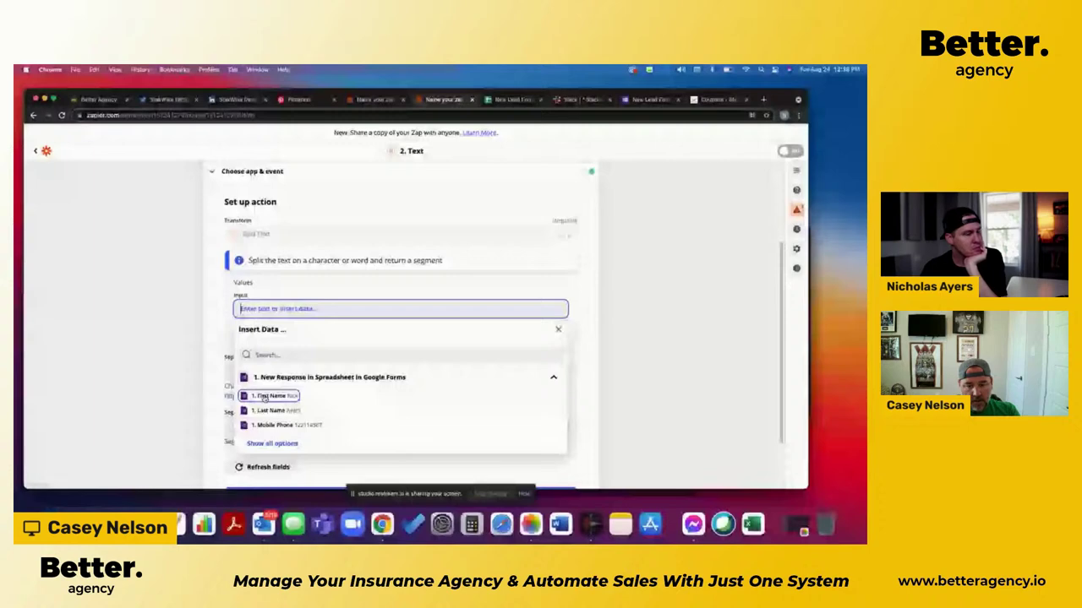
{"action": "left_click", "coordinate": [264, 397]}
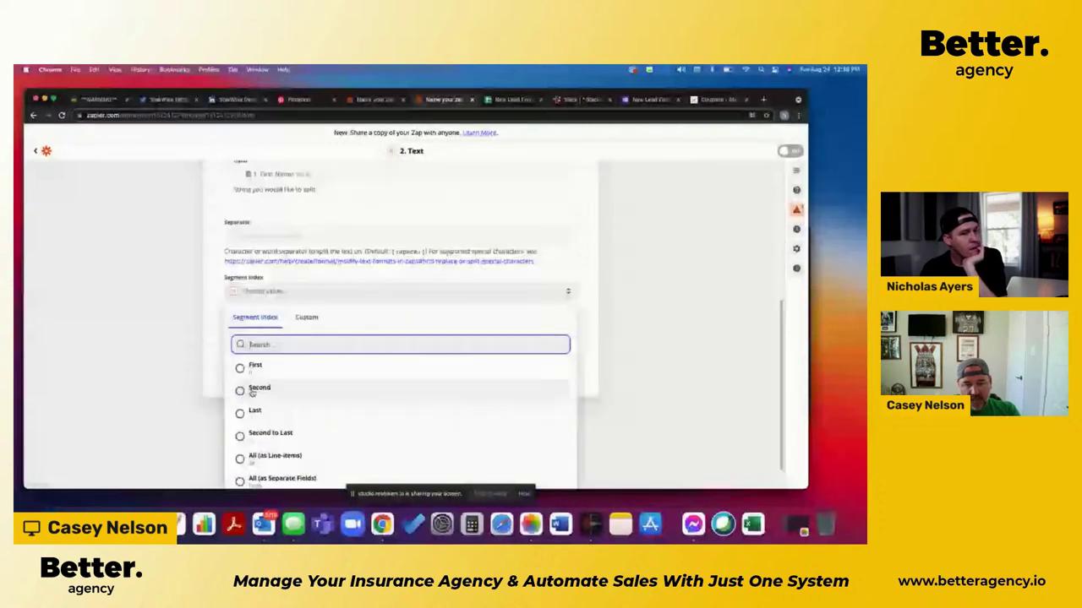
Step: Change the Segment Index from First to Last
{"action": "left_click", "coordinate": [255, 367]}
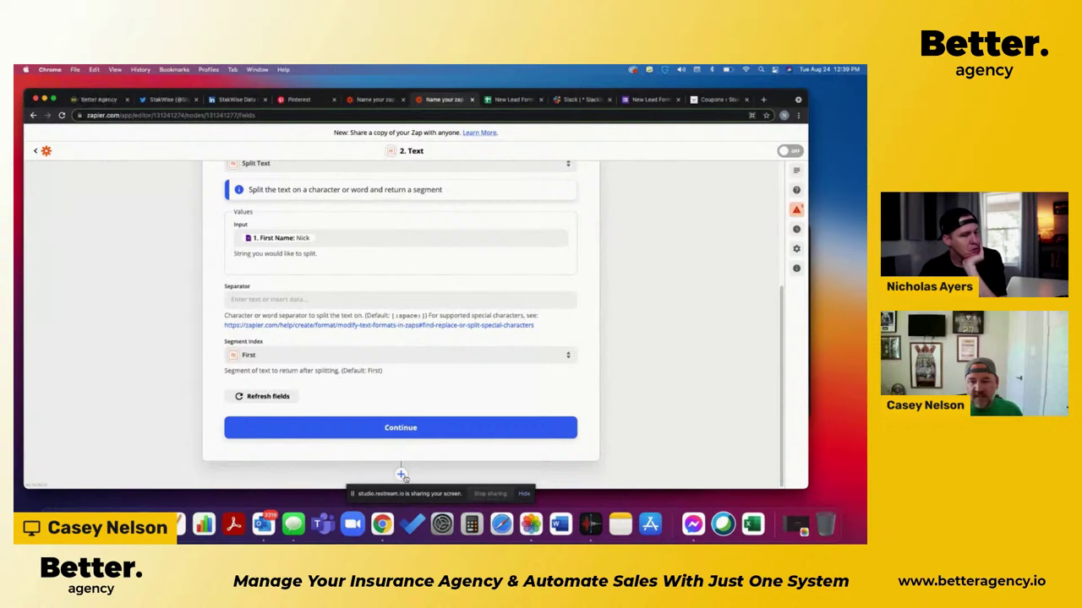
{"action": "left_click", "coordinate": [265, 354]}
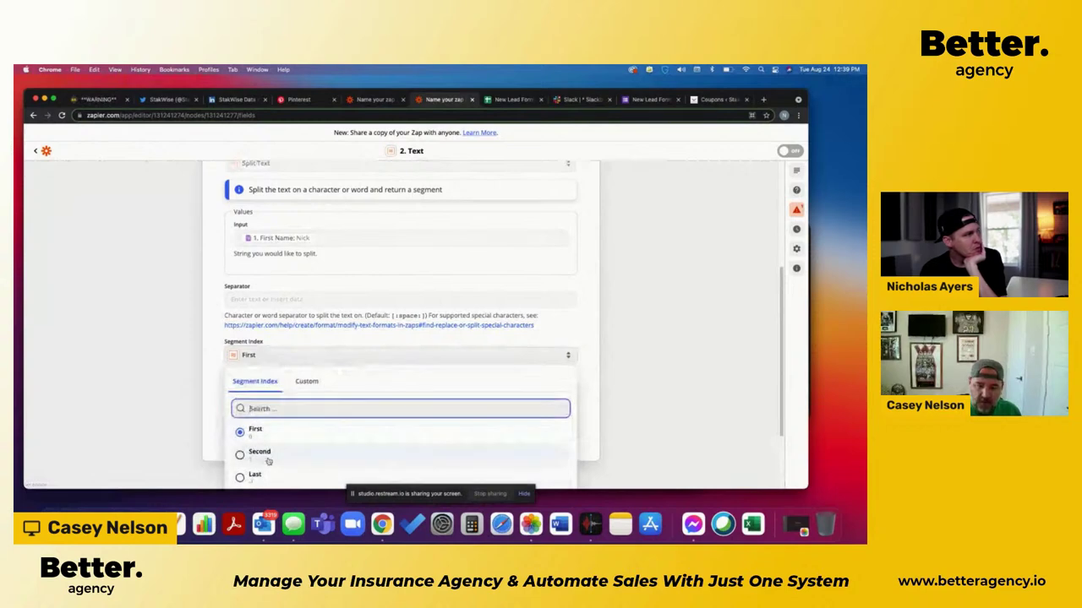
{"action": "left_click", "coordinate": [255, 475]}
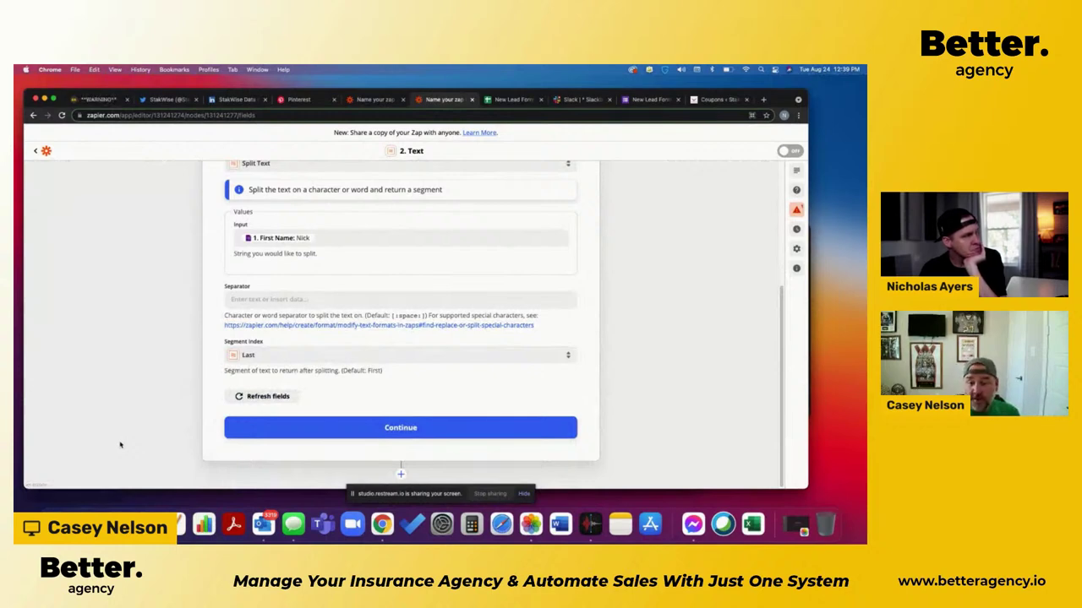
{"action": "scroll", "coordinate": [119, 445], "scroll_direction": "up", "scroll_amount": 1}
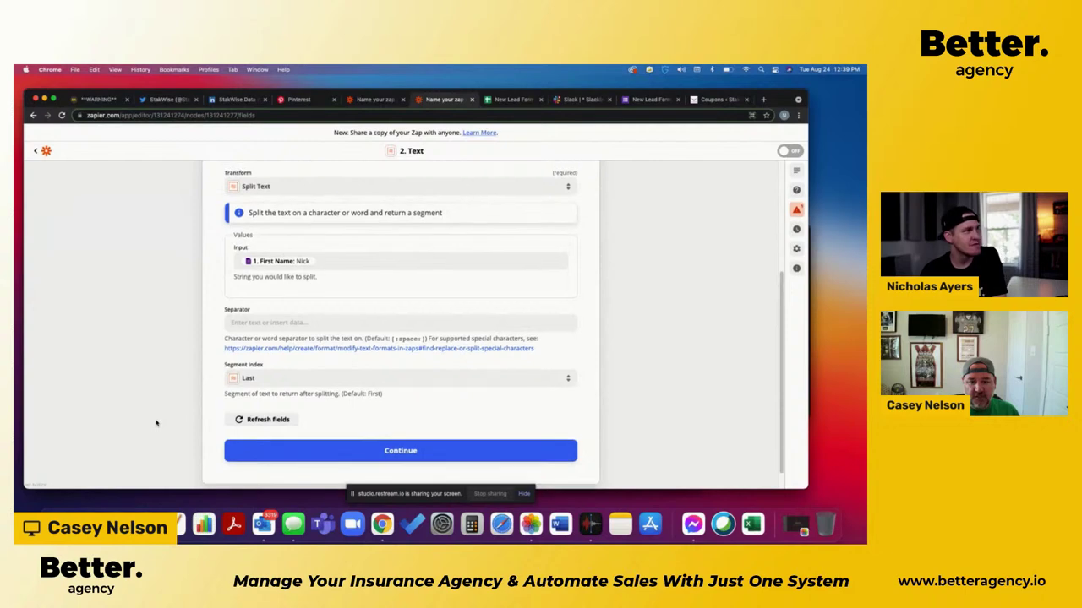
{"action": "scroll", "coordinate": [156, 422], "scroll_direction": "up", "scroll_amount": 1}
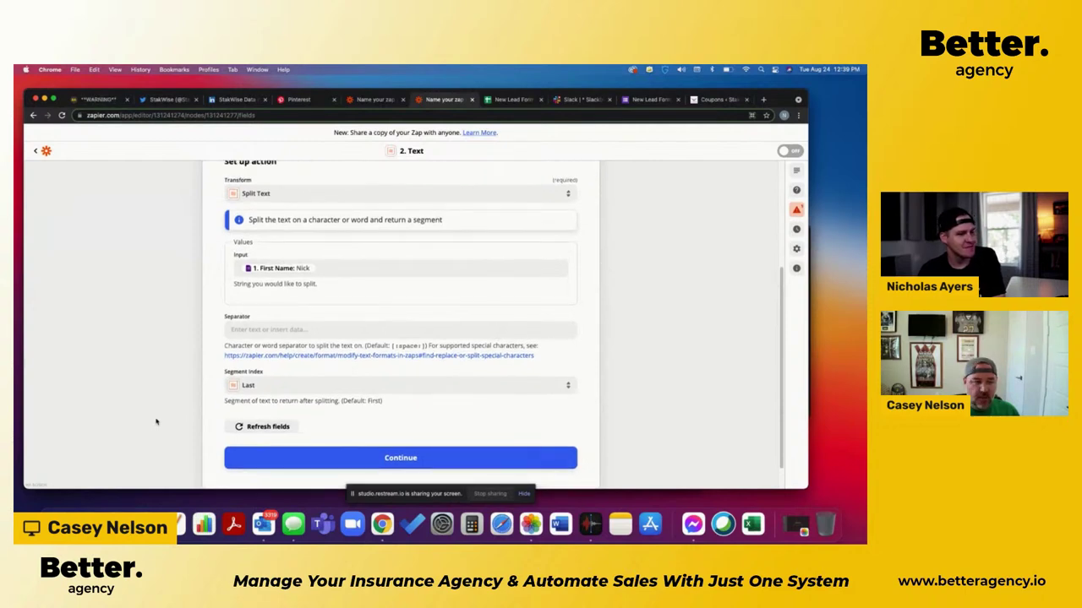
{"action": "scroll", "coordinate": [156, 422], "scroll_direction": "up", "scroll_amount": 5}
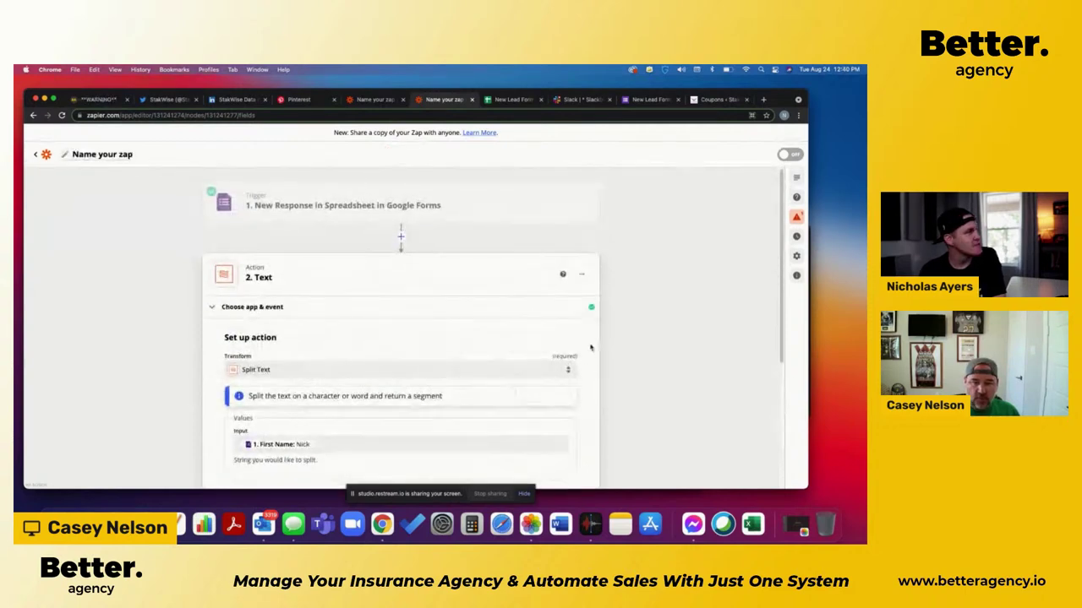
Step: Delete the Formatter Text action step
{"action": "left_click", "coordinate": [584, 277]}
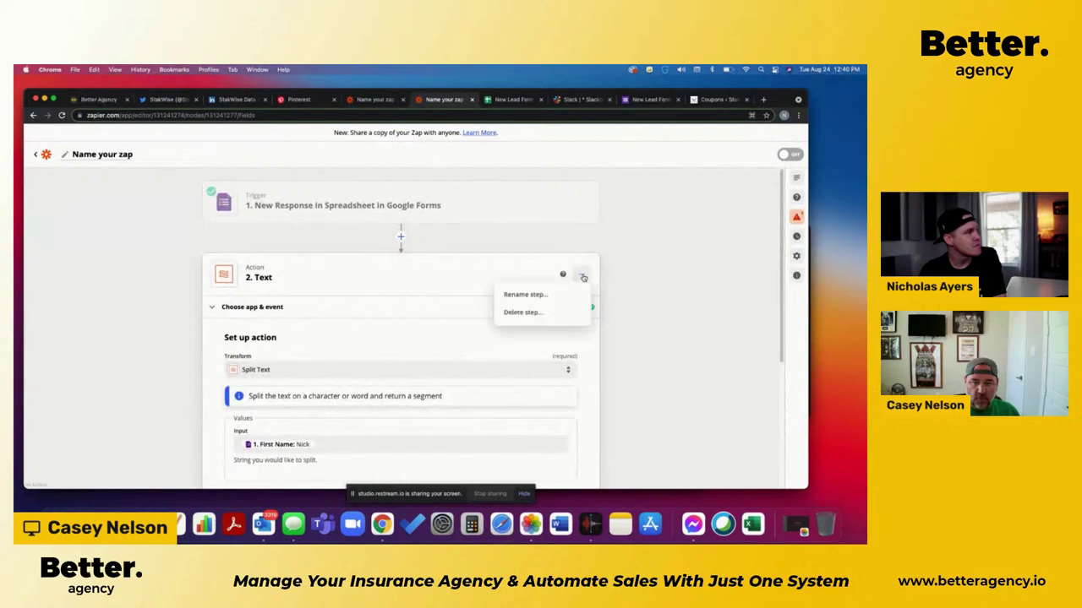
{"action": "left_click", "coordinate": [522, 312]}
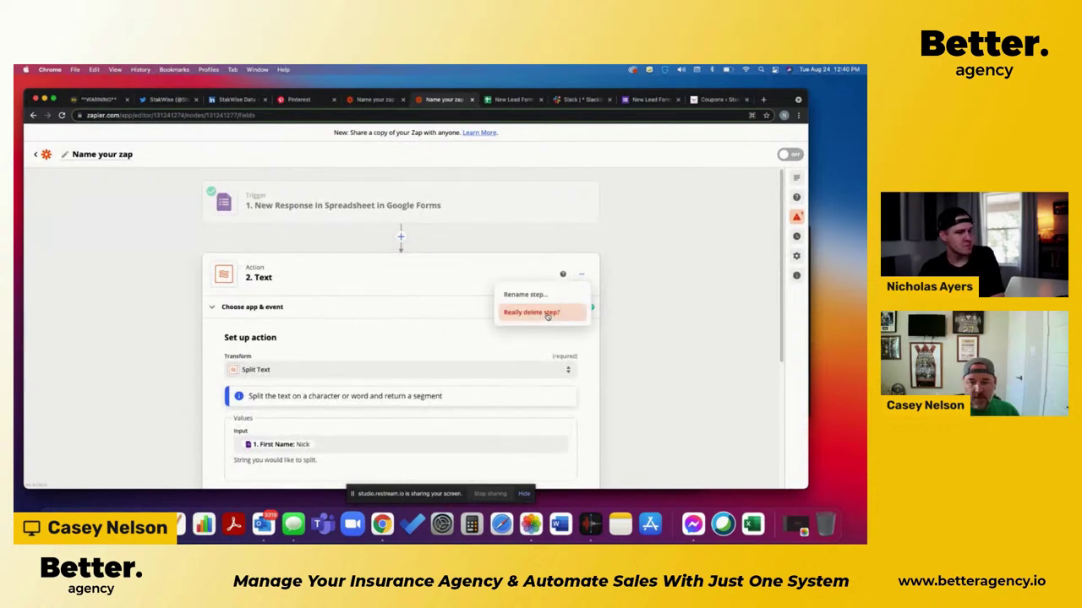
{"action": "left_click", "coordinate": [547, 312]}
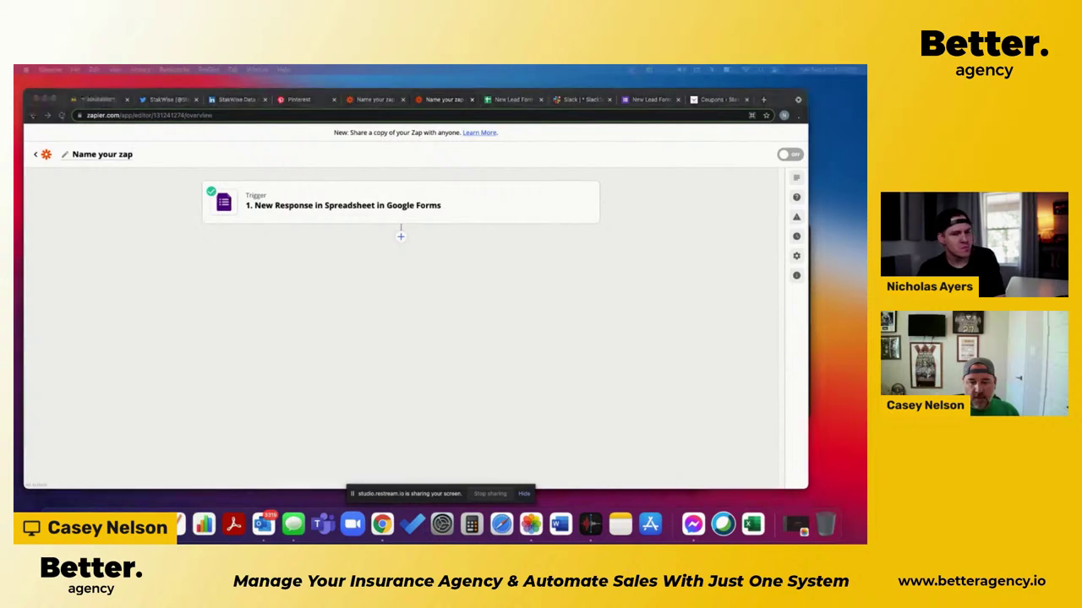
Step: Add a new action step after the Google Forms trigger using Better Agency
{"action": "left_click", "coordinate": [425, 313]}
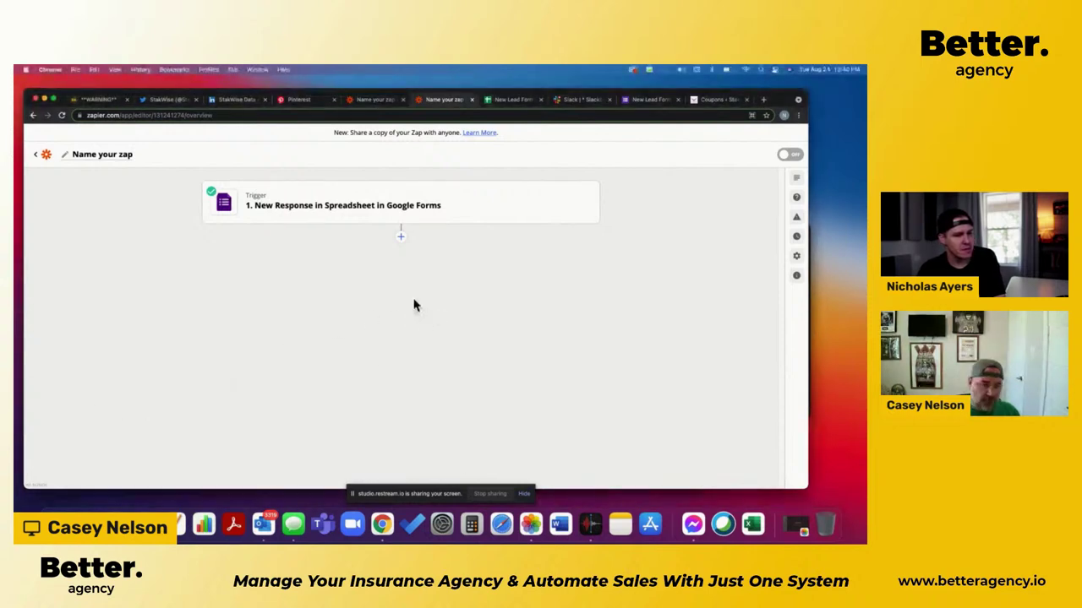
{"action": "left_click", "coordinate": [401, 240]}
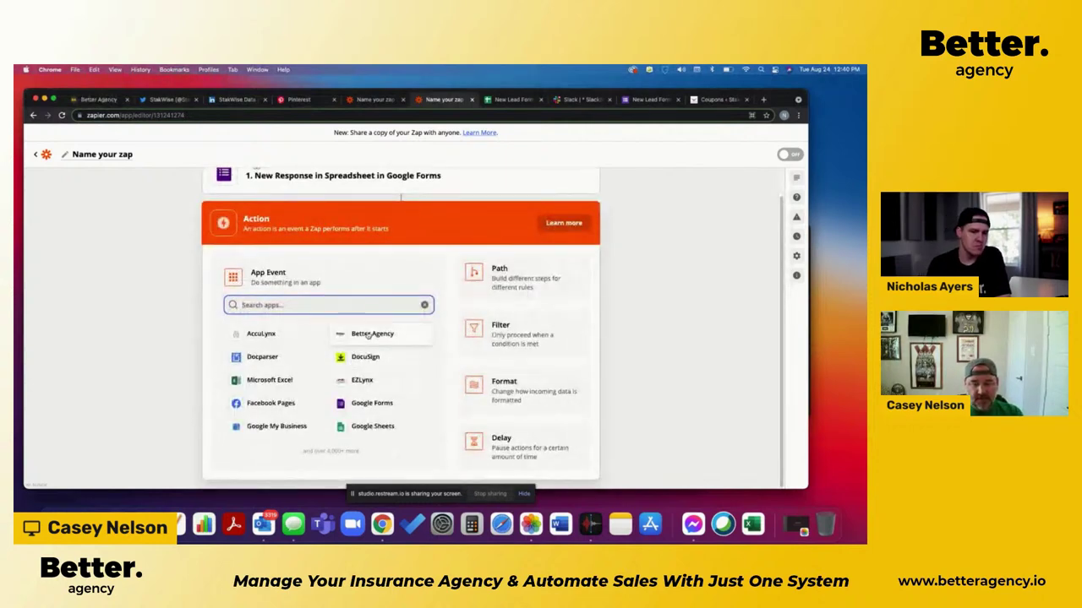
{"action": "left_click", "coordinate": [367, 334]}
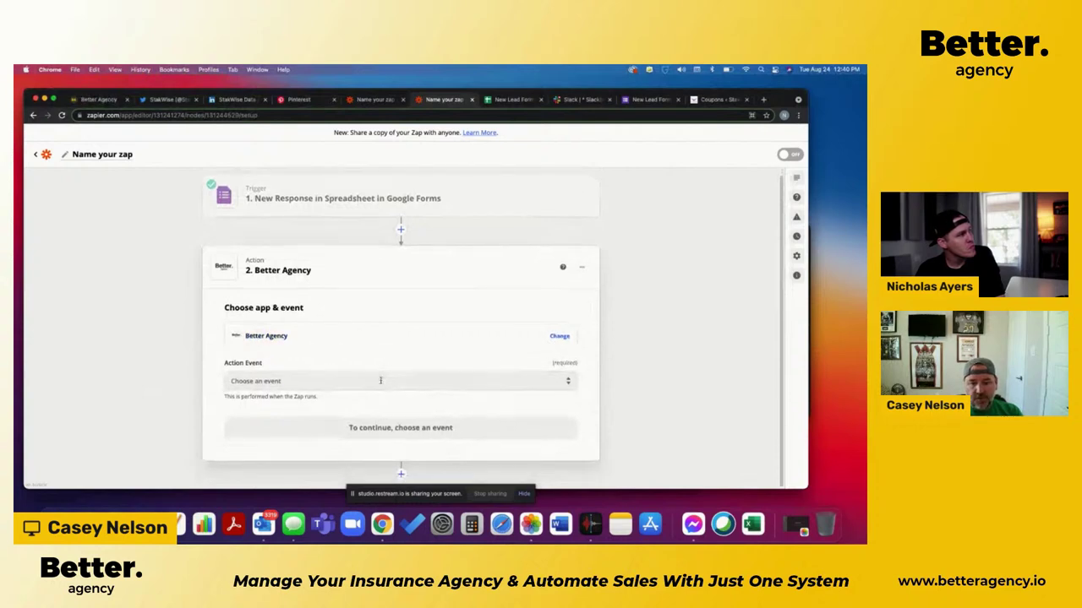
Step: Set the Better Agency action event to Create/Update a Prospect
{"action": "left_click", "coordinate": [314, 380]}
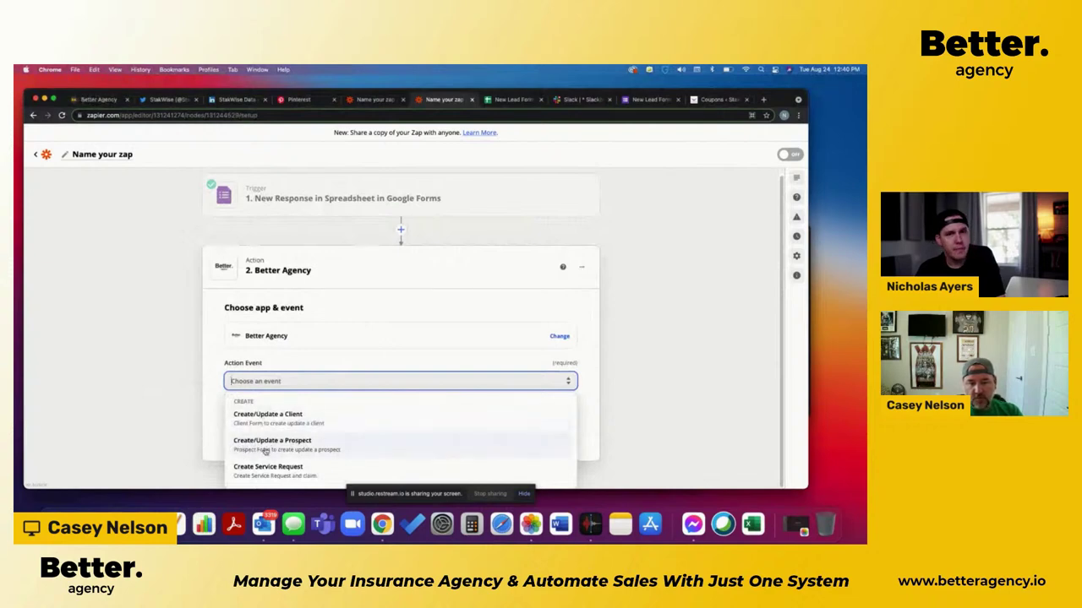
{"action": "left_click", "coordinate": [267, 450]}
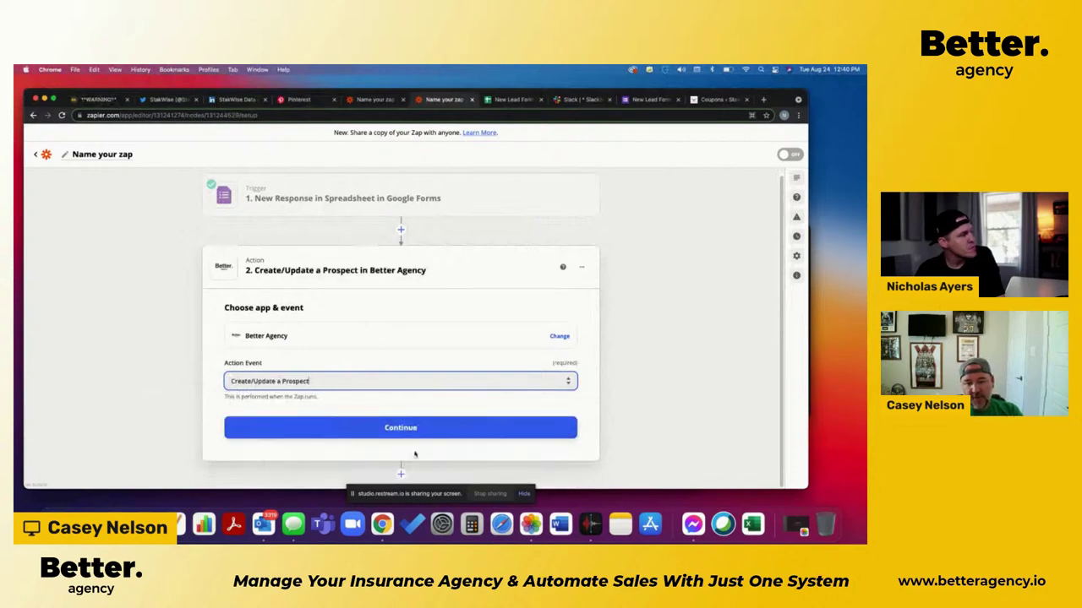
{"action": "left_click", "coordinate": [400, 428]}
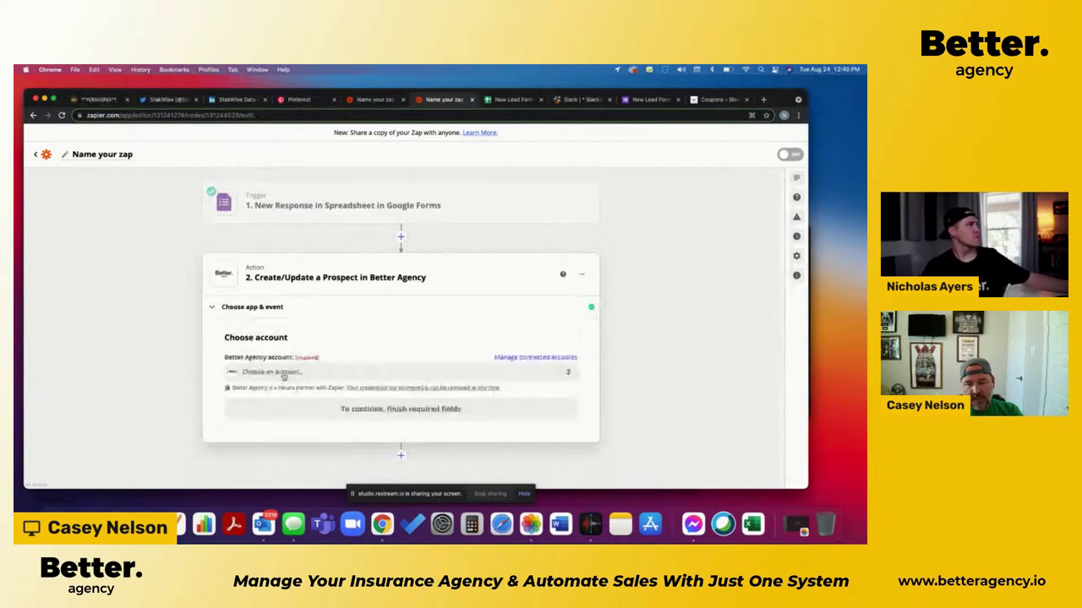
Step: Select the connected Better Agency account and continue to action setup
{"action": "left_click", "coordinate": [284, 374]}
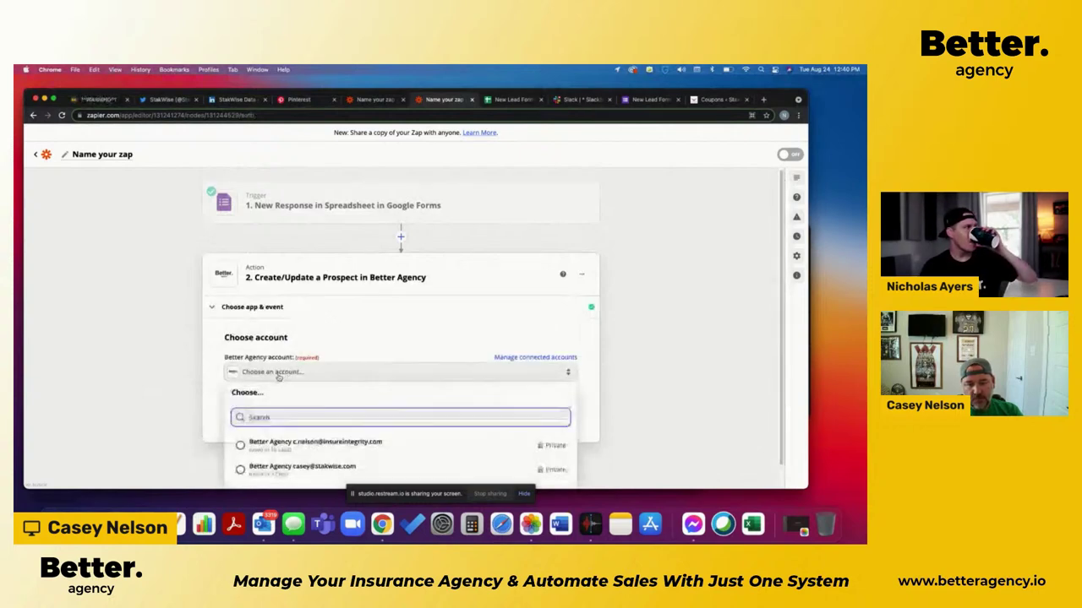
{"action": "scroll", "coordinate": [245, 443], "scroll_direction": "down", "scroll_amount": 1}
{"action": "left_click", "coordinate": [243, 449]}
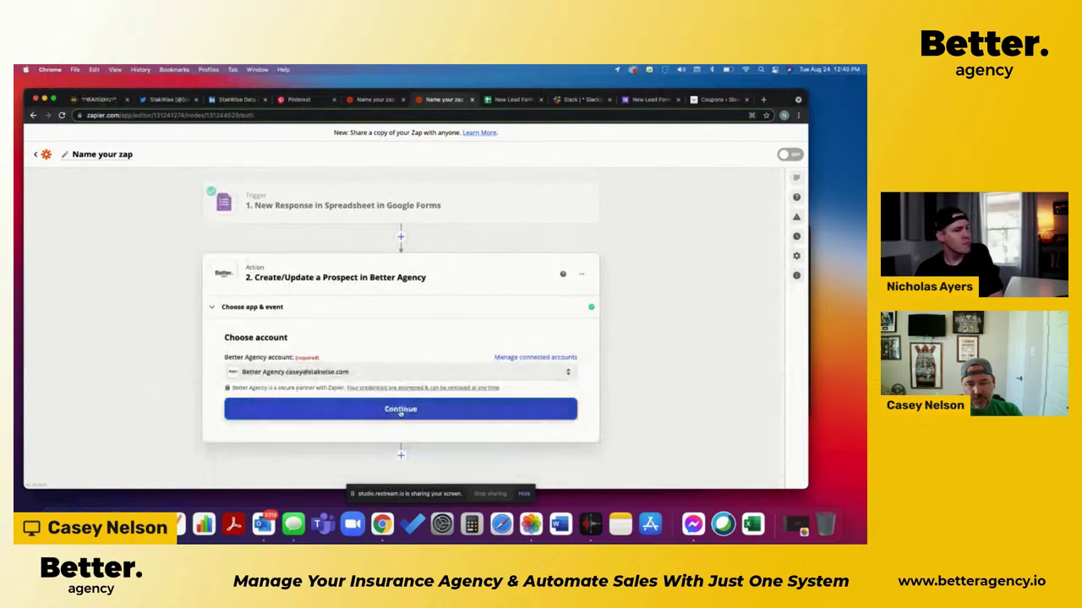
{"action": "left_click", "coordinate": [400, 412]}
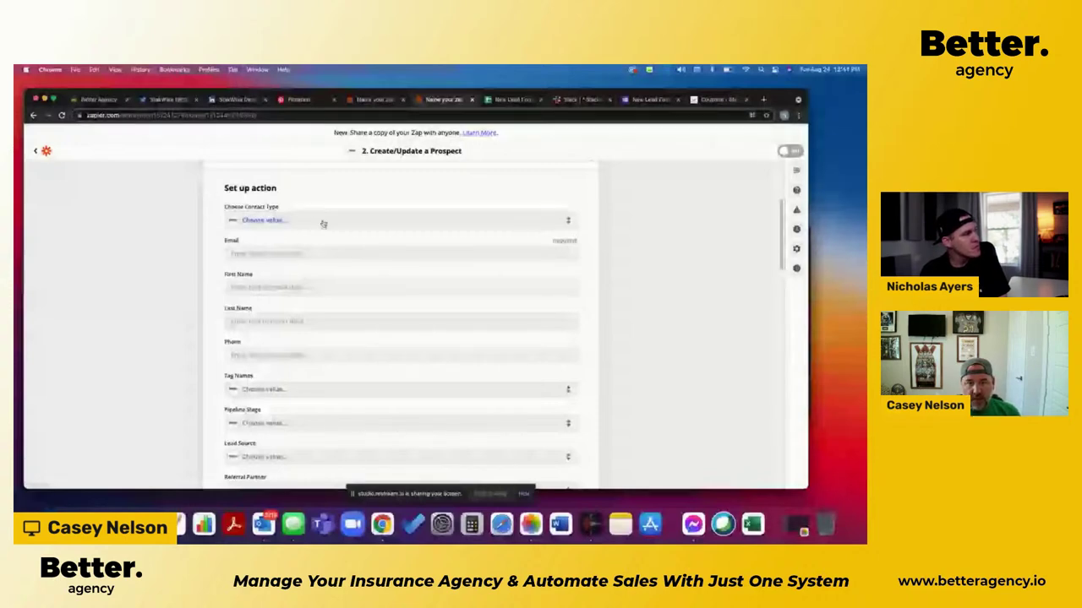
Step: Map Email, First Name, Last Name and Phone to the matching Google Forms answers
{"action": "left_click", "coordinate": [317, 252]}
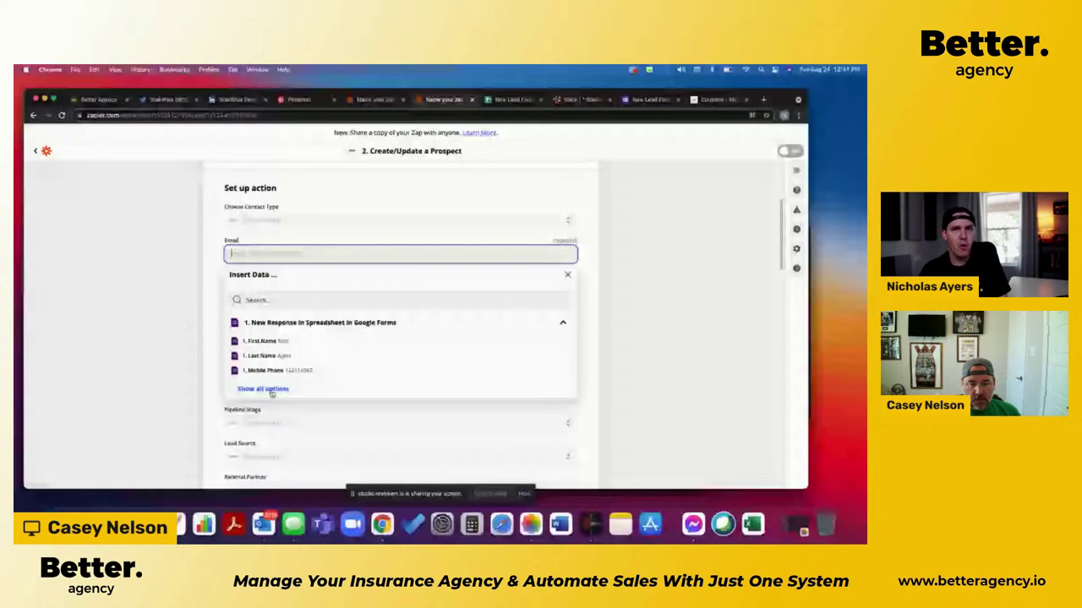
{"action": "left_click", "coordinate": [272, 389]}
{"action": "left_click", "coordinate": [287, 288]}
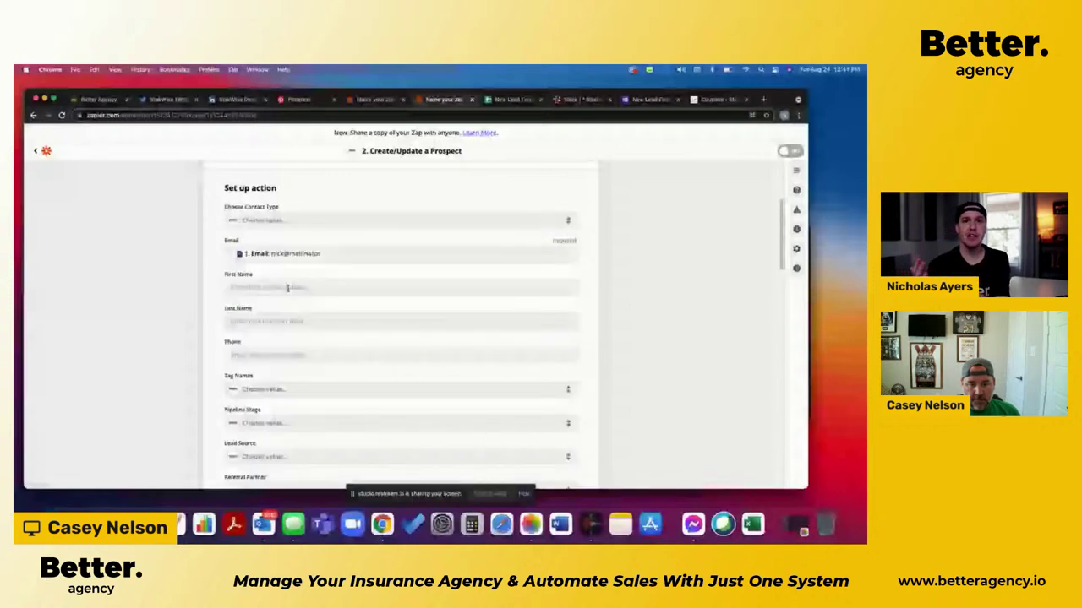
{"action": "left_click", "coordinate": [221, 353]}
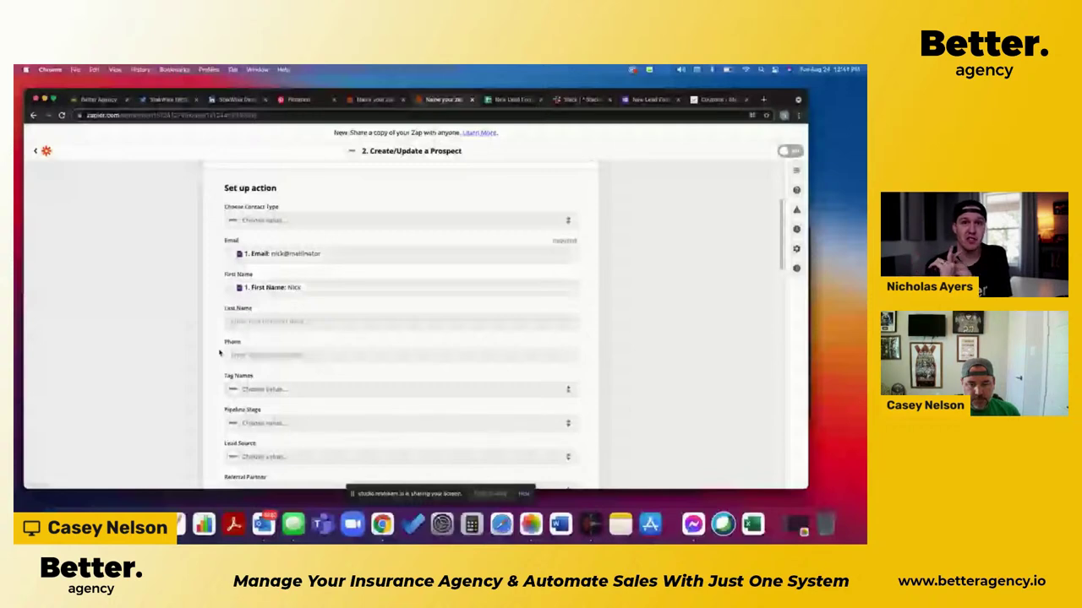
{"action": "left_click", "coordinate": [220, 353]}
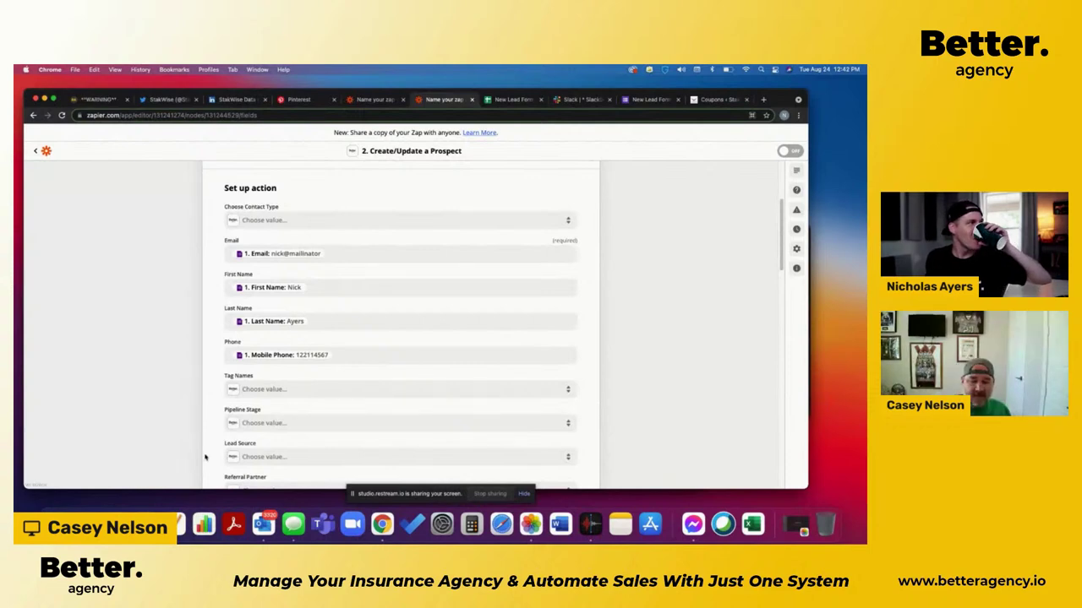
{"action": "scroll", "coordinate": [184, 448], "scroll_direction": "down", "scroll_amount": 1}
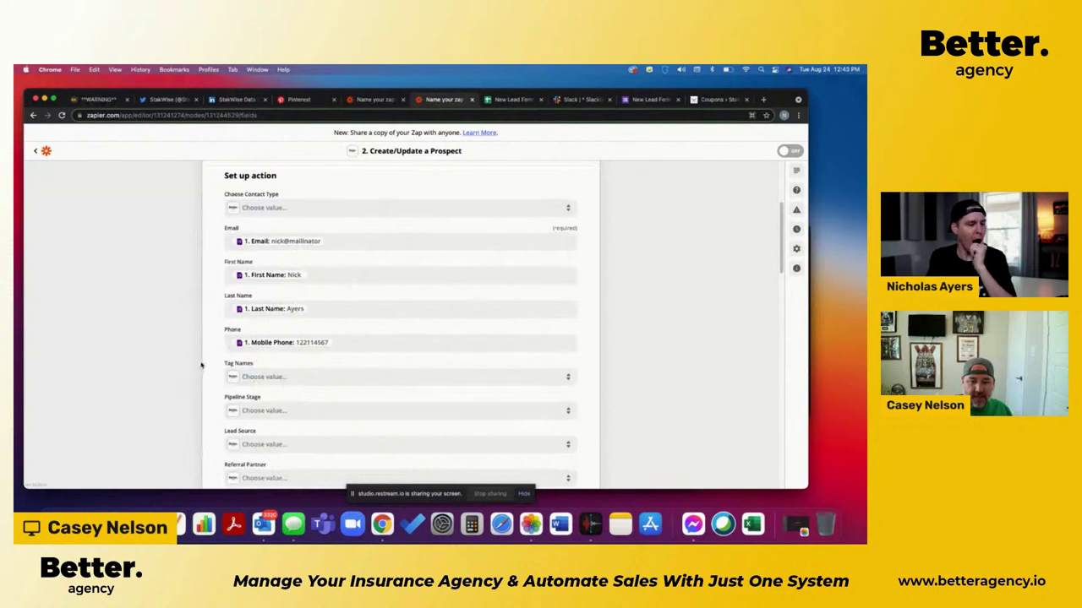
{"action": "scroll", "coordinate": [201, 365], "scroll_direction": "down", "scroll_amount": 1}
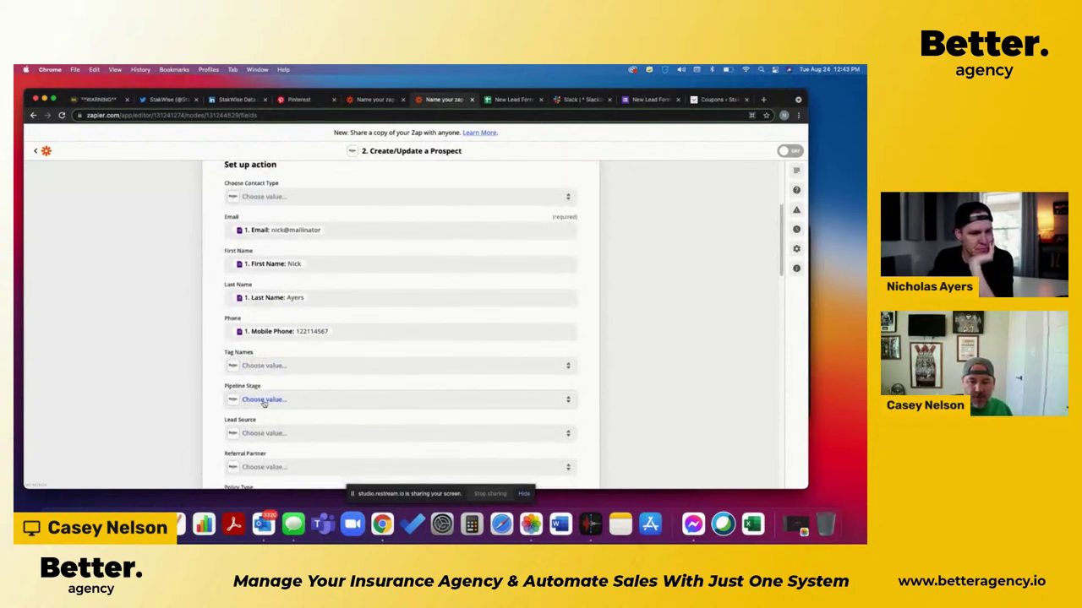
Step: Set Pipeline Stage to New Lead and Lead Source to BetterAgency YouTube Demo
{"action": "left_click", "coordinate": [263, 402]}
{"action": "scroll", "coordinate": [183, 398], "scroll_direction": "down", "scroll_amount": 3}
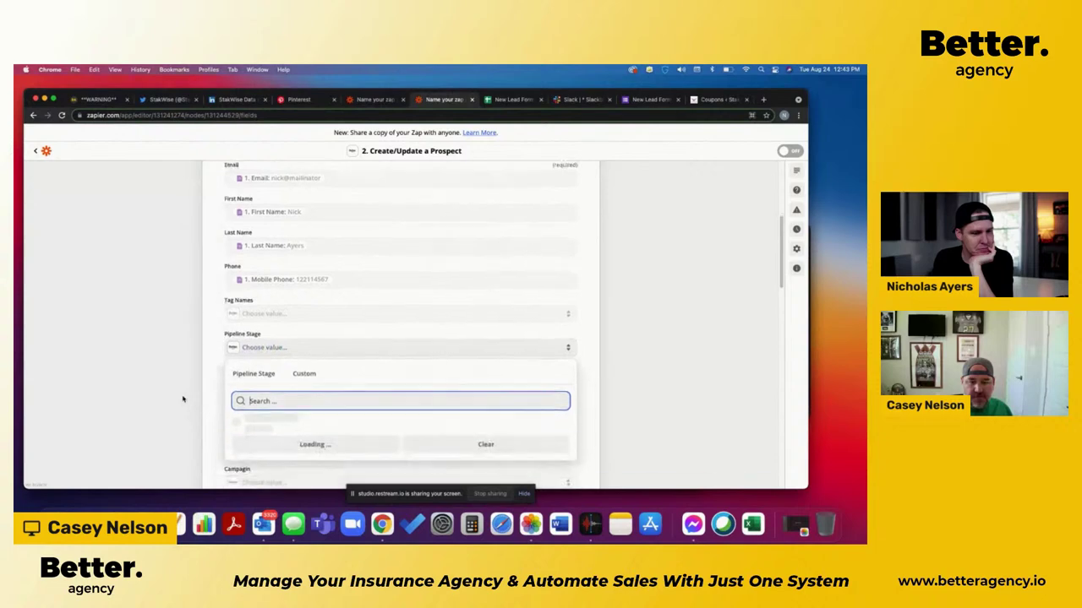
{"action": "scroll", "coordinate": [182, 399], "scroll_direction": "down", "scroll_amount": 2}
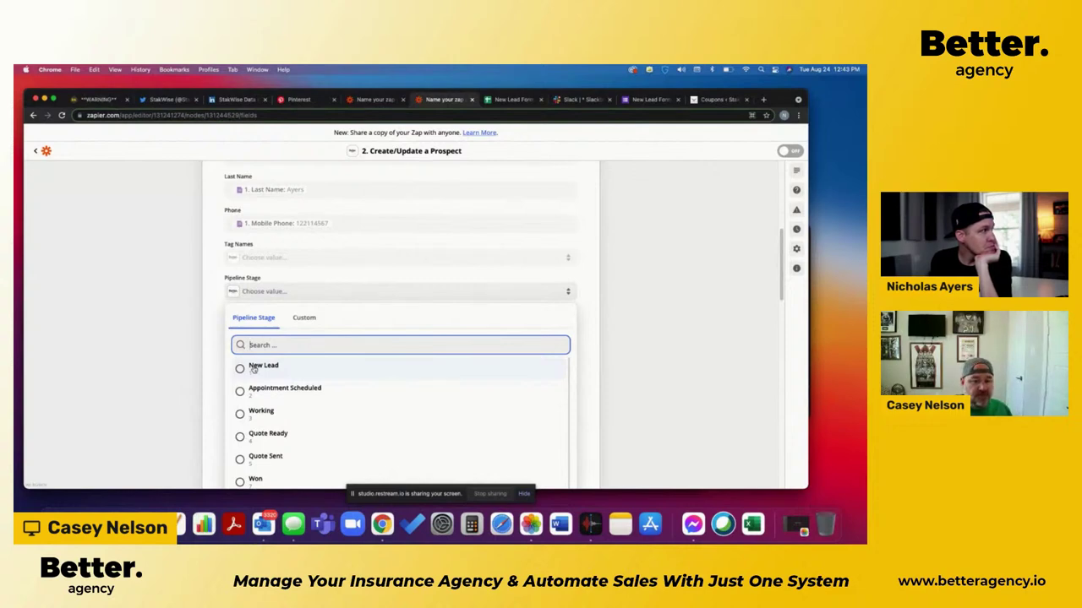
{"action": "left_click", "coordinate": [254, 369]}
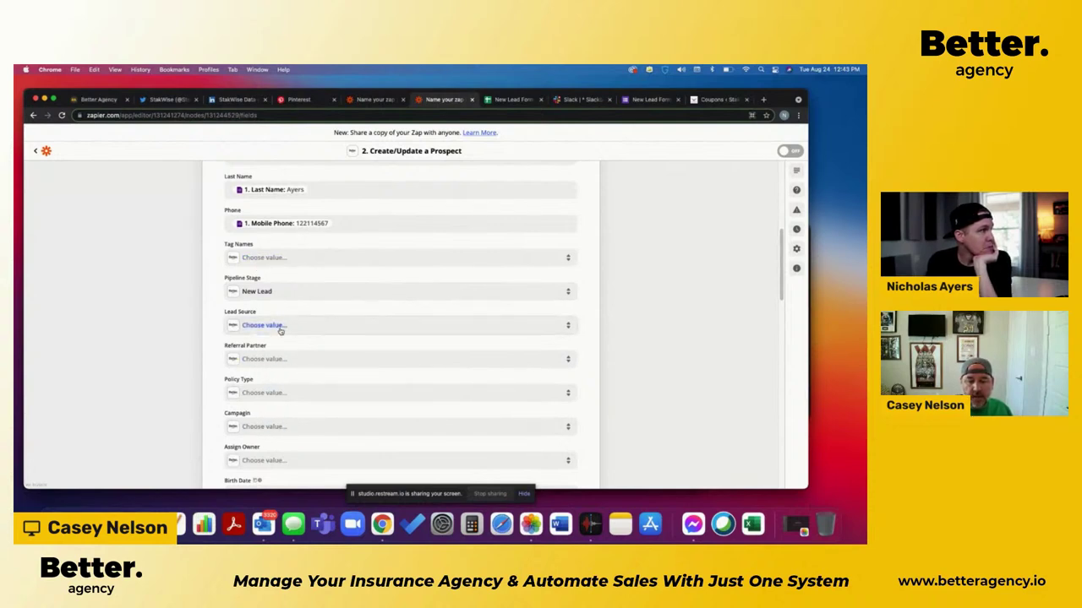
{"action": "left_click", "coordinate": [281, 329]}
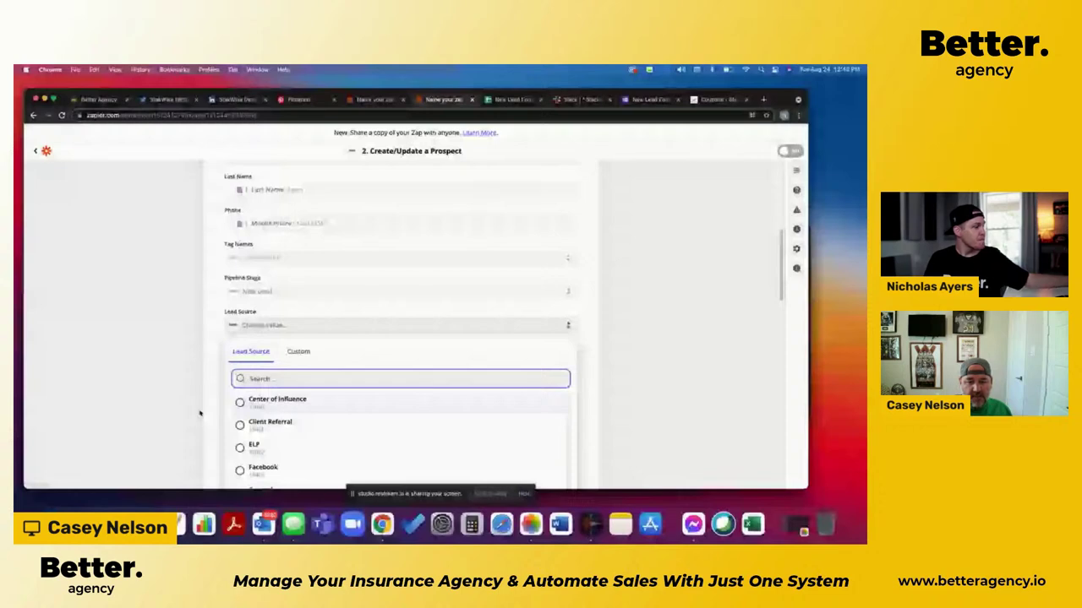
{"action": "left_click", "coordinate": [229, 408]}
{"action": "scroll", "coordinate": [229, 408], "scroll_direction": "down", "scroll_amount": 1}
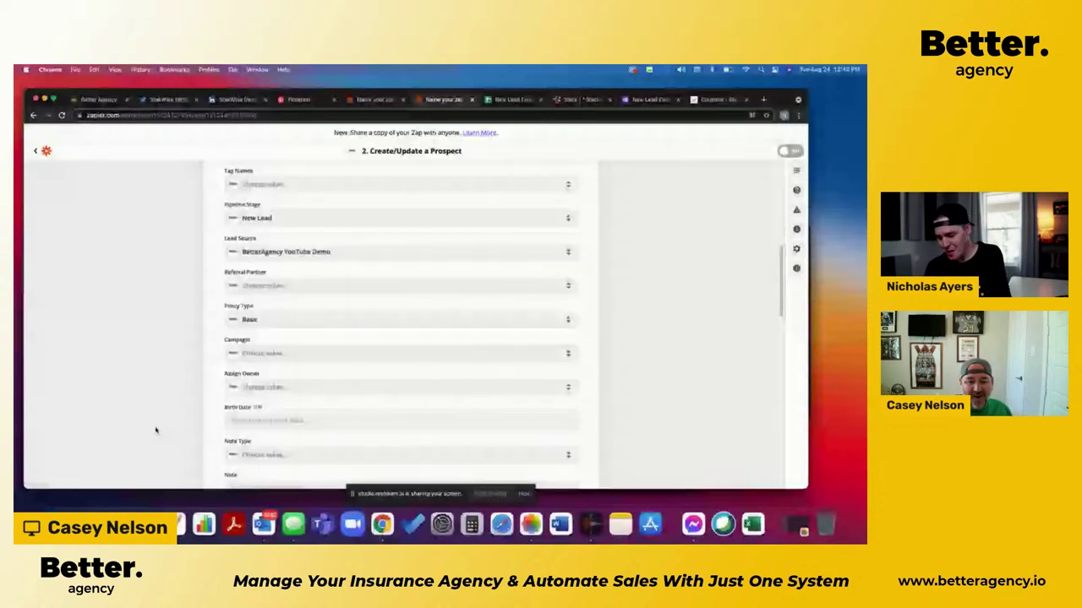
Step: Assign the prospect to the only listed owner and review the remaining fields
{"action": "left_click", "coordinate": [237, 386]}
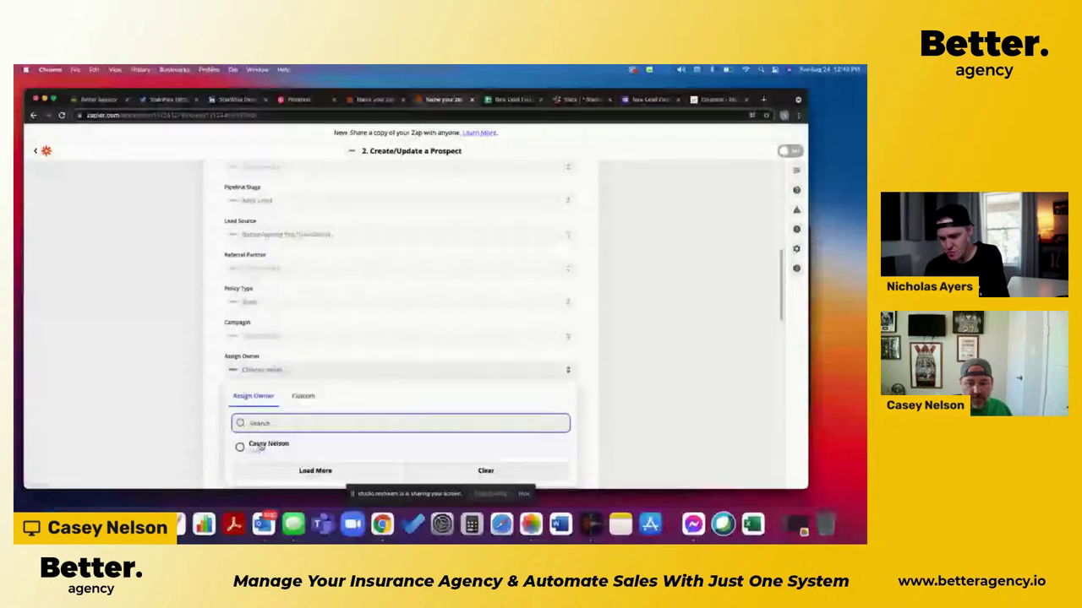
{"action": "left_click", "coordinate": [263, 444]}
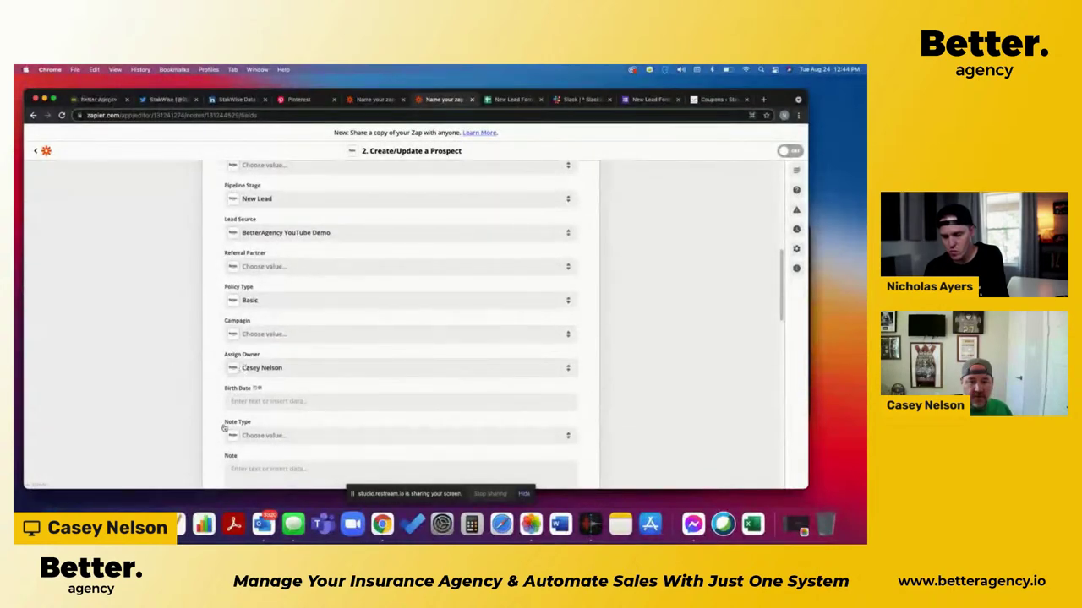
{"action": "scroll", "coordinate": [191, 444], "scroll_direction": "down", "scroll_amount": 2}
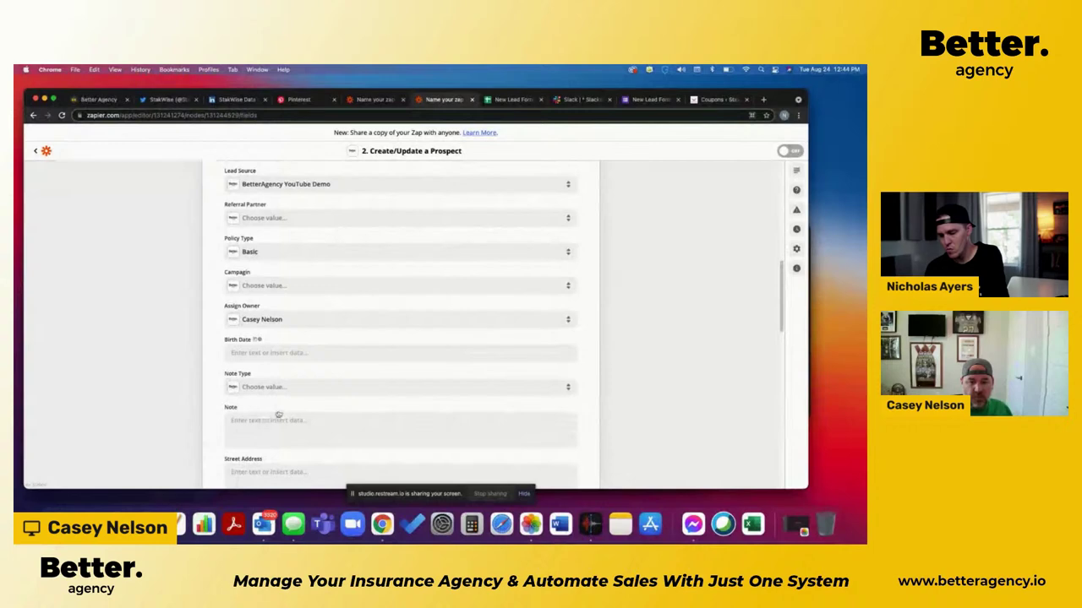
{"action": "scroll", "coordinate": [191, 439], "scroll_direction": "down", "scroll_amount": 1}
{"action": "scroll", "coordinate": [203, 440], "scroll_direction": "down", "scroll_amount": 3}
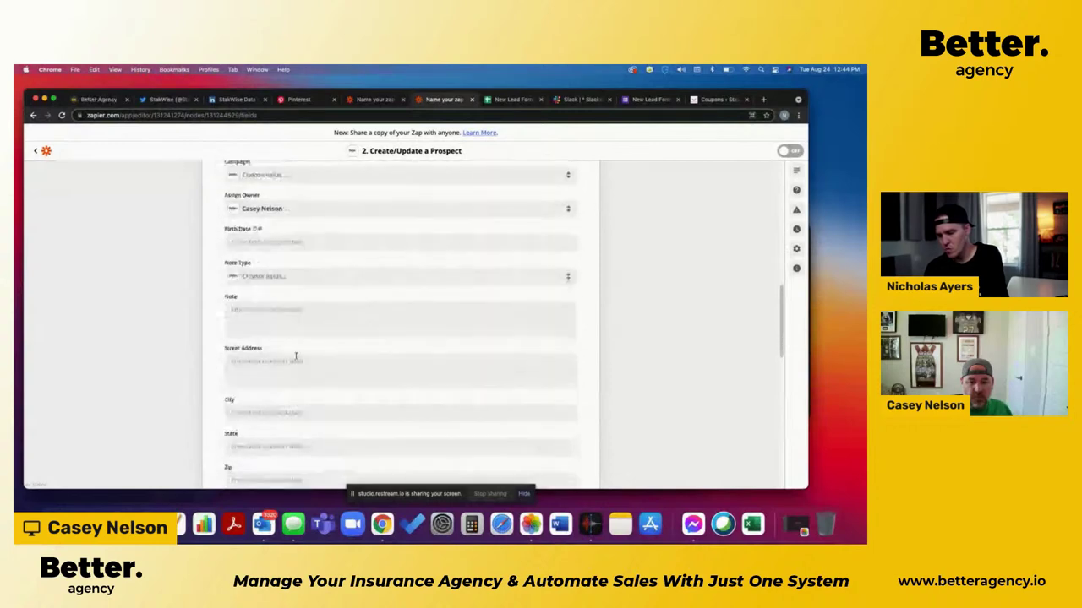
{"action": "scroll", "coordinate": [194, 433], "scroll_direction": "down", "scroll_amount": 10}
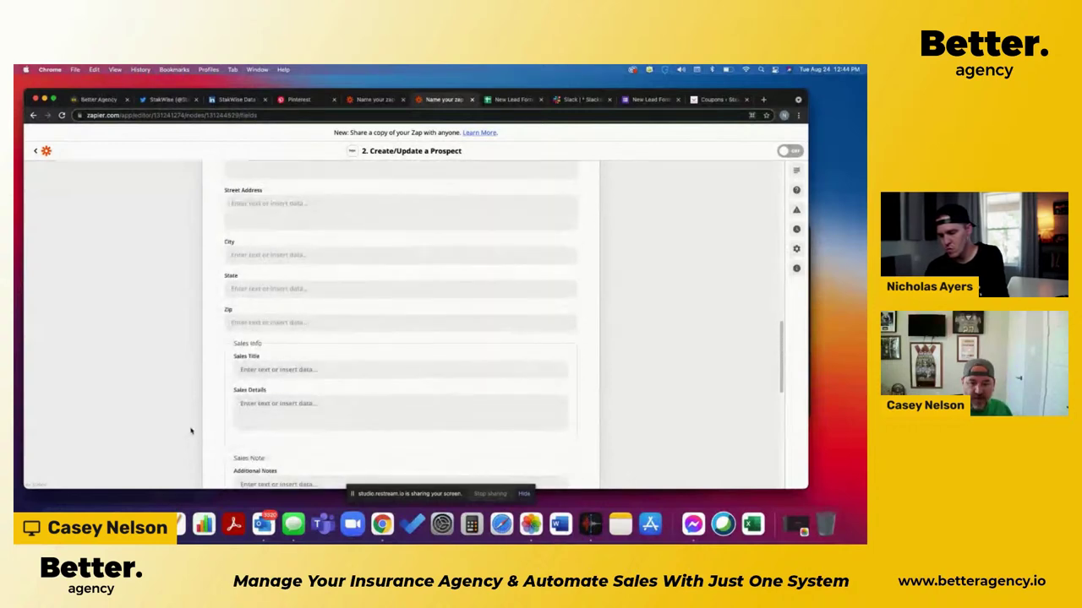
{"action": "scroll", "coordinate": [201, 436], "scroll_direction": "down", "scroll_amount": 10}
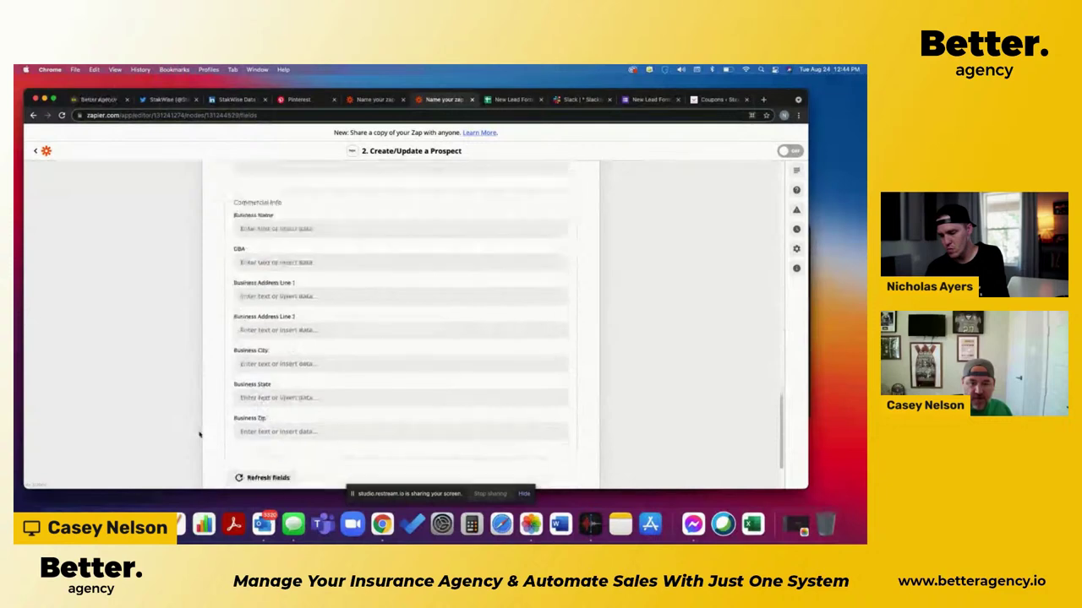
Step: Continue to the Test action preview and scroll through the prospect data
{"action": "left_click", "coordinate": [416, 432]}
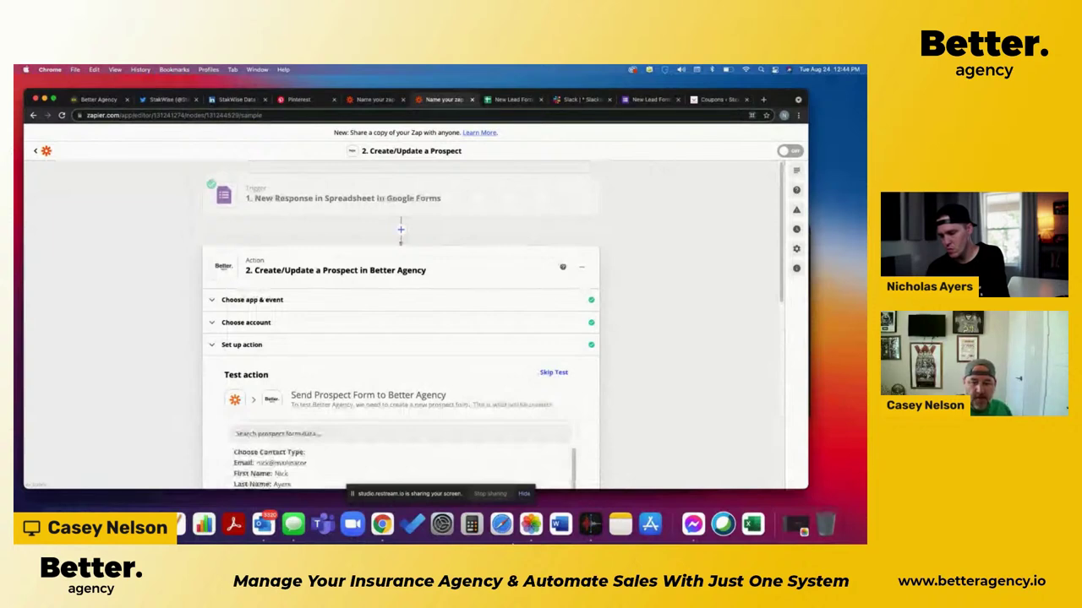
{"action": "scroll", "coordinate": [298, 403], "scroll_direction": "down", "scroll_amount": 5}
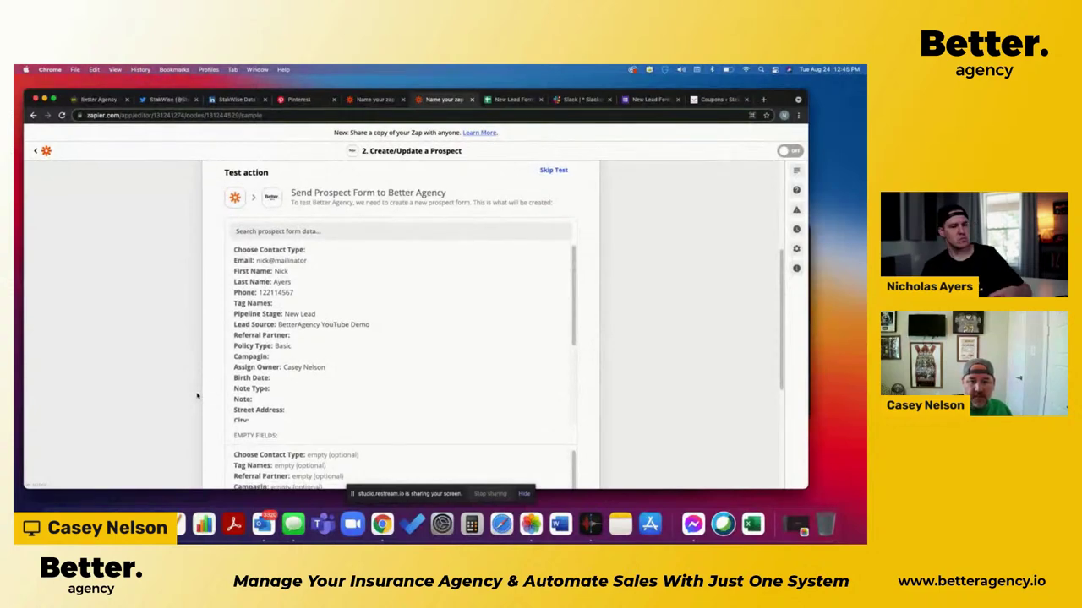
{"action": "scroll", "coordinate": [197, 397], "scroll_direction": "down", "scroll_amount": 5}
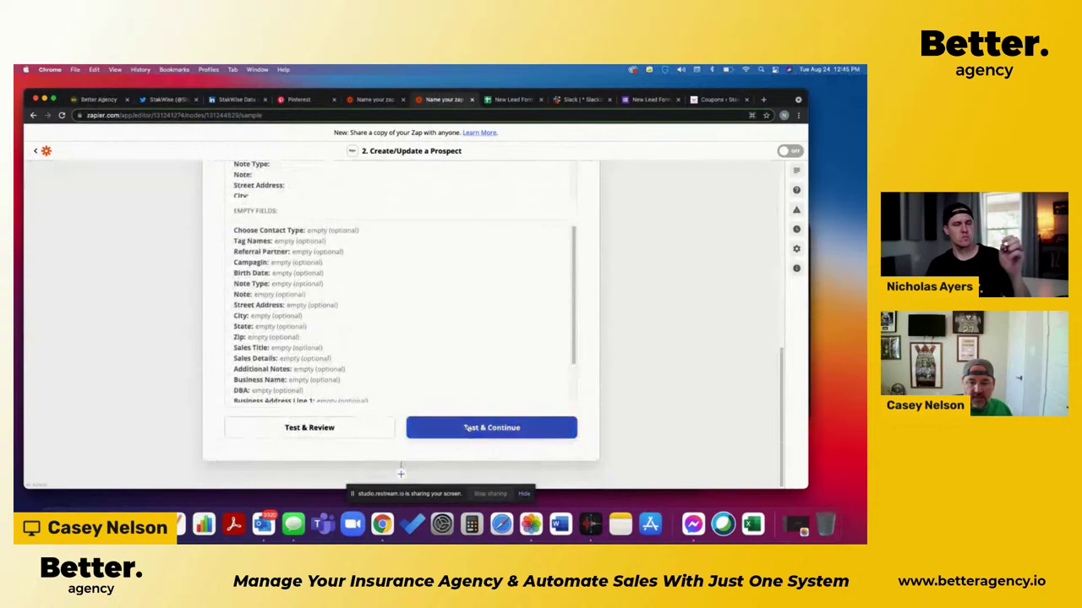
Step: Test the prospect step, review the email-format error, and retest it
{"action": "left_click", "coordinate": [468, 428]}
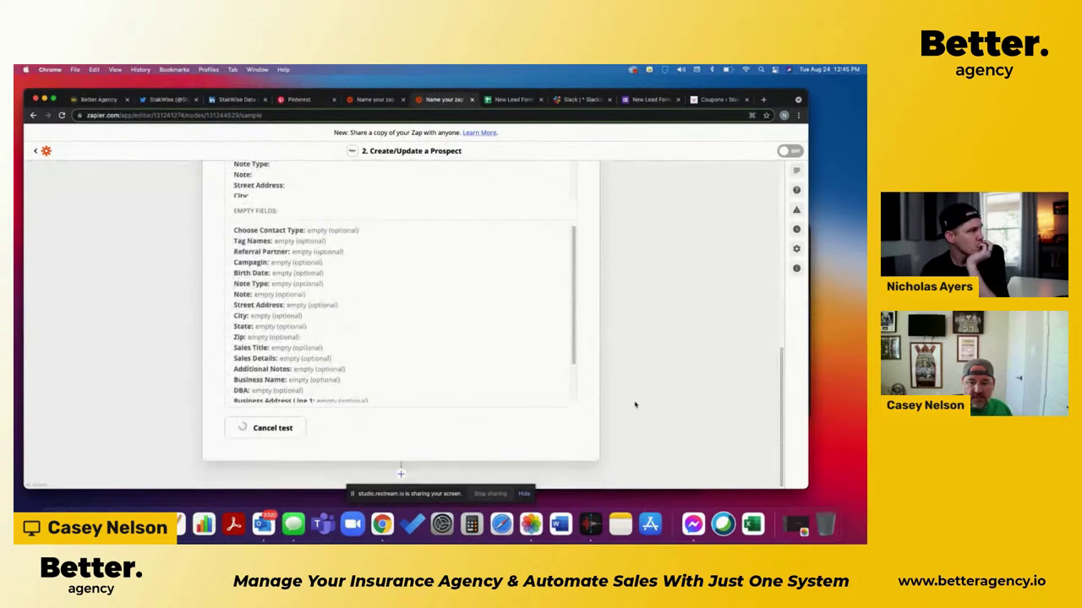
{"action": "scroll", "coordinate": [635, 404], "scroll_direction": "up", "scroll_amount": 8}
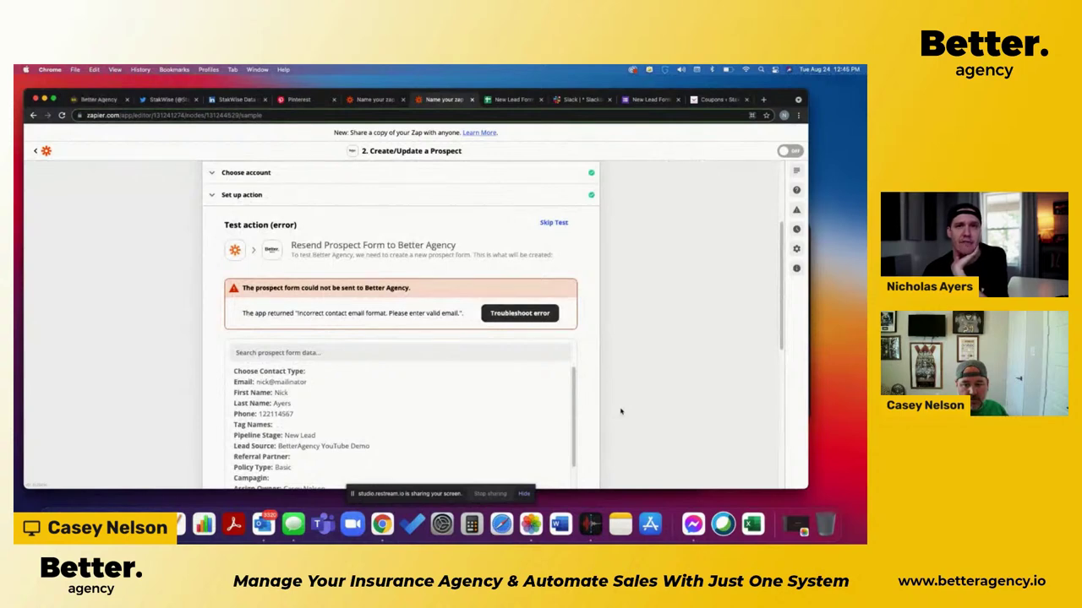
{"action": "scroll", "coordinate": [620, 411], "scroll_direction": "down", "scroll_amount": 2}
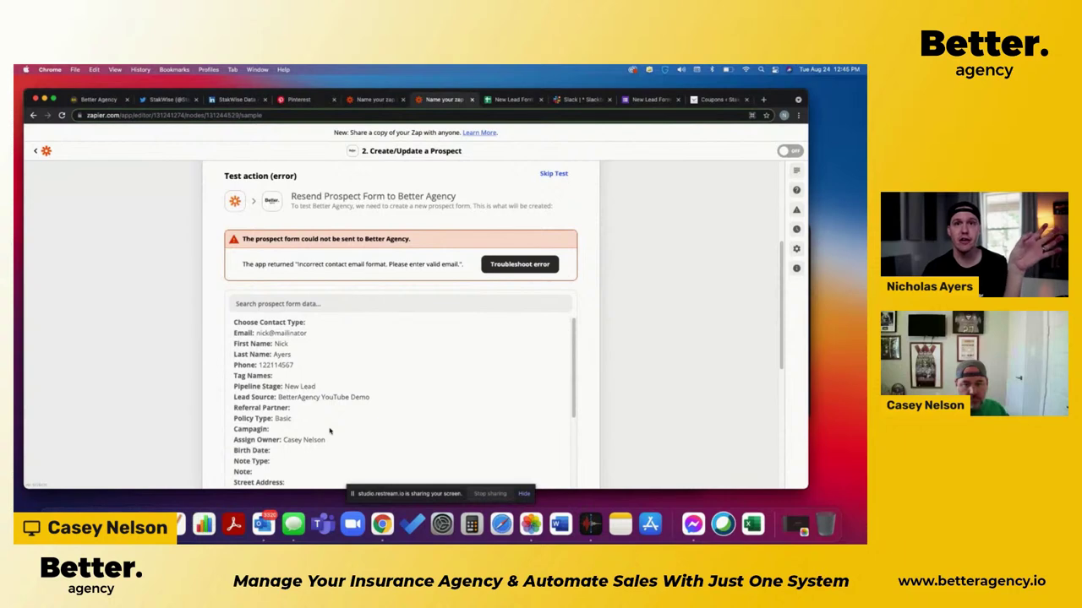
{"action": "scroll", "coordinate": [329, 431], "scroll_direction": "up", "scroll_amount": 2}
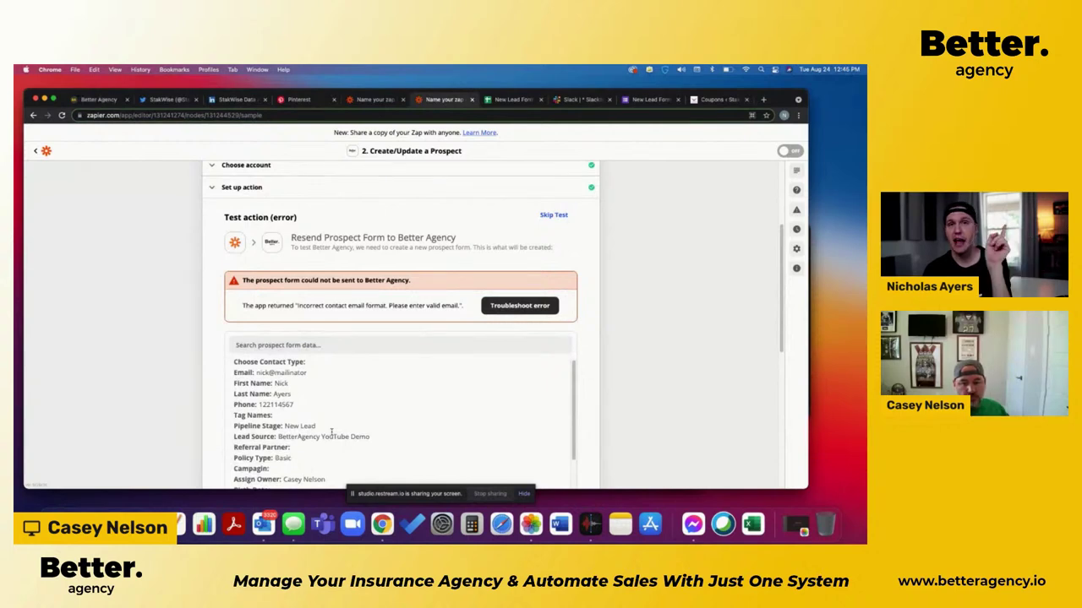
{"action": "scroll", "coordinate": [331, 431], "scroll_direction": "down", "scroll_amount": 5}
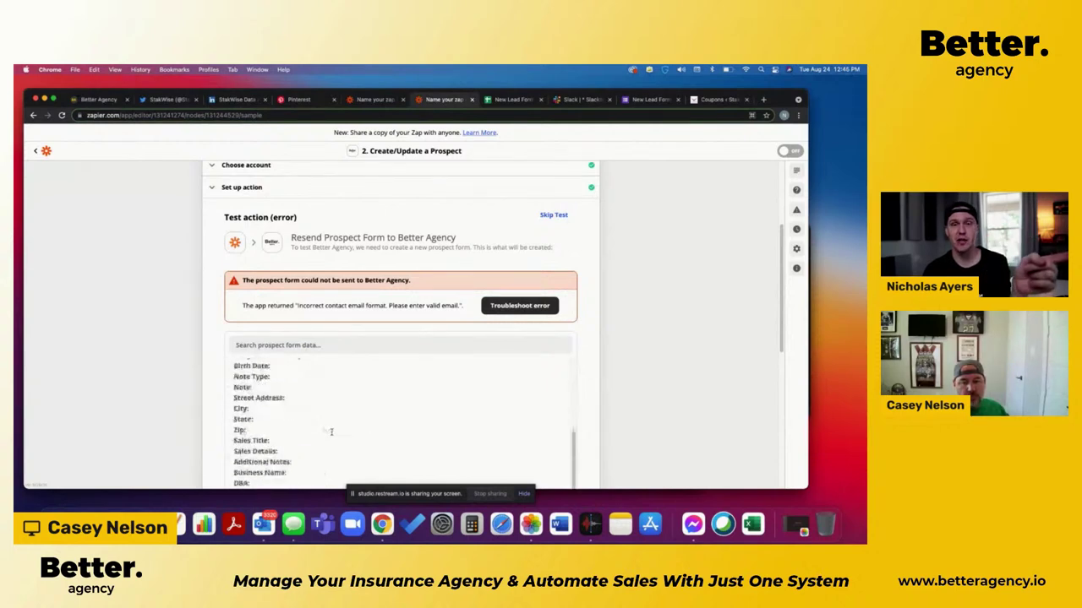
{"action": "scroll", "coordinate": [660, 429], "scroll_direction": "down", "scroll_amount": 8}
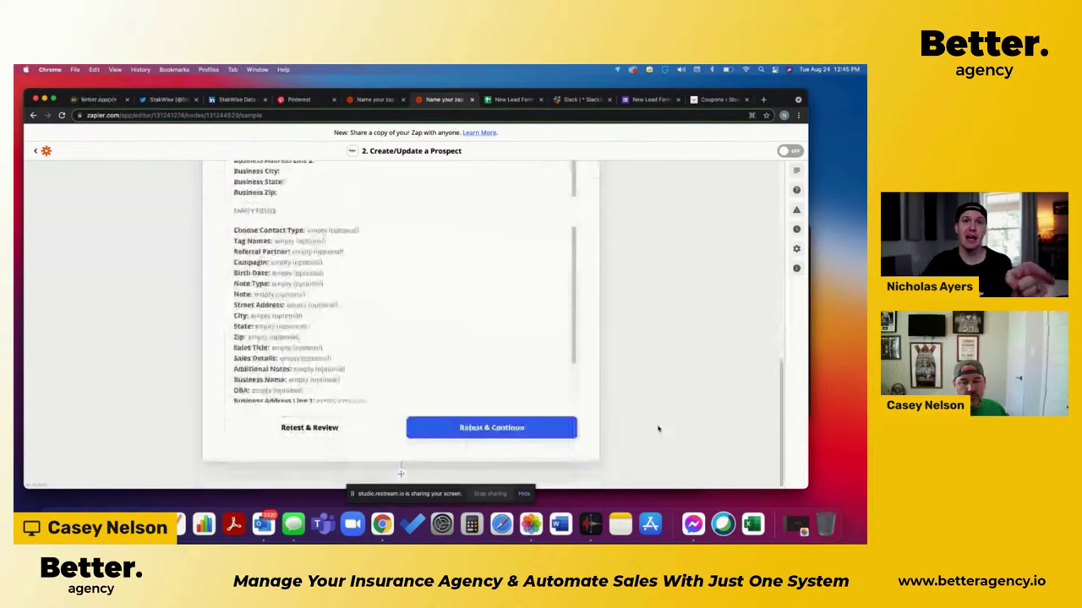
{"action": "left_click", "coordinate": [495, 429]}
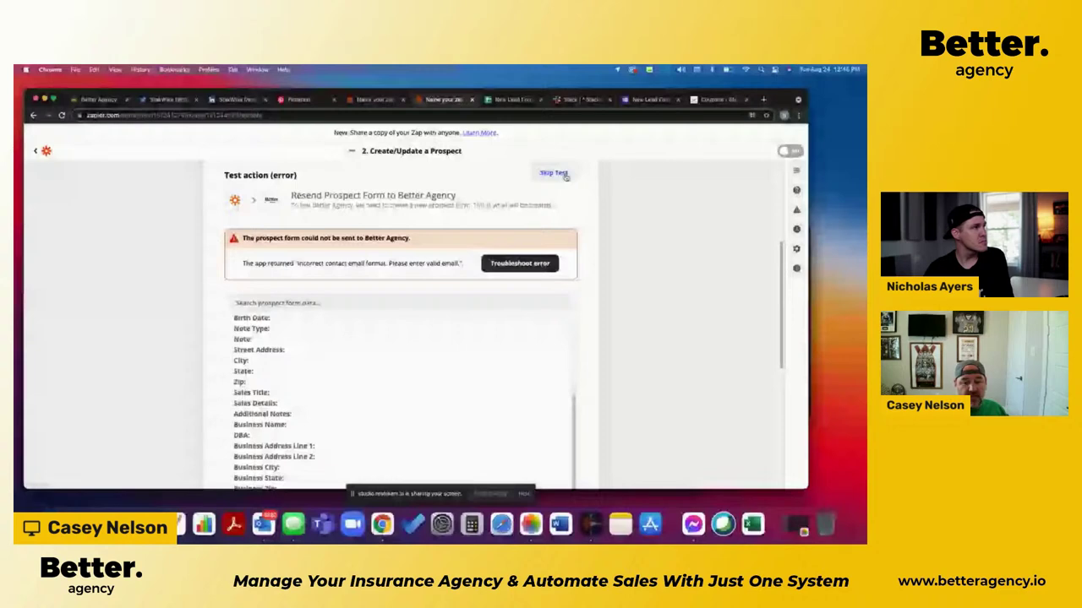
Step: Skip the prospect test and add a third action step below it
{"action": "left_click", "coordinate": [564, 174]}
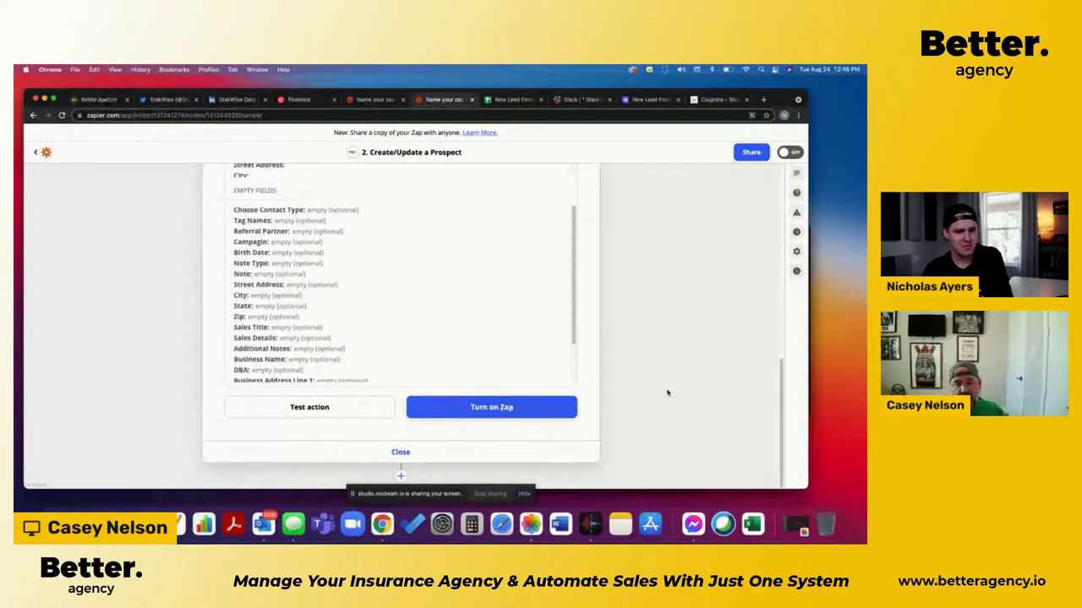
{"action": "left_click", "coordinate": [400, 473]}
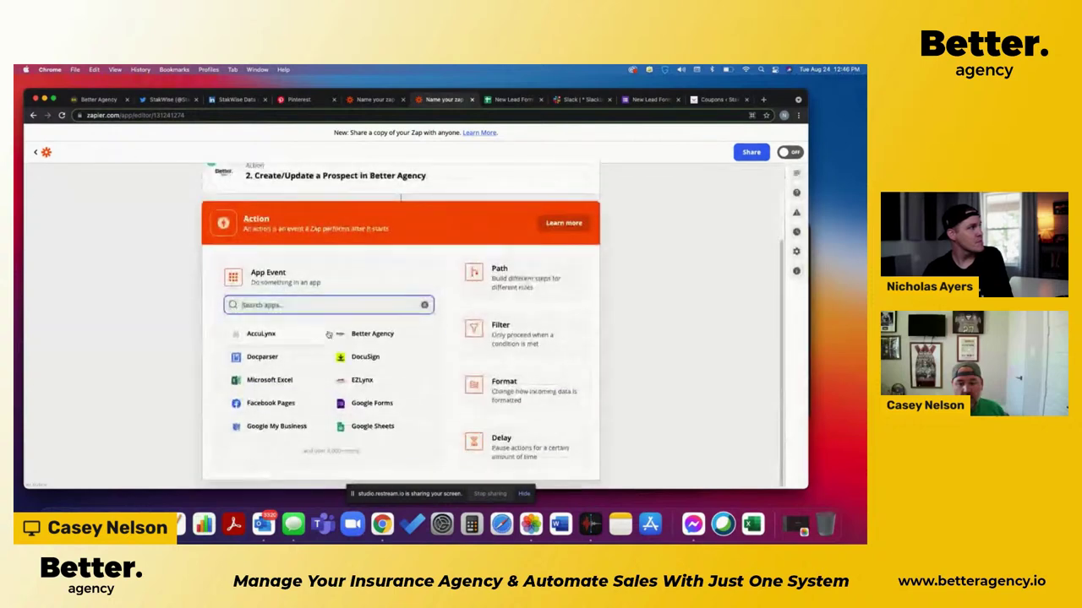
Step: Pick Slack with the Send Channel Message event for step 3
{"action": "type", "text": "slac"}
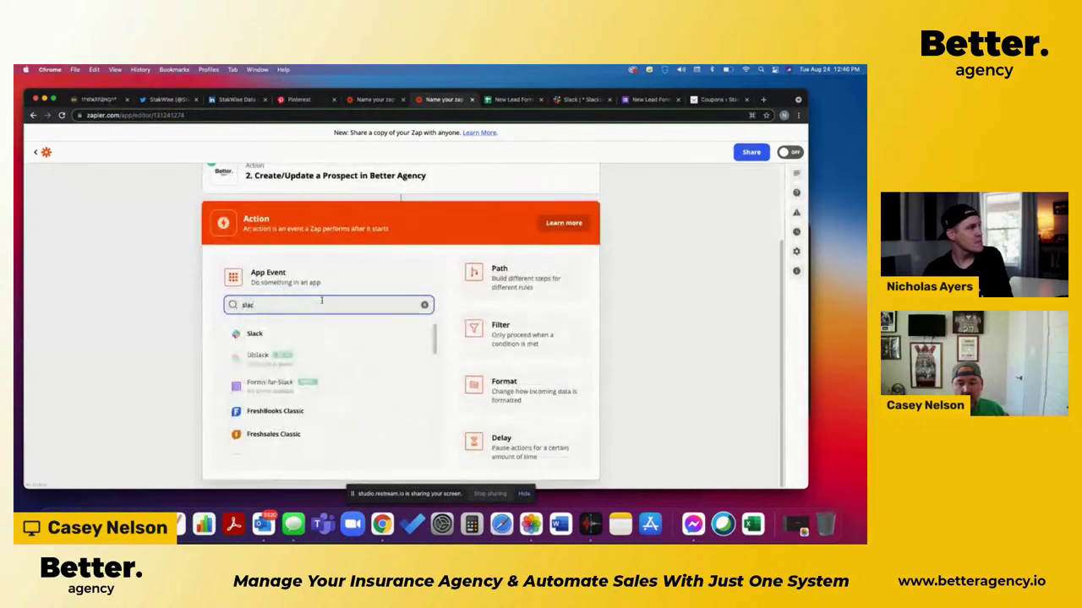
{"action": "left_click", "coordinate": [254, 334]}
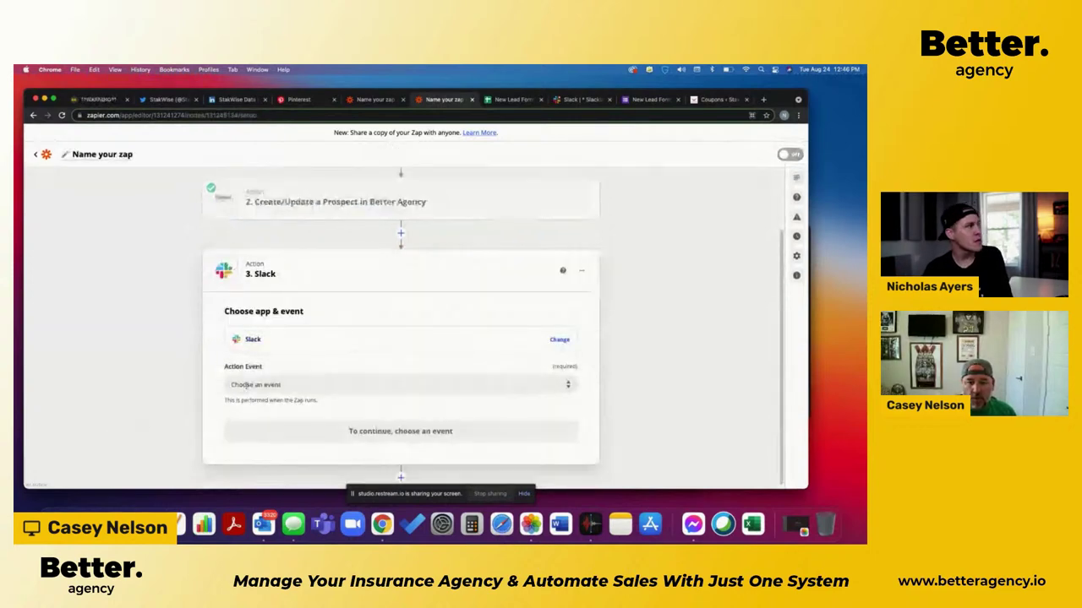
{"action": "left_click", "coordinate": [302, 382]}
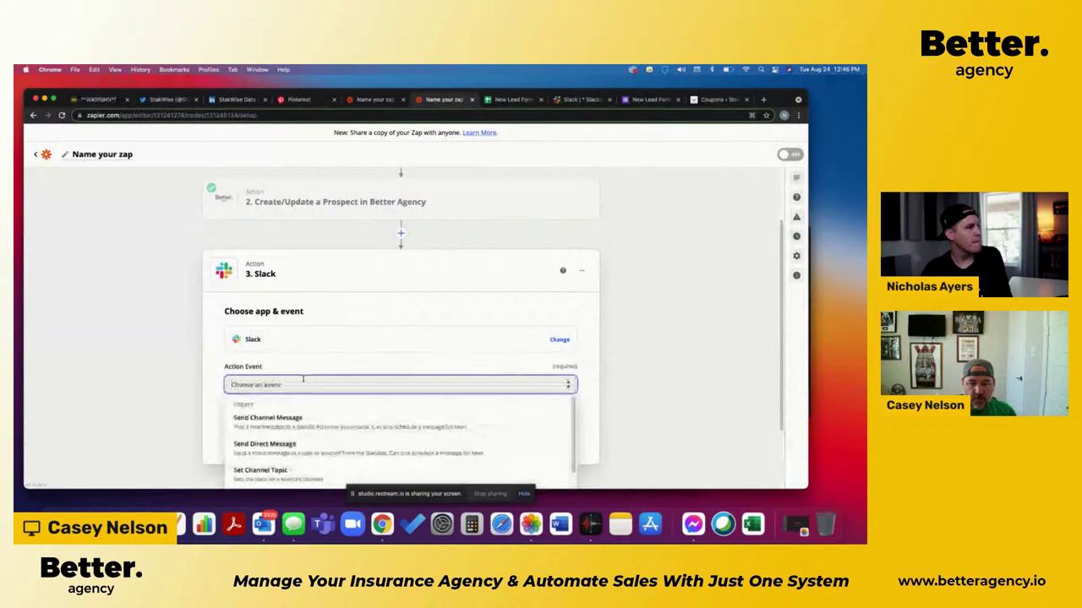
{"action": "scroll", "coordinate": [210, 420], "scroll_direction": "down", "scroll_amount": 1}
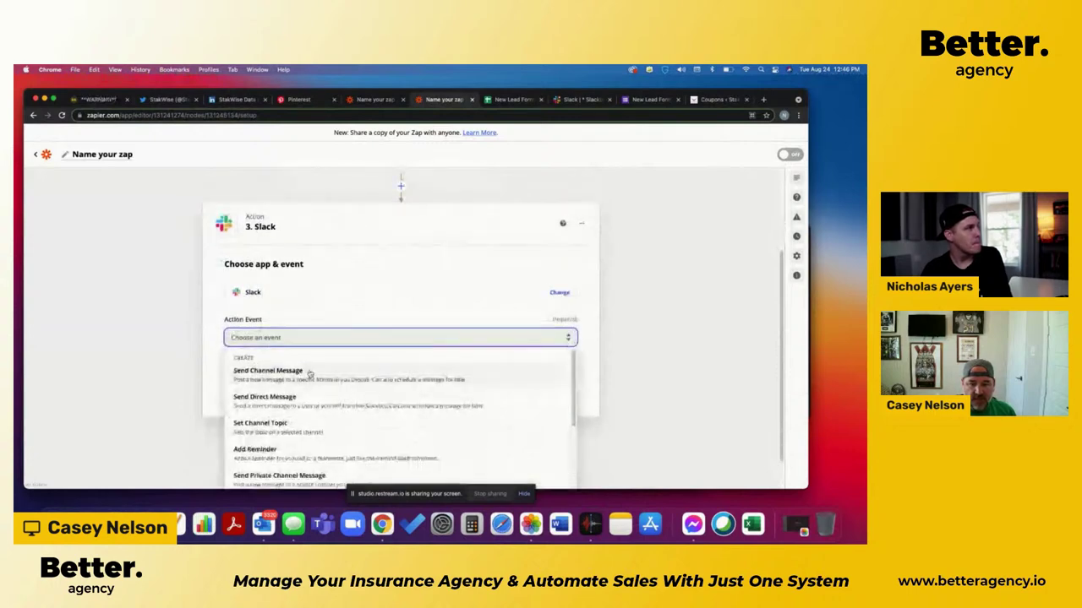
{"action": "left_click", "coordinate": [310, 374]}
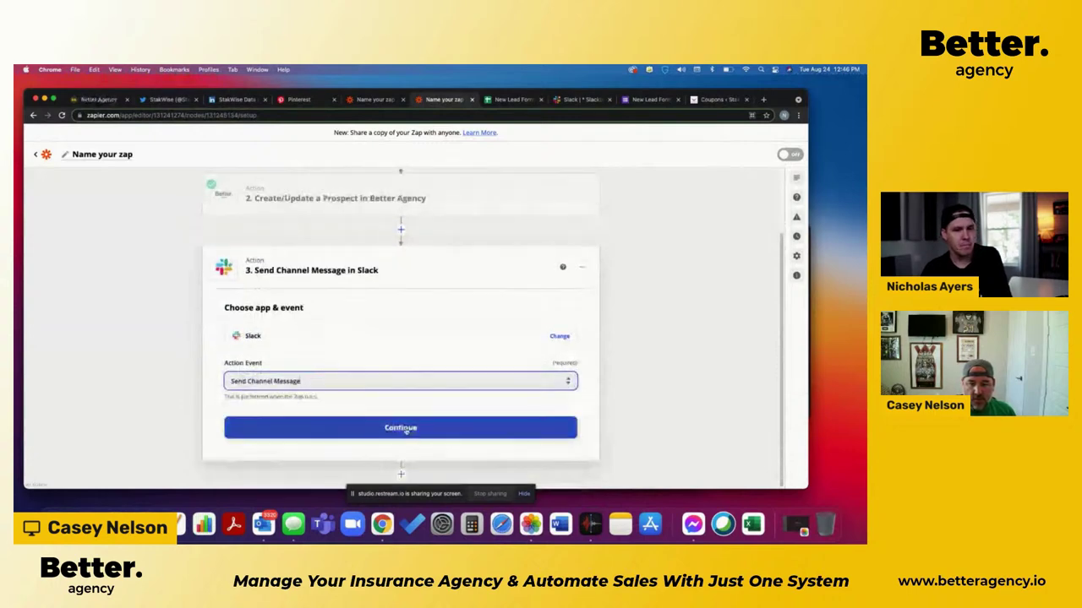
{"action": "left_click", "coordinate": [404, 429]}
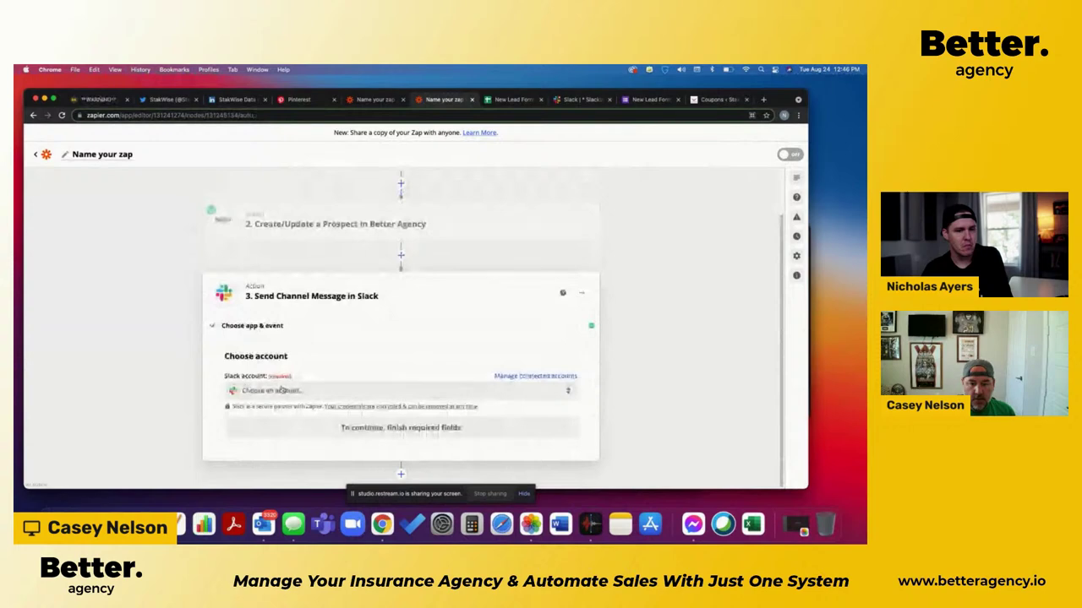
Step: Use the second connected Slack account and set the channel to general
{"action": "left_click", "coordinate": [283, 390]}
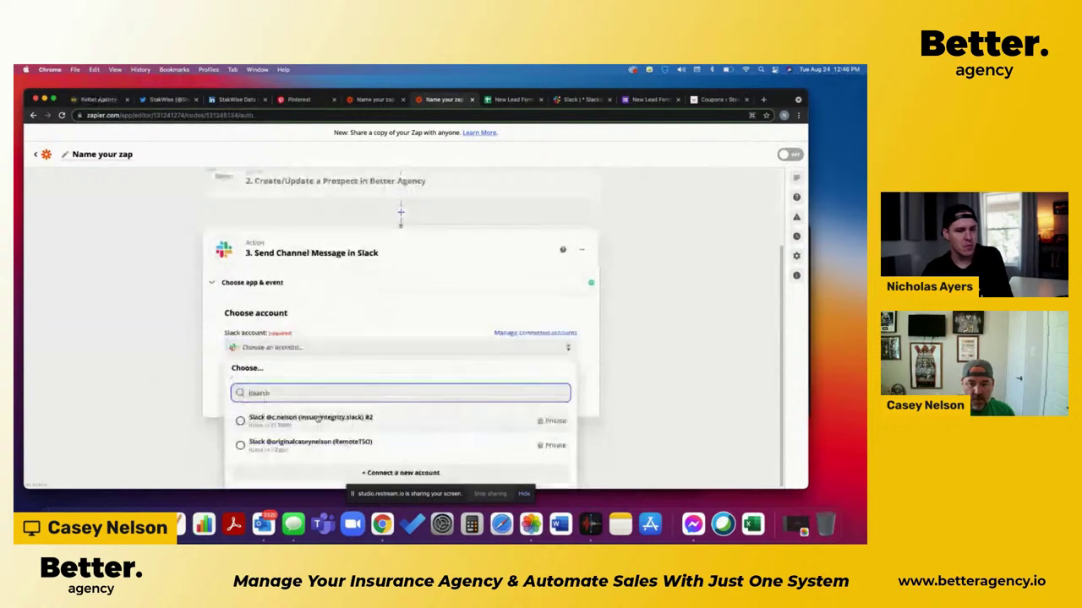
{"action": "left_click", "coordinate": [308, 442]}
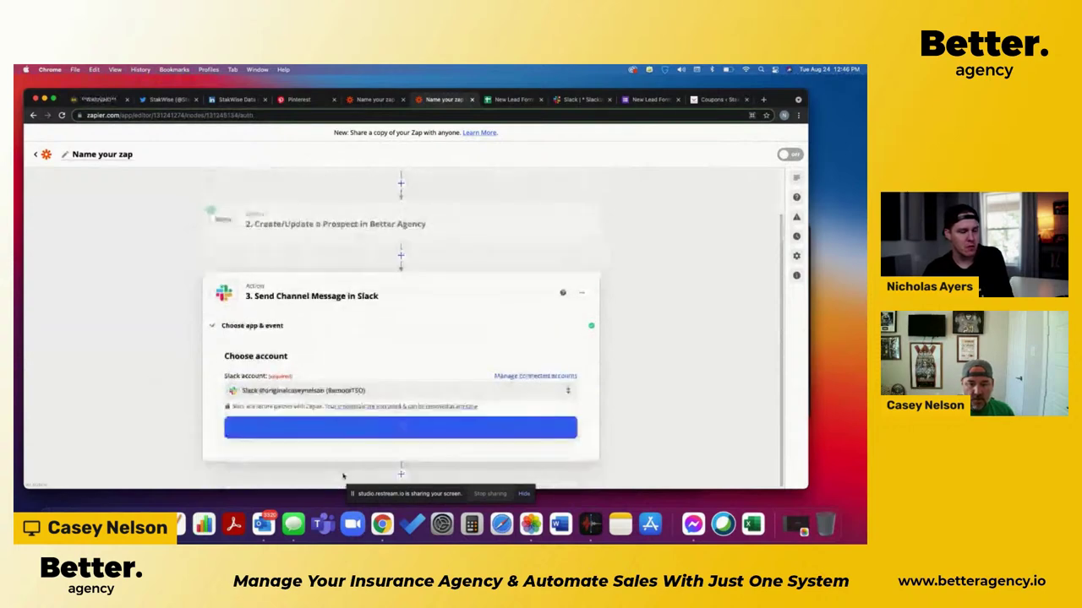
{"action": "left_click", "coordinate": [395, 429]}
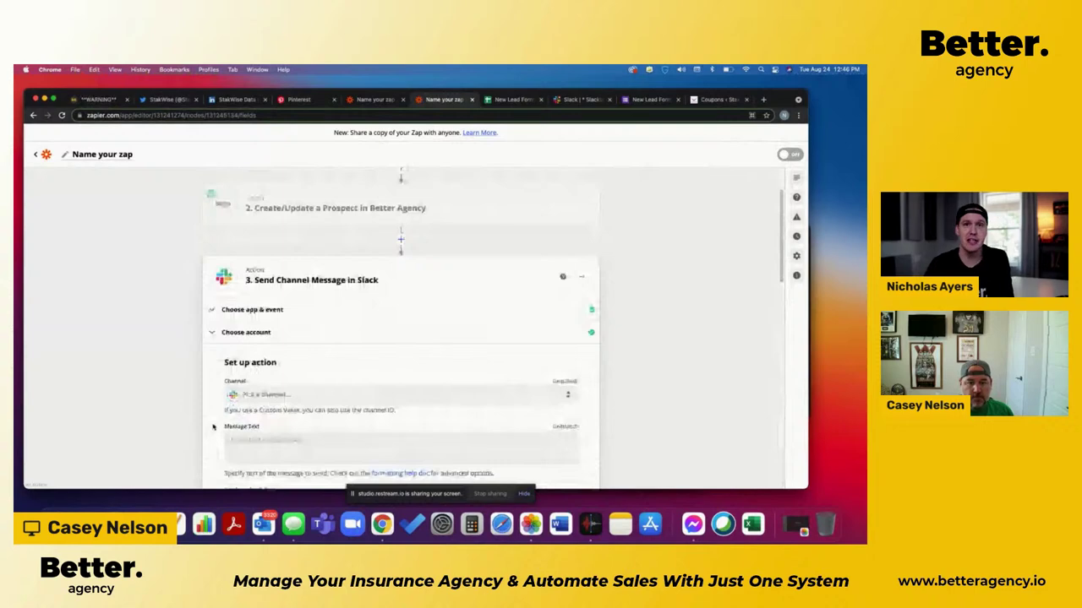
{"action": "left_click", "coordinate": [254, 394]}
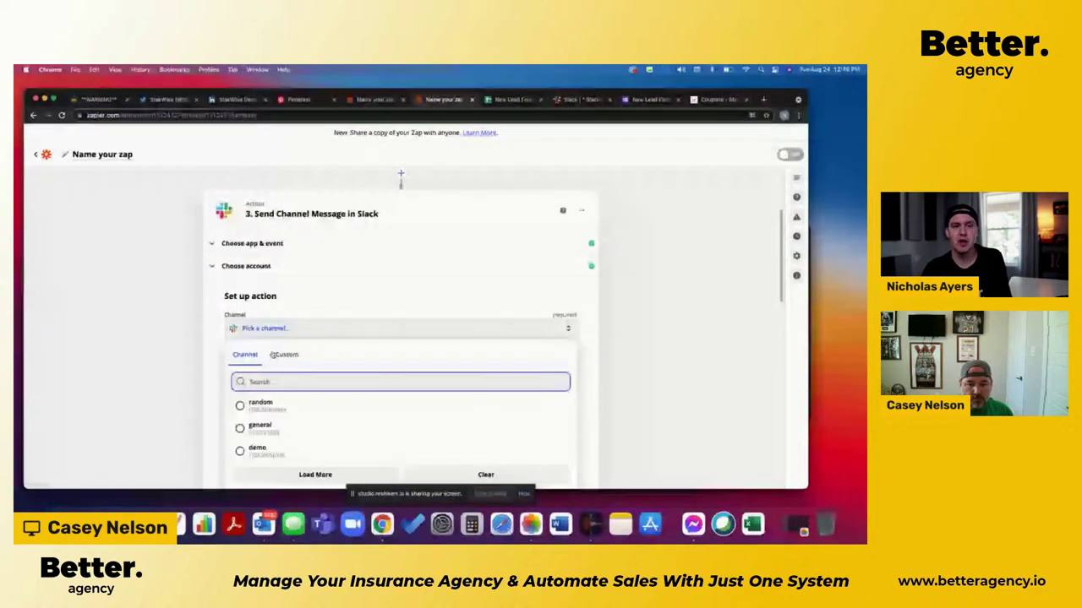
{"action": "left_click", "coordinate": [270, 431]}
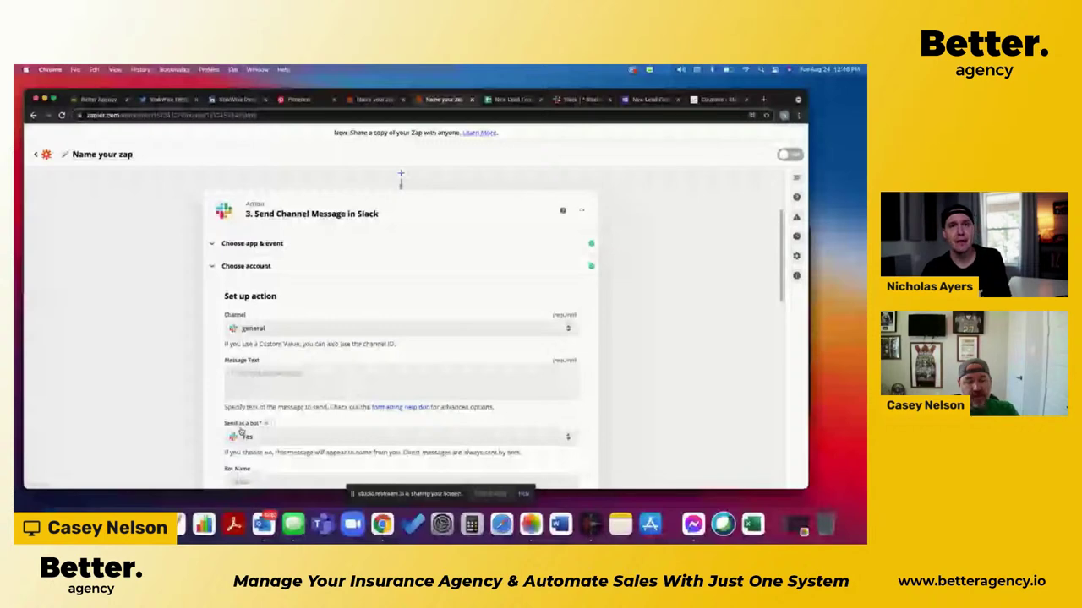
Step: Enter 'New prospect!!' as the Slack step's Message Text
{"action": "left_click", "coordinate": [262, 375]}
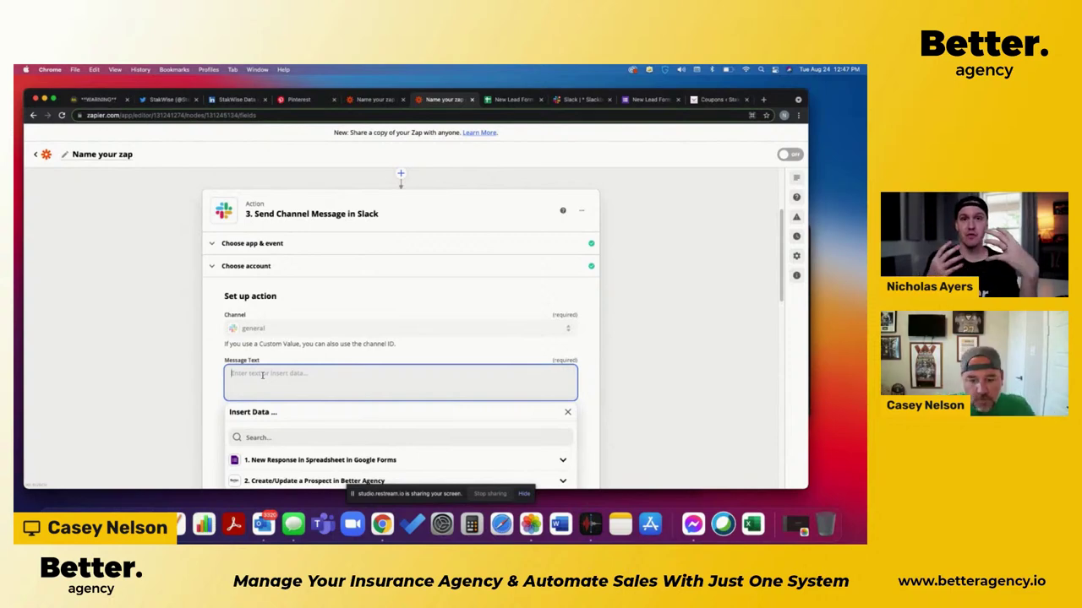
{"action": "type", "text": "New"}
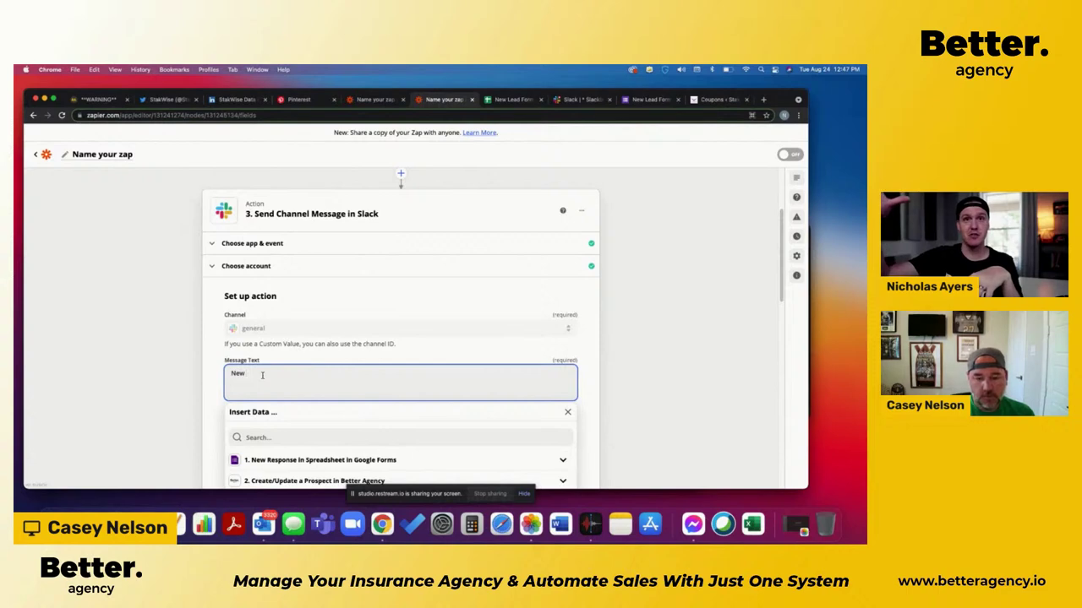
{"action": "type", "text": "prospect"}
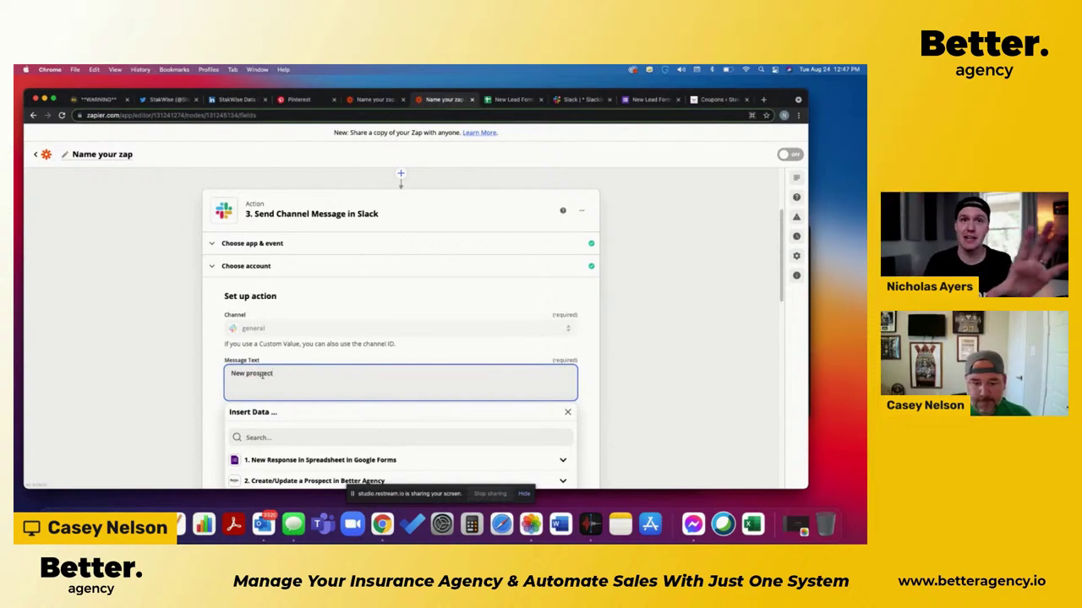
{"action": "type", "text": "!"}
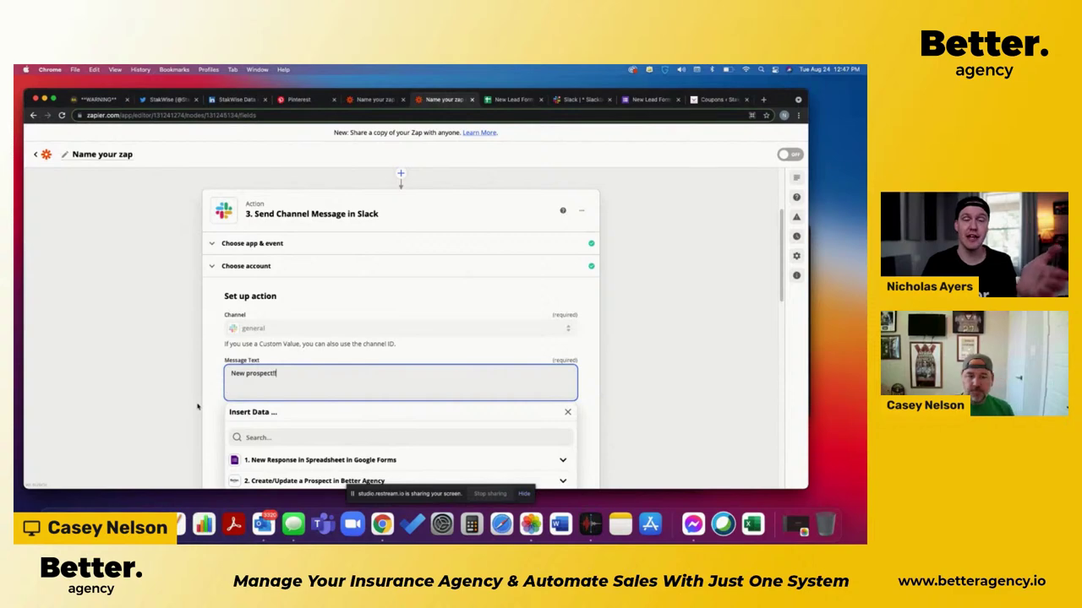
{"action": "left_click", "coordinate": [199, 407]}
{"action": "scroll", "coordinate": [208, 409], "scroll_direction": "down", "scroll_amount": 1}
{"action": "scroll", "coordinate": [208, 410], "scroll_direction": "down", "scroll_amount": 1}
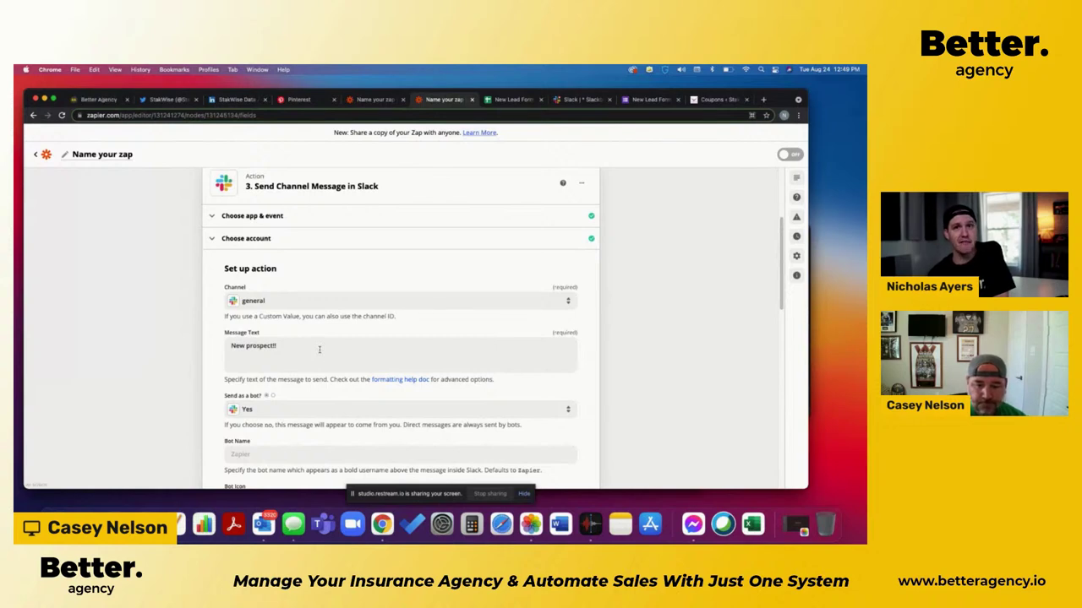
Step: Insert the form respondent's First Name and Last Name answers after 'New prospect!!'
{"action": "left_click", "coordinate": [320, 350]}
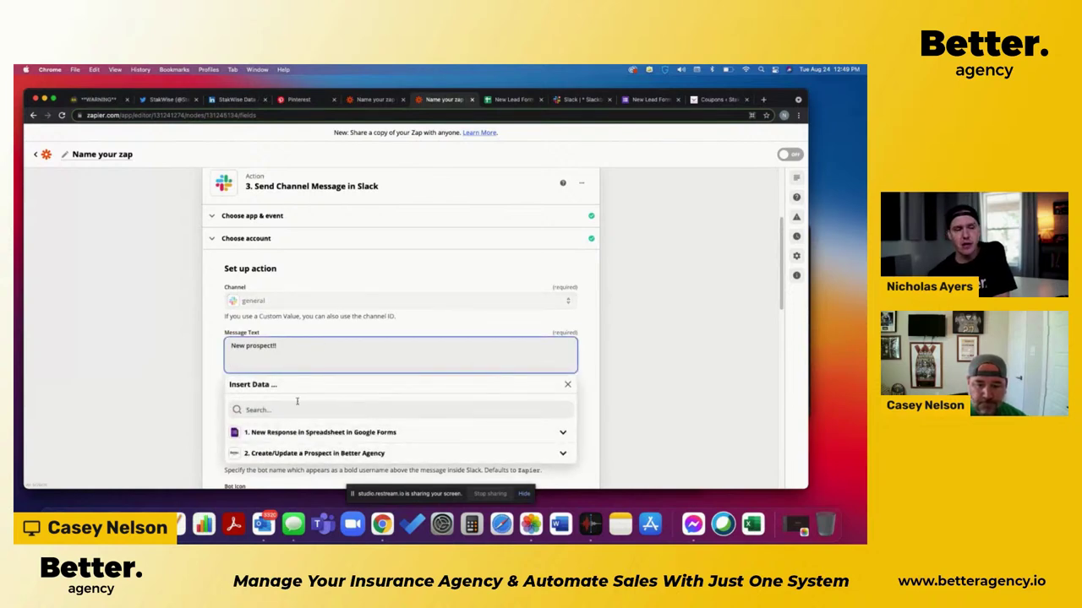
{"action": "left_click", "coordinate": [292, 434]}
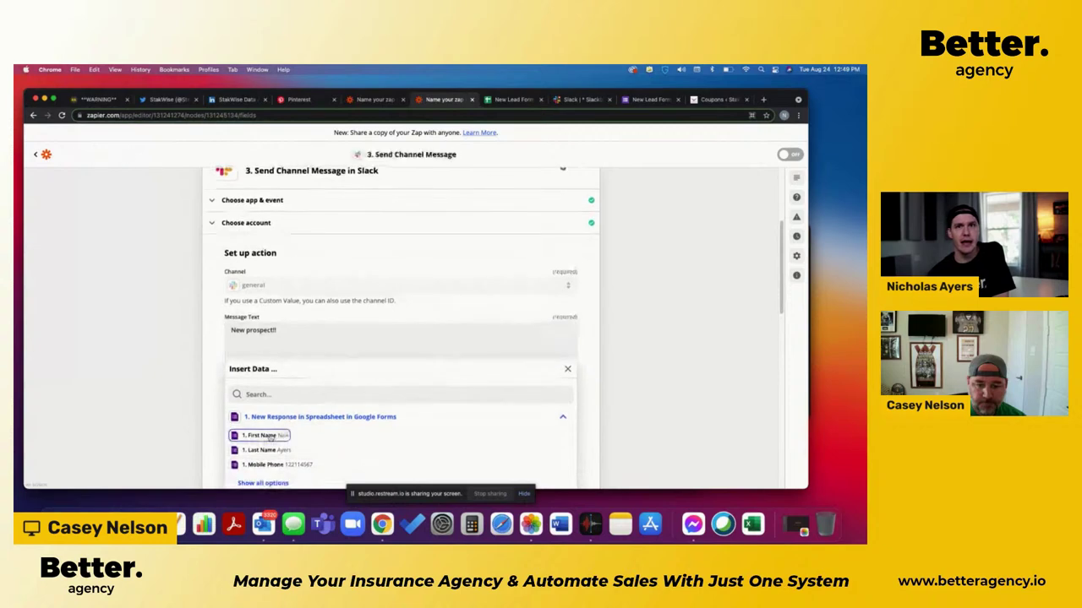
{"action": "left_click", "coordinate": [270, 436]}
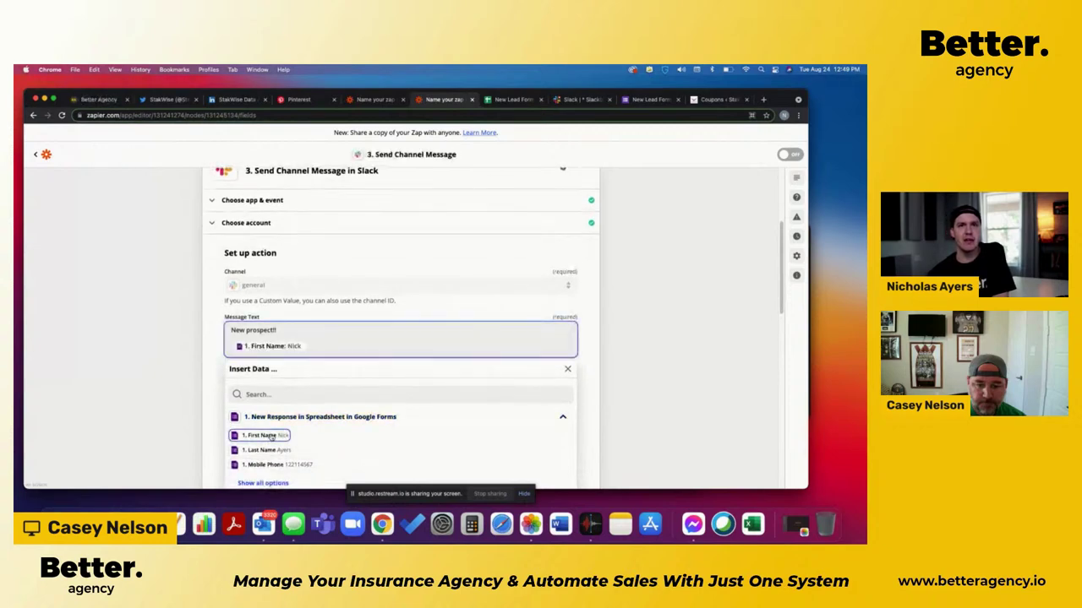
{"action": "left_click", "coordinate": [279, 451]}
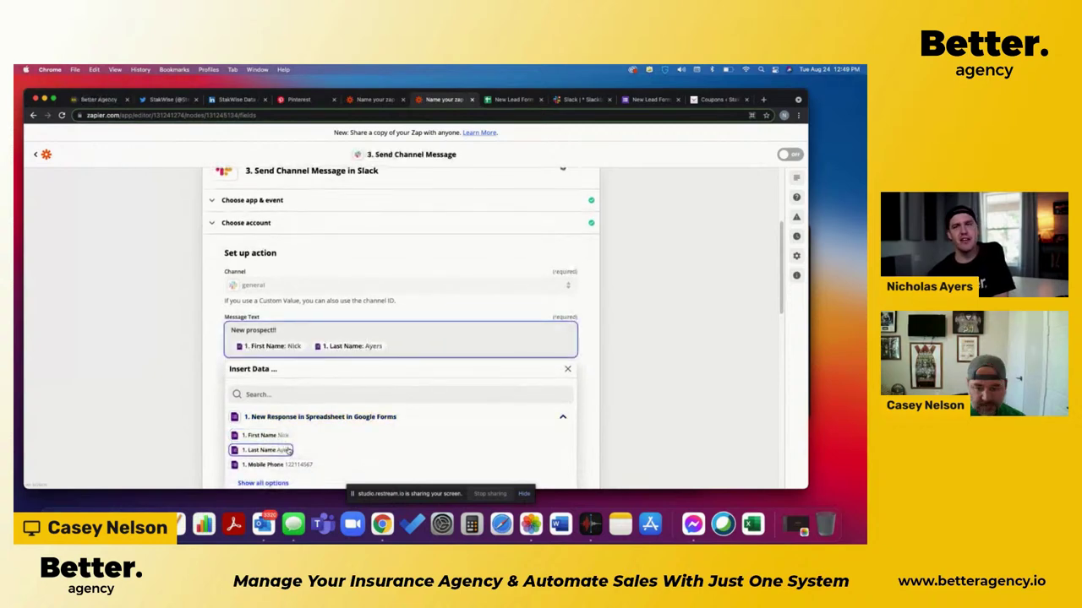
Step: Add an 'Assigned to' line to the message, then delete it again
{"action": "key", "text": "Return"}
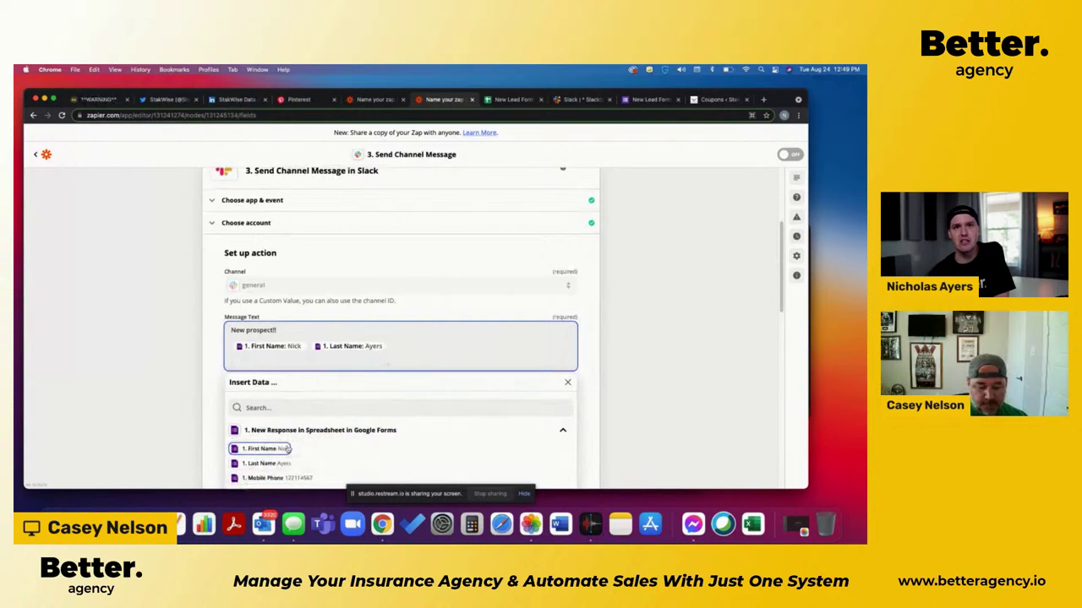
{"action": "type", "text": "Assigned to"}
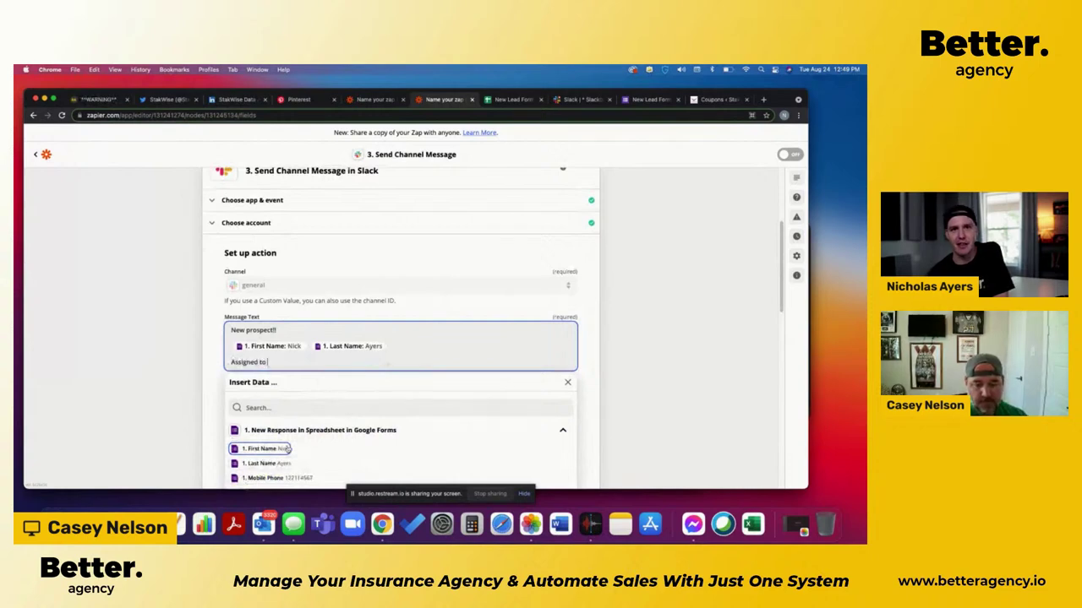
{"action": "scroll", "coordinate": [203, 424], "scroll_direction": "down", "scroll_amount": 3}
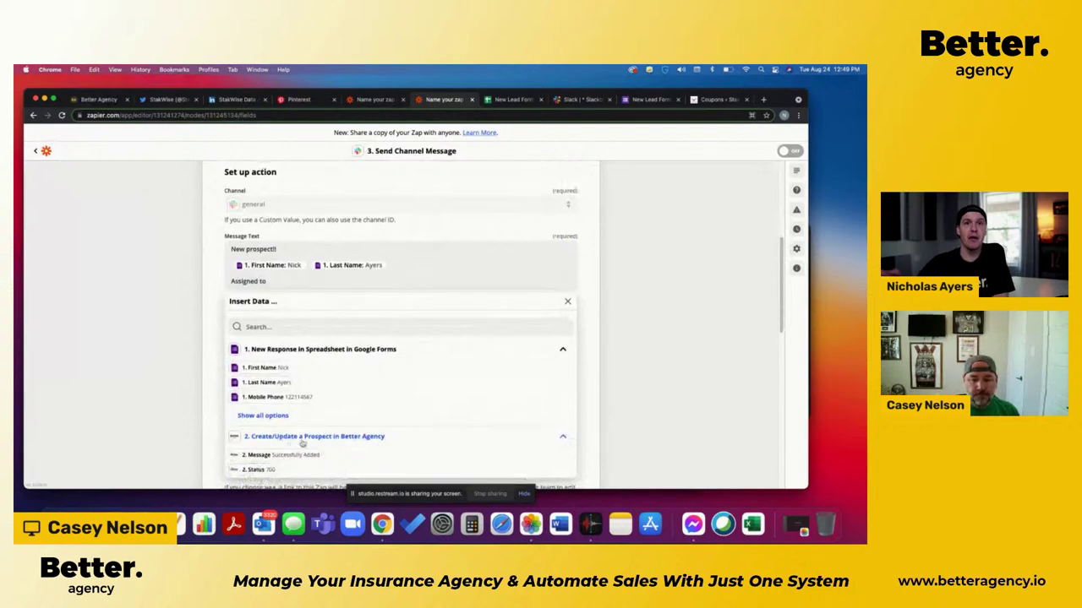
{"action": "scroll", "coordinate": [262, 448], "scroll_direction": "down", "scroll_amount": 2}
{"action": "left_click", "coordinate": [269, 368]}
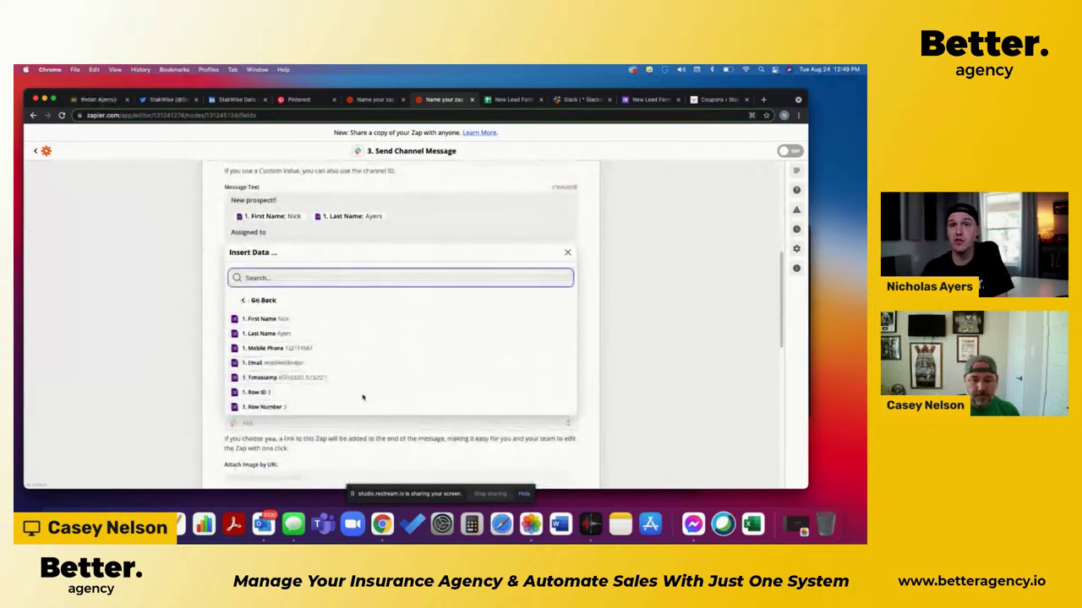
{"action": "left_click_drag", "start_coordinate": [270, 233], "coordinate": [222, 234]}
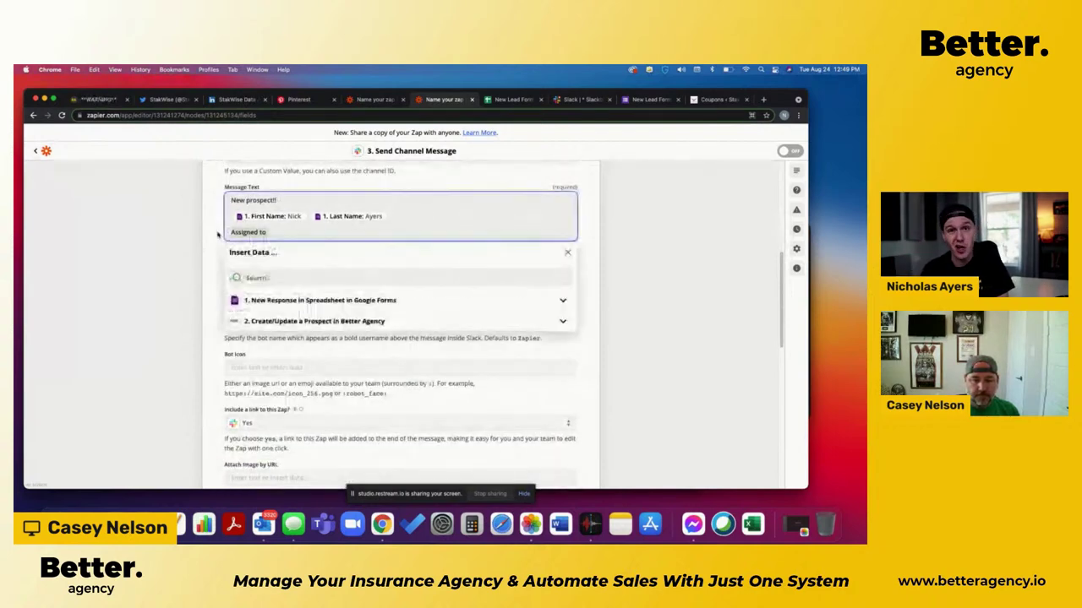
{"action": "key", "text": "BackSpace"}
Step: Name the Slack bot 'New Lead Bot'
{"action": "left_click", "coordinate": [181, 279]}
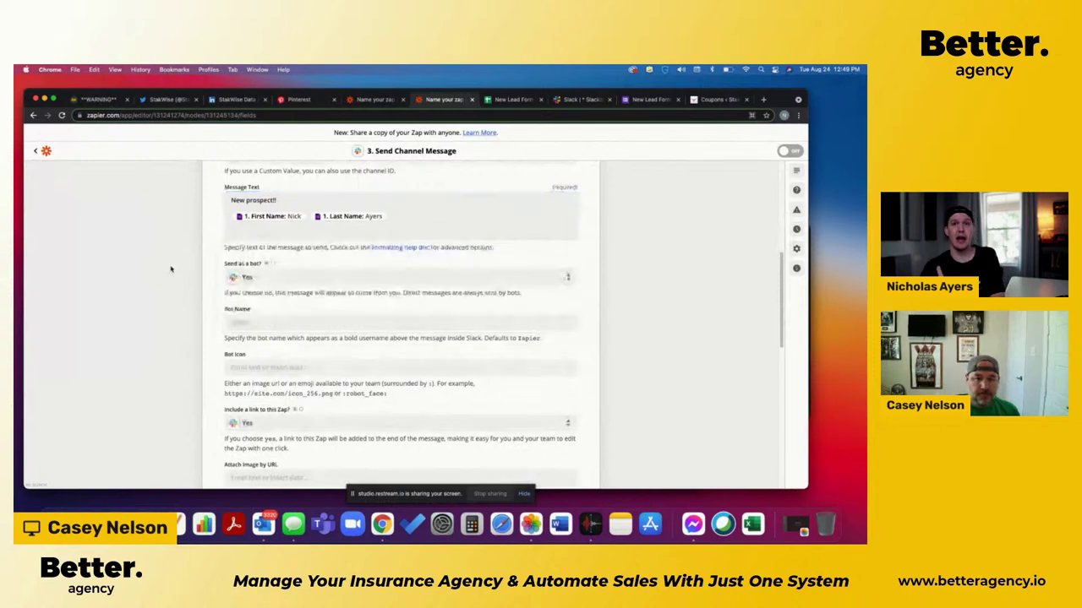
{"action": "left_click", "coordinate": [251, 320]}
{"action": "type", "text": "B"}
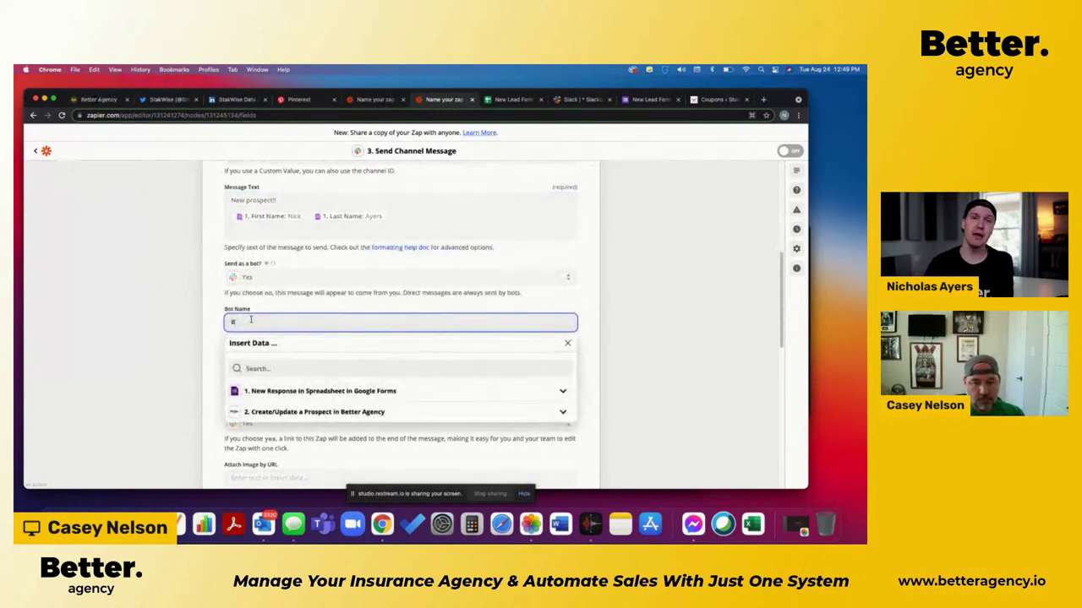
{"action": "key", "text": "BackSpace"}
{"action": "type", "text": "New"}
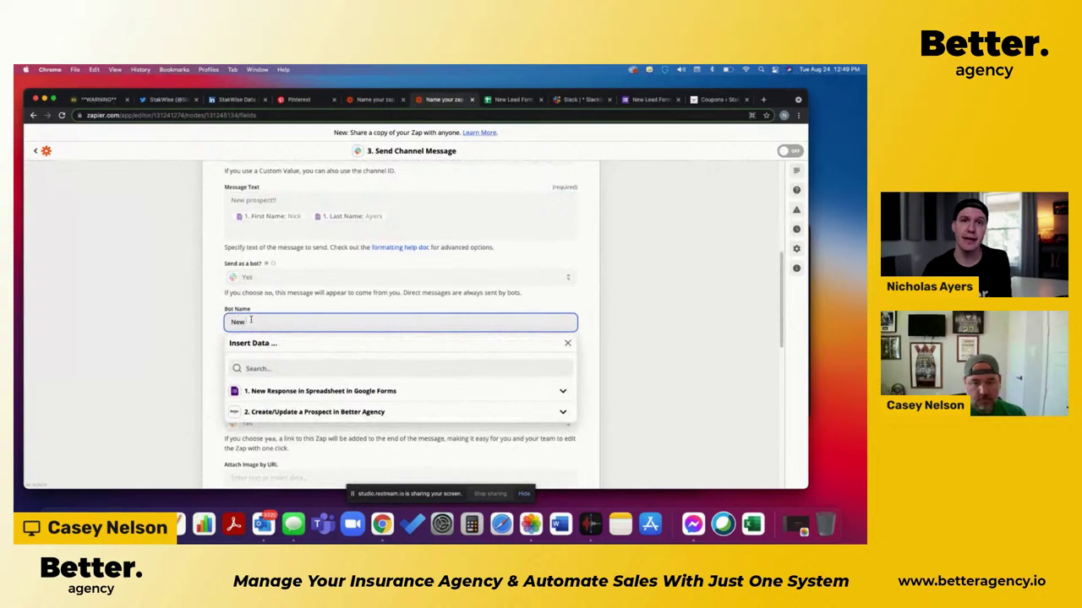
{"action": "type", "text": " Lead Bot"}
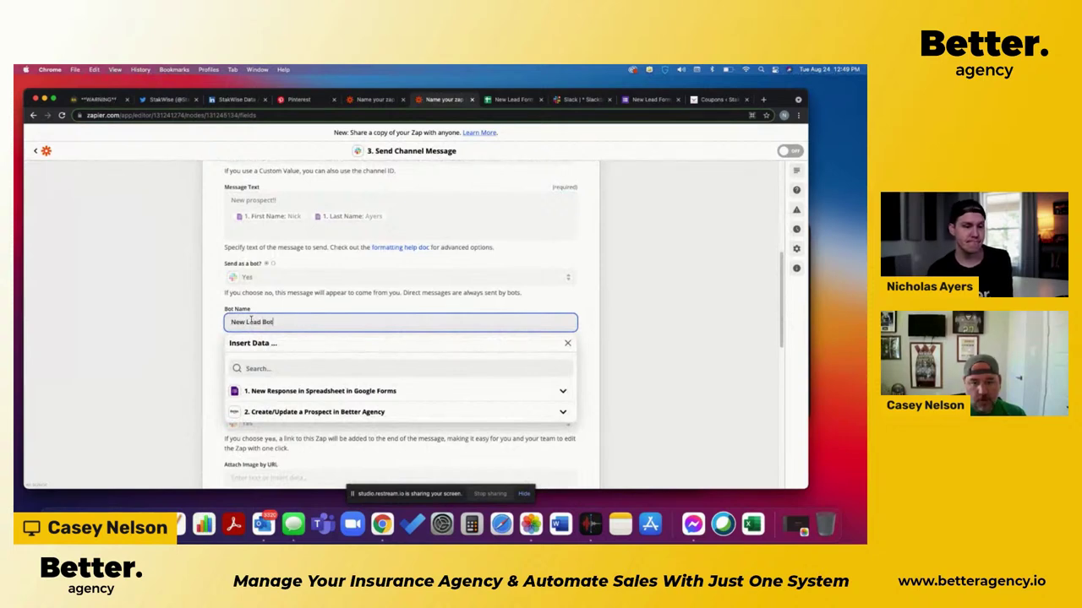
{"action": "left_click", "coordinate": [152, 345]}
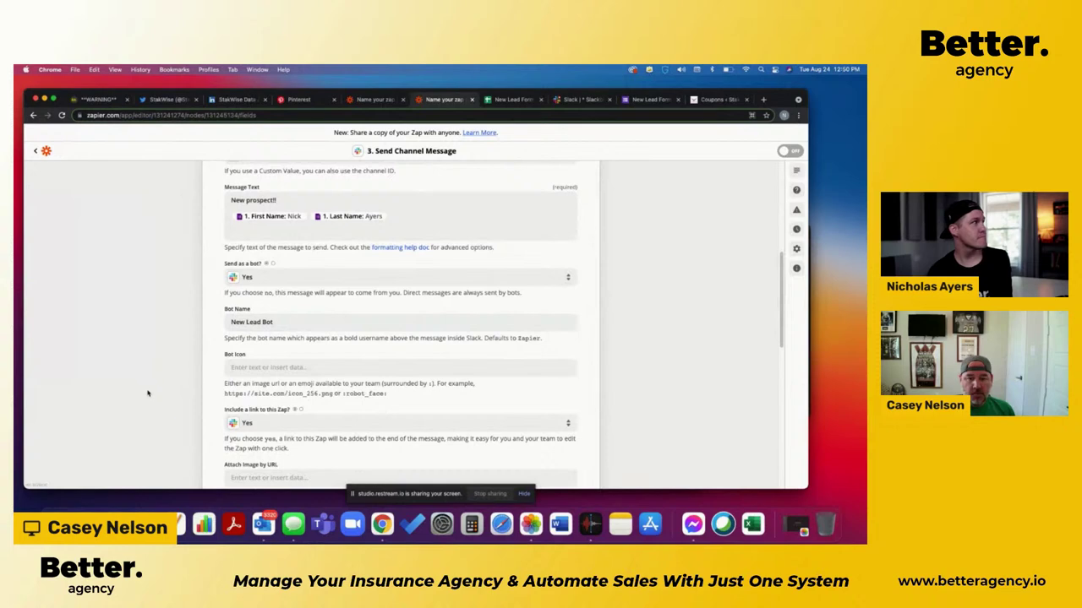
Step: Set 'Include a link to this Zap?' to No
{"action": "scroll", "coordinate": [228, 262], "scroll_direction": "up", "scroll_amount": 2}
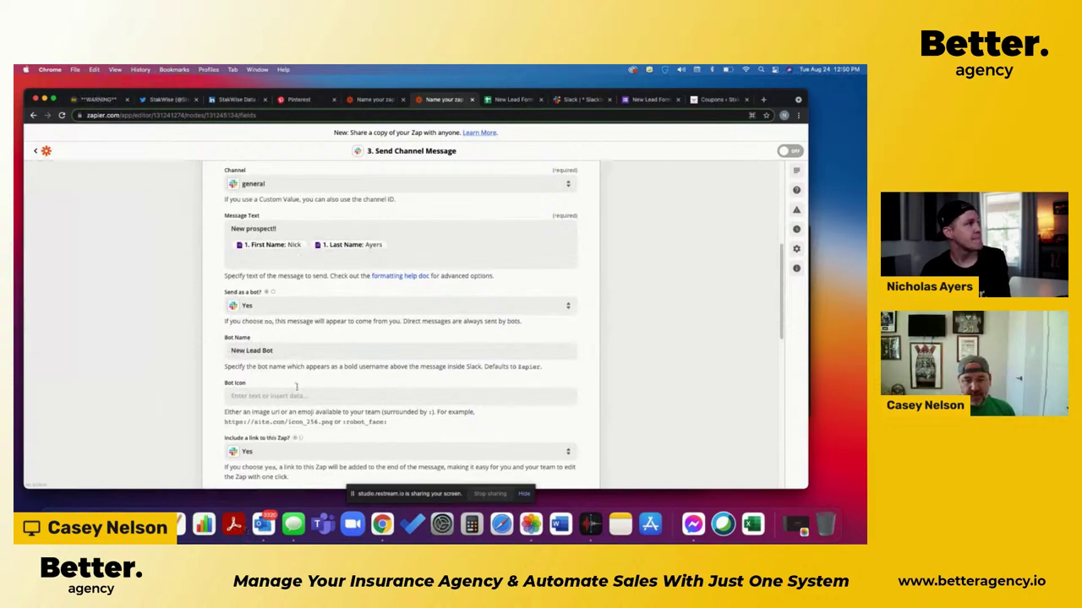
{"action": "scroll", "coordinate": [291, 385], "scroll_direction": "down", "scroll_amount": 1}
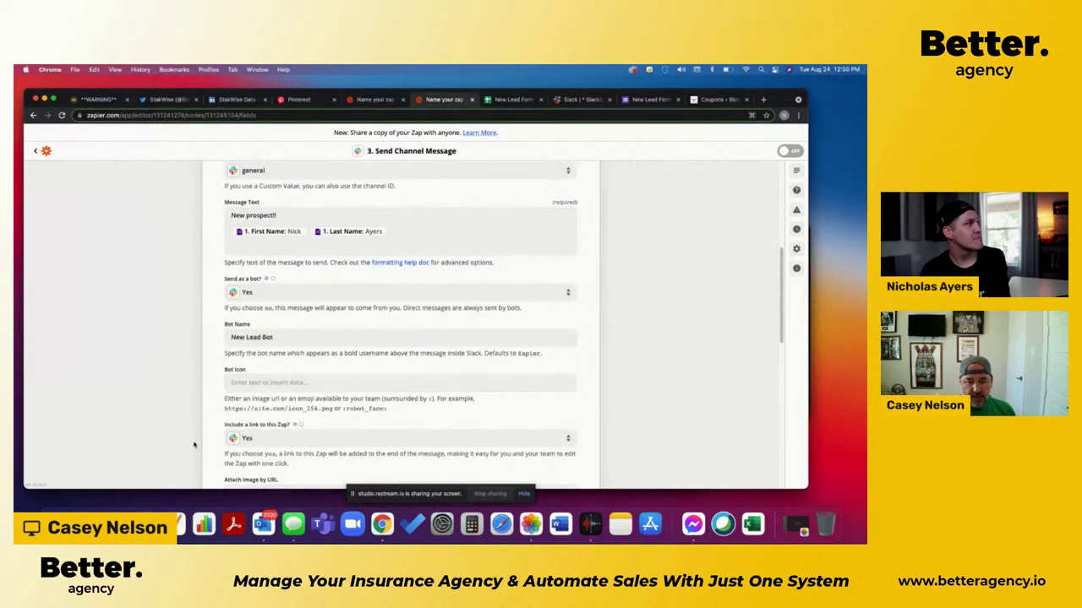
{"action": "scroll", "coordinate": [194, 445], "scroll_direction": "down", "scroll_amount": 5}
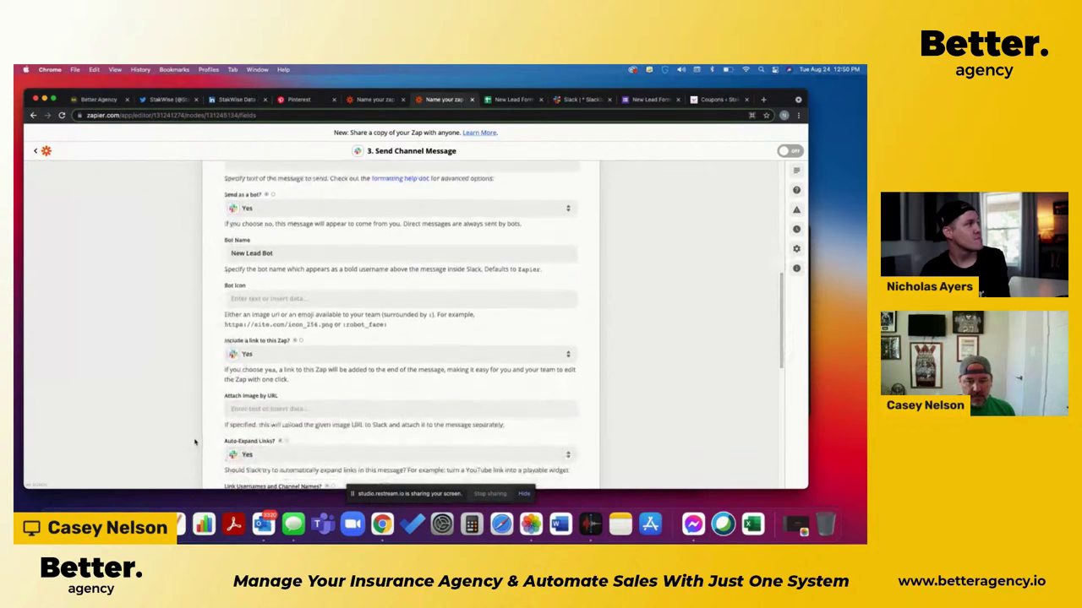
{"action": "left_click", "coordinate": [260, 358]}
{"action": "left_click", "coordinate": [247, 454]}
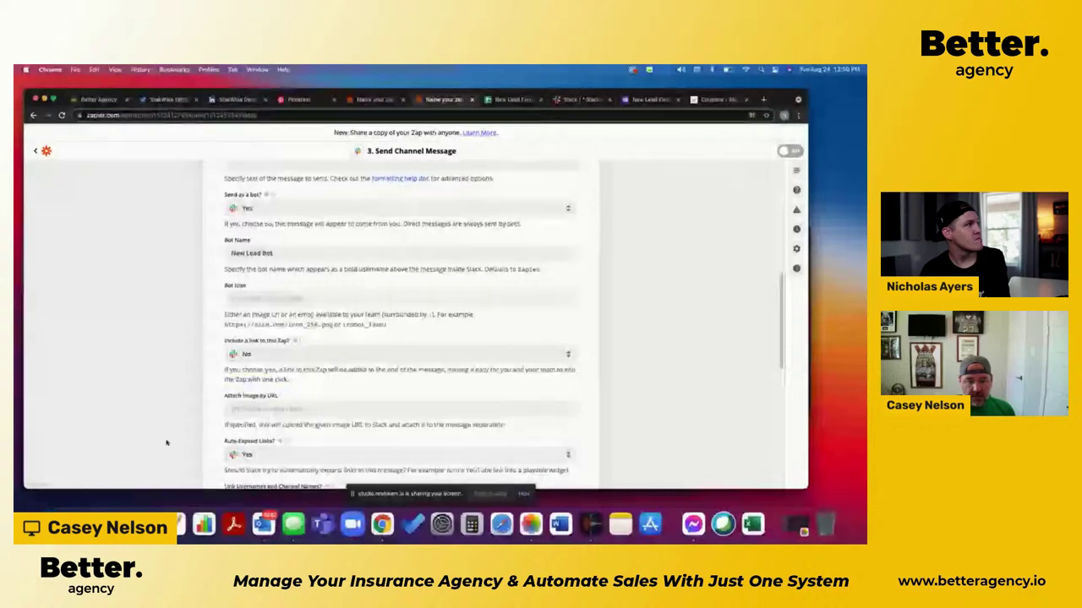
{"action": "scroll", "coordinate": [168, 442], "scroll_direction": "down", "scroll_amount": 4}
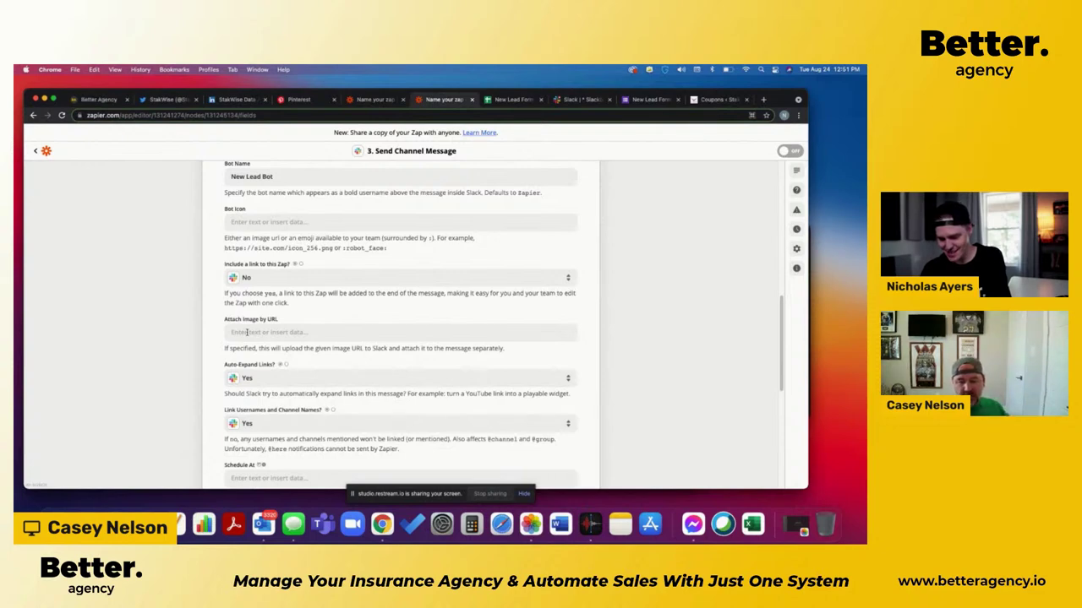
{"action": "scroll", "coordinate": [194, 362], "scroll_direction": "down", "scroll_amount": 3}
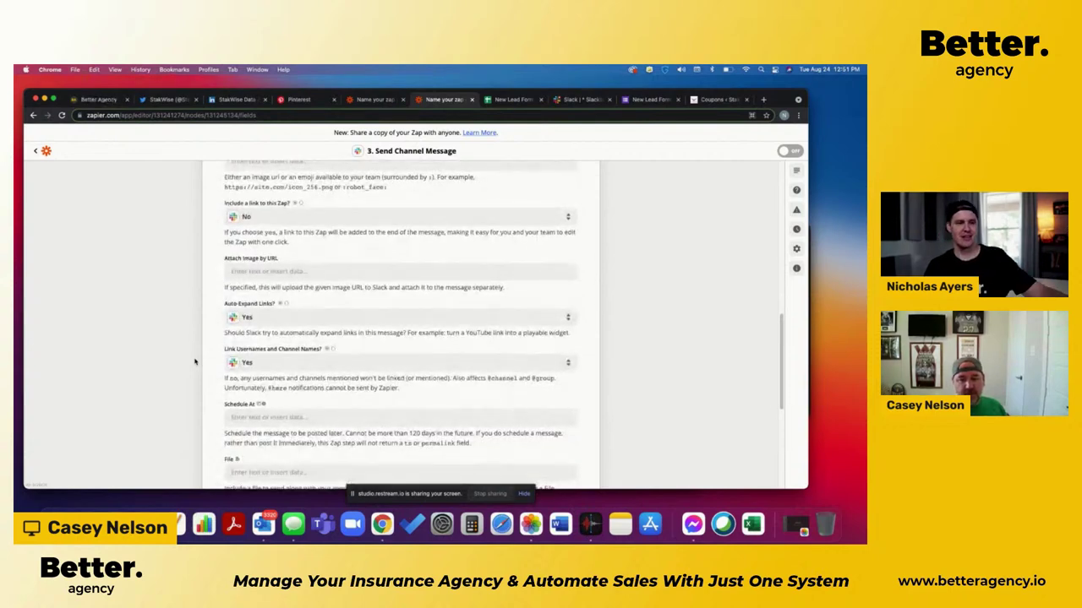
{"action": "scroll", "coordinate": [203, 433], "scroll_direction": "down", "scroll_amount": 3}
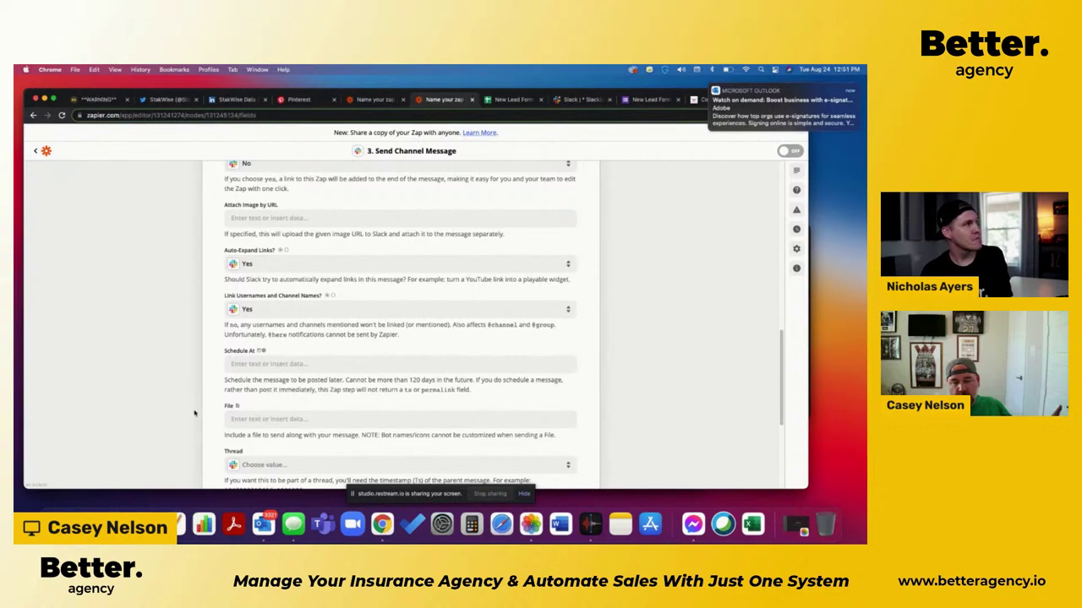
{"action": "scroll", "coordinate": [196, 415], "scroll_direction": "down", "scroll_amount": 2}
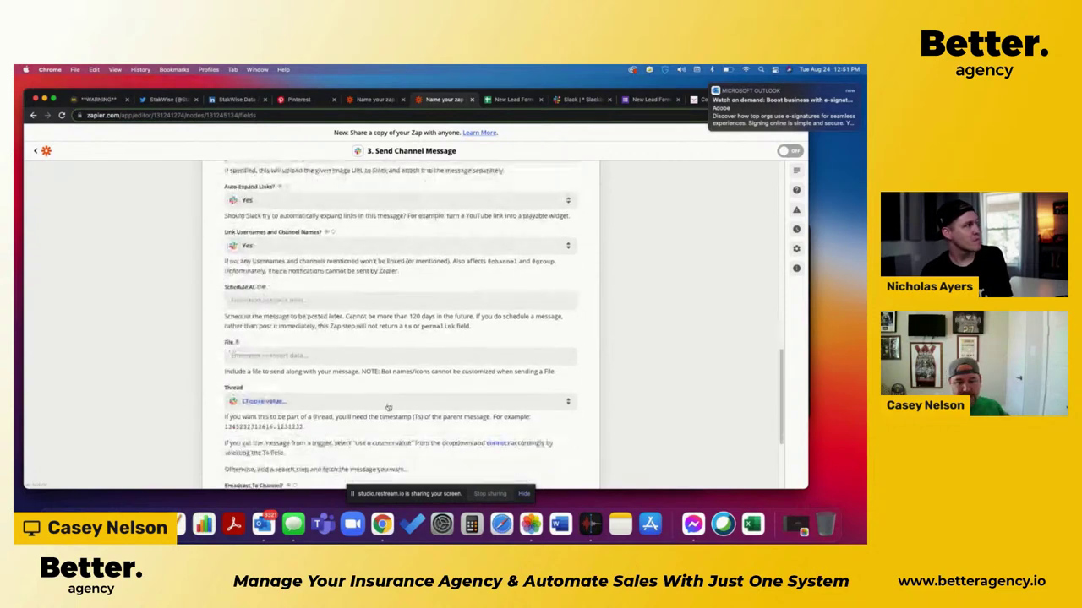
{"action": "scroll", "coordinate": [315, 456], "scroll_direction": "down", "scroll_amount": 1}
{"action": "scroll", "coordinate": [315, 457], "scroll_direction": "down", "scroll_amount": 5}
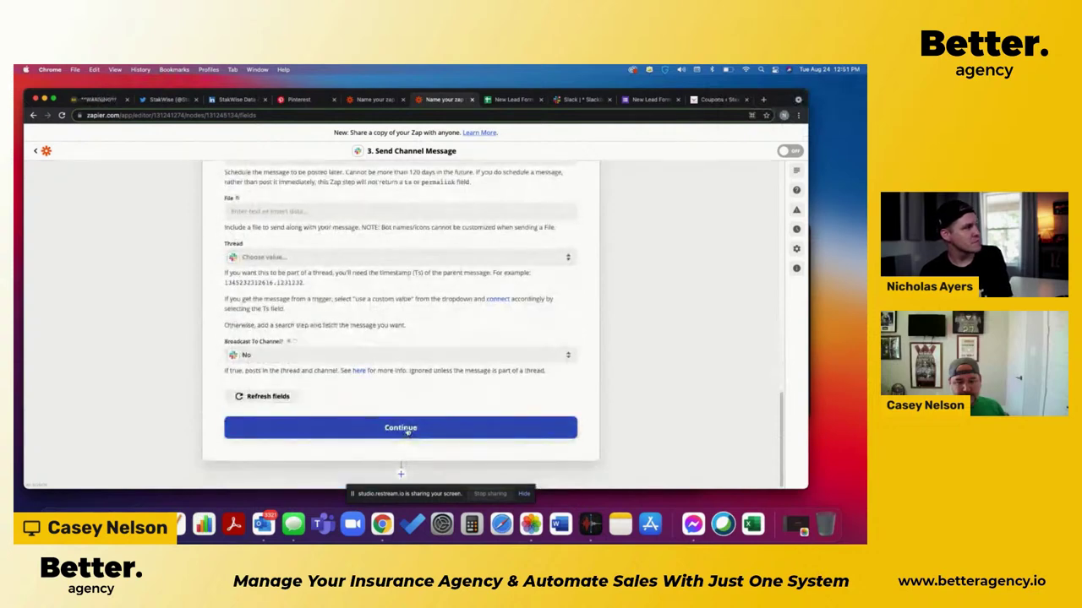
Step: Test the Slack step until New Lead Bot's 'New prospect!!' message succeeds, then add another step
{"action": "left_click", "coordinate": [402, 433]}
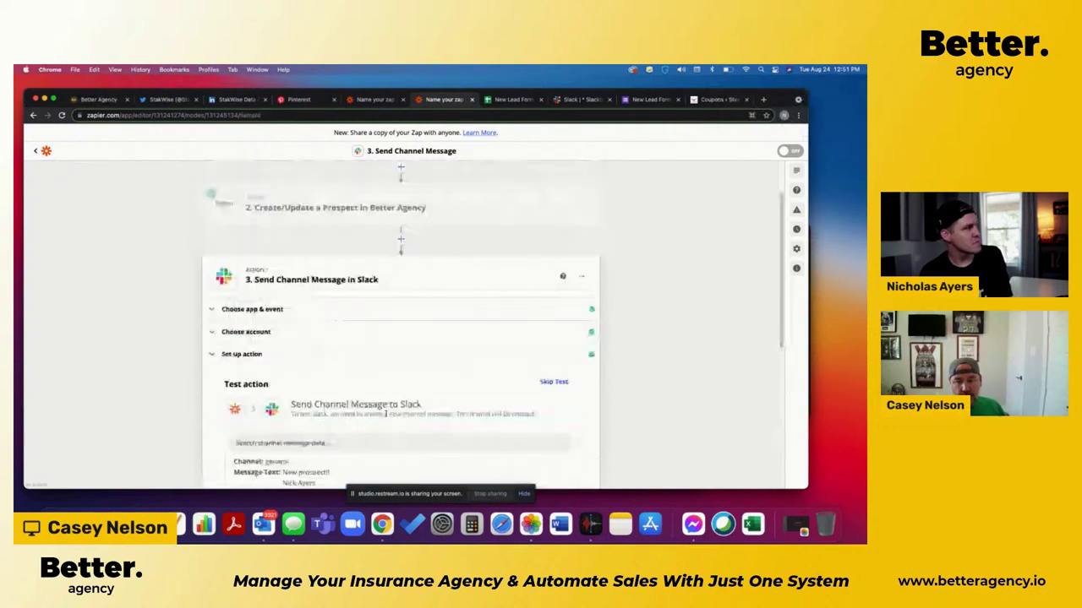
{"action": "scroll", "coordinate": [633, 434], "scroll_direction": "down", "scroll_amount": 5}
{"action": "scroll", "coordinate": [633, 434], "scroll_direction": "up", "scroll_amount": 2}
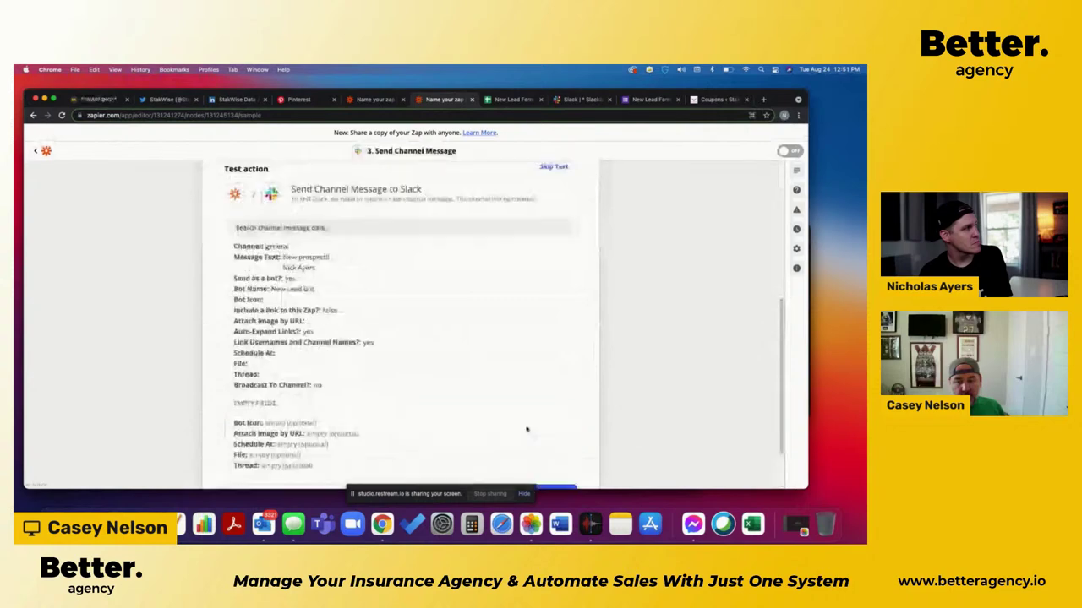
{"action": "scroll", "coordinate": [527, 430], "scroll_direction": "down", "scroll_amount": 2}
{"action": "left_click", "coordinate": [500, 429]}
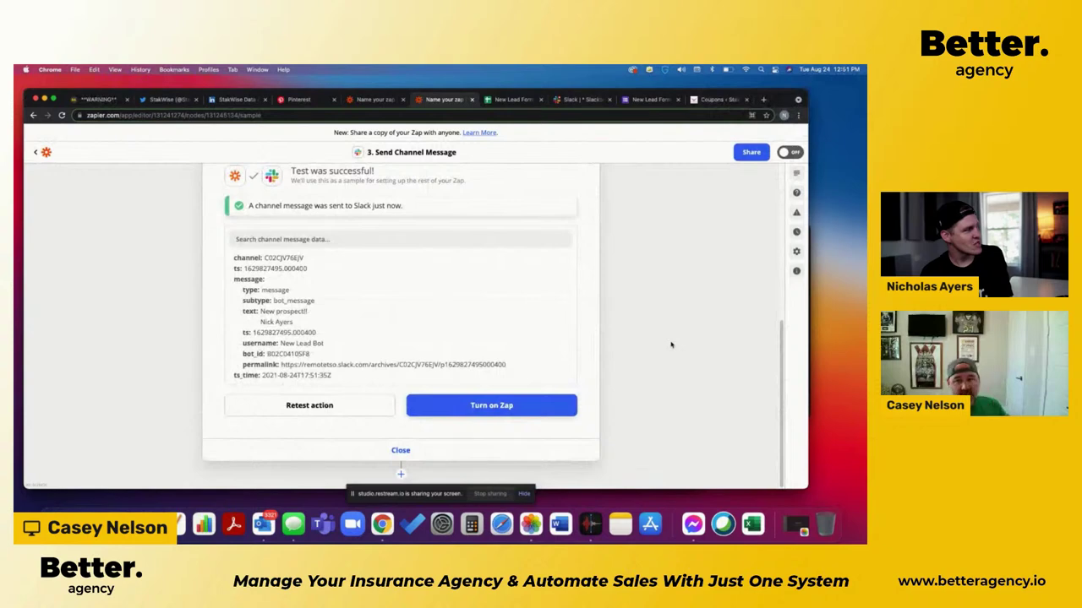
{"action": "scroll", "coordinate": [671, 343], "scroll_direction": "up", "scroll_amount": 2}
{"action": "scroll", "coordinate": [670, 343], "scroll_direction": "up", "scroll_amount": 8}
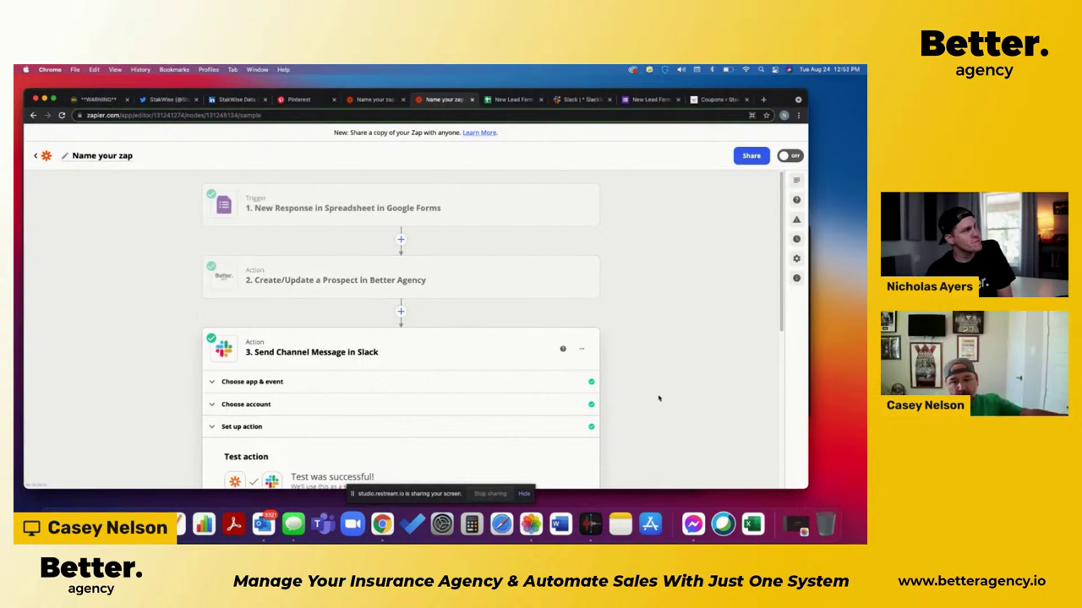
{"action": "scroll", "coordinate": [659, 398], "scroll_direction": "down", "scroll_amount": 5}
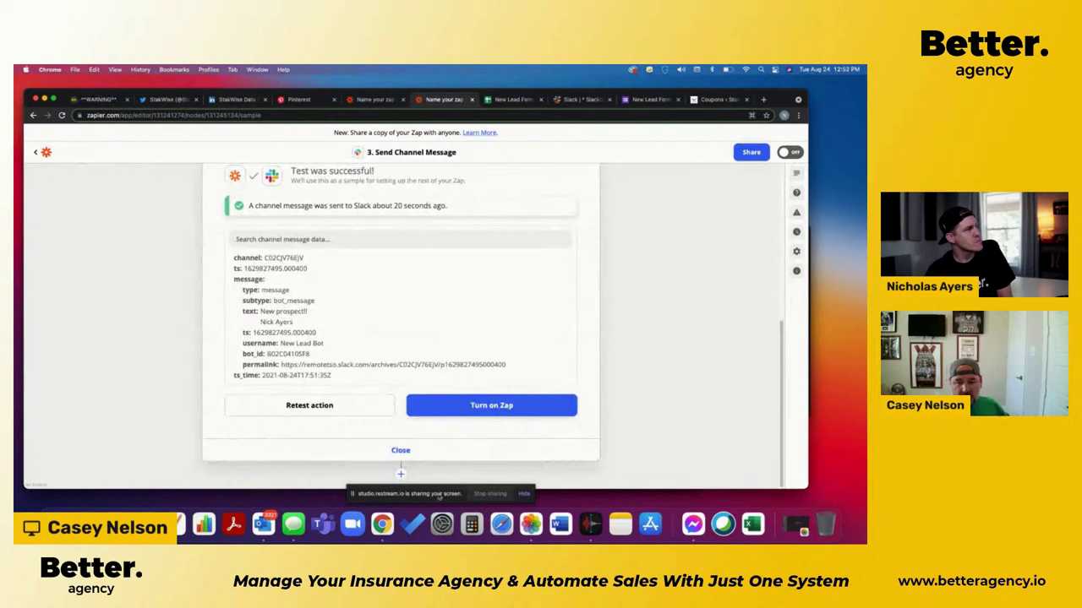
{"action": "left_click", "coordinate": [401, 475]}
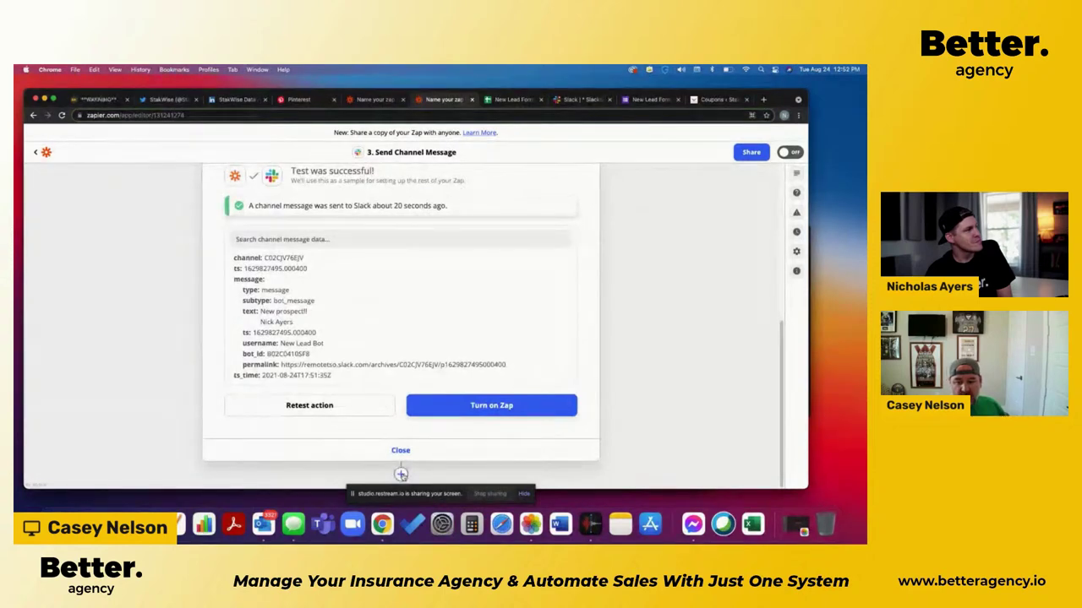